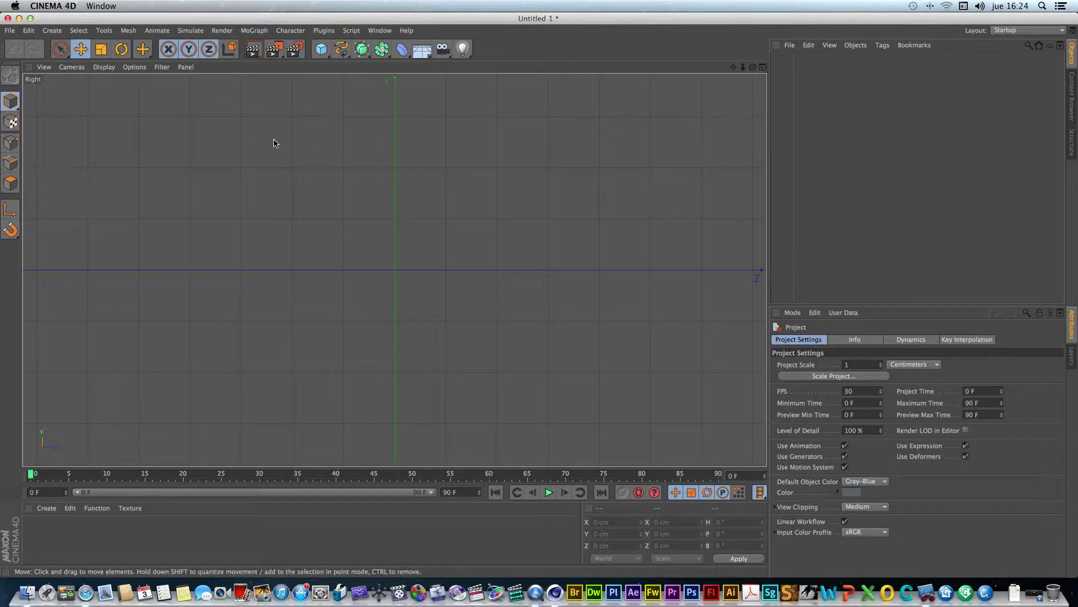
Activate the Joint Tool for drawing a joint chain in the Right view
{"action": "left_click", "coordinate": [290, 30]}
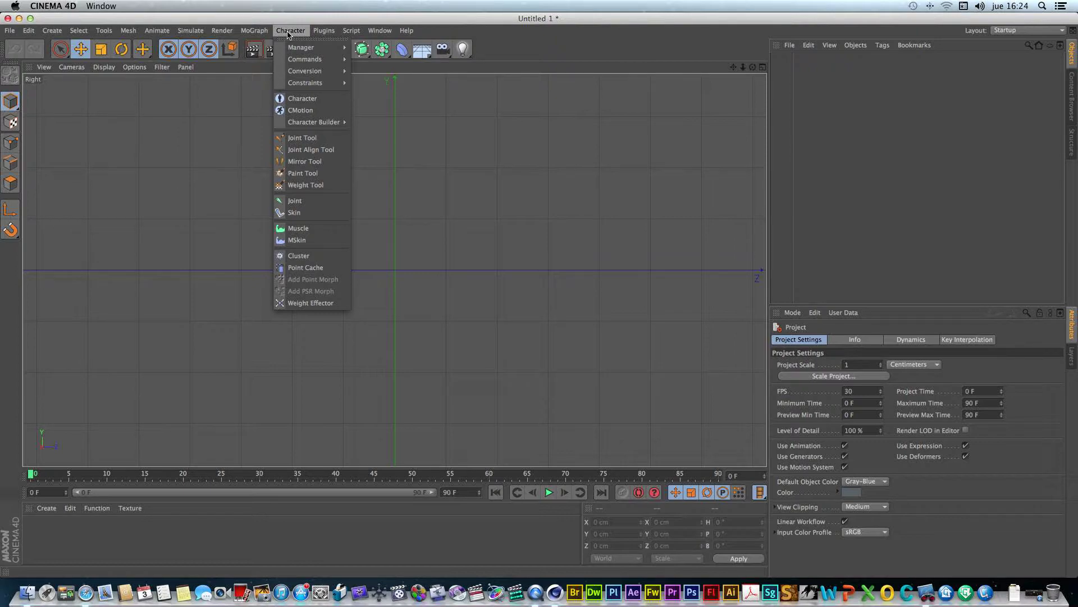
{"action": "left_click", "coordinate": [308, 139]}
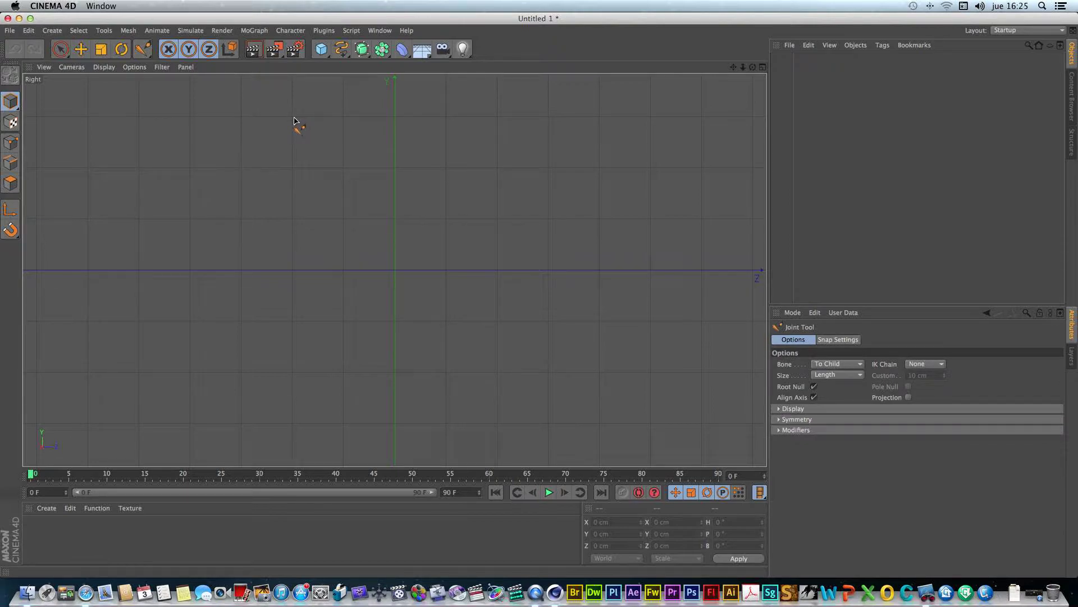
{"action": "left_click", "coordinate": [344, 121], "text": "ctrl"}
{"action": "left_click", "coordinate": [418, 257], "text": "ctrl"}
{"action": "left_click", "coordinate": [345, 381], "text": "ctrl"}
{"action": "left_click", "coordinate": [398, 436], "text": "ctrl"}
{"action": "left_click", "coordinate": [534, 435], "text": "ctrl"}
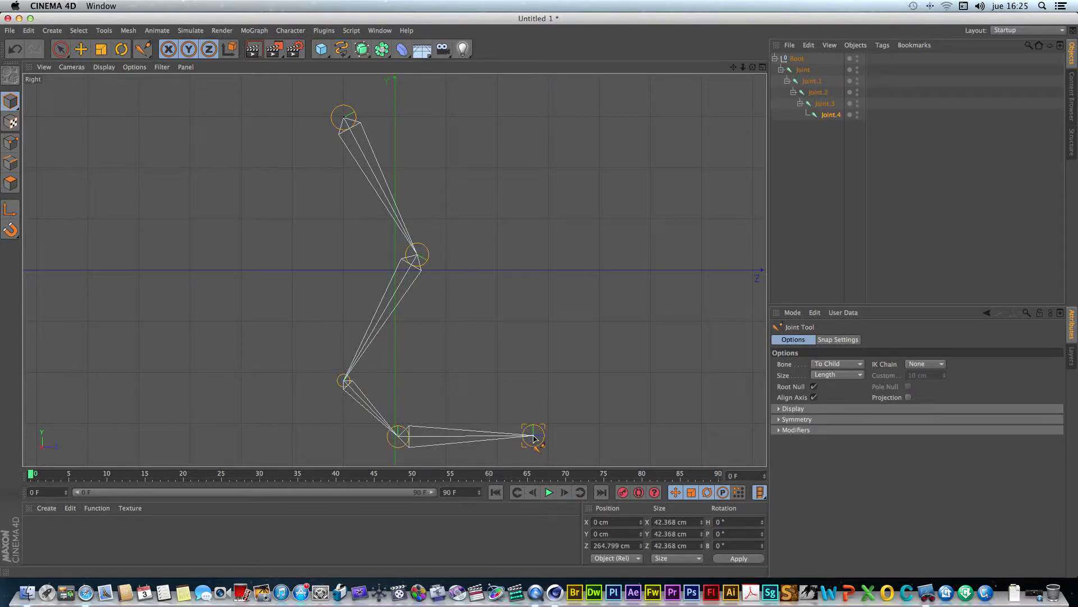
{"action": "key", "text": "ctrl+z"}
{"action": "key", "text": "ctrl+z"}
{"action": "key", "text": "ctrl+z"}
{"action": "key", "text": "ctrl+z"}
{"action": "key", "text": "ctrl+z"}
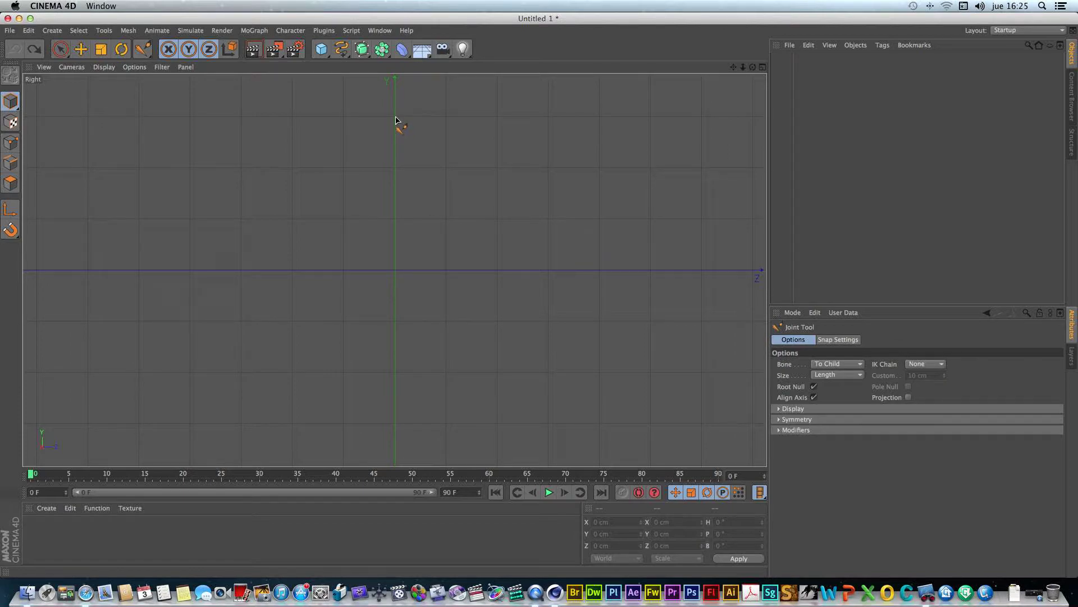
Draw a five-joint leg chain in the Right view, from the hip on the Y axis through forward knee, ankle and instep to the toe
{"action": "left_click", "coordinate": [396, 118]}
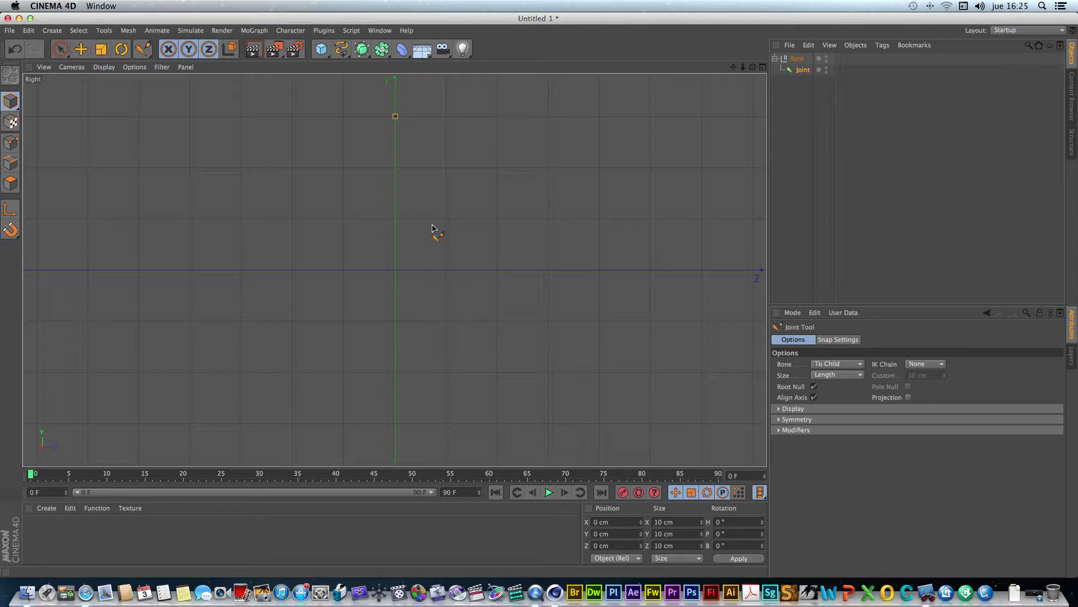
{"action": "left_click", "coordinate": [476, 271], "text": "ctrl"}
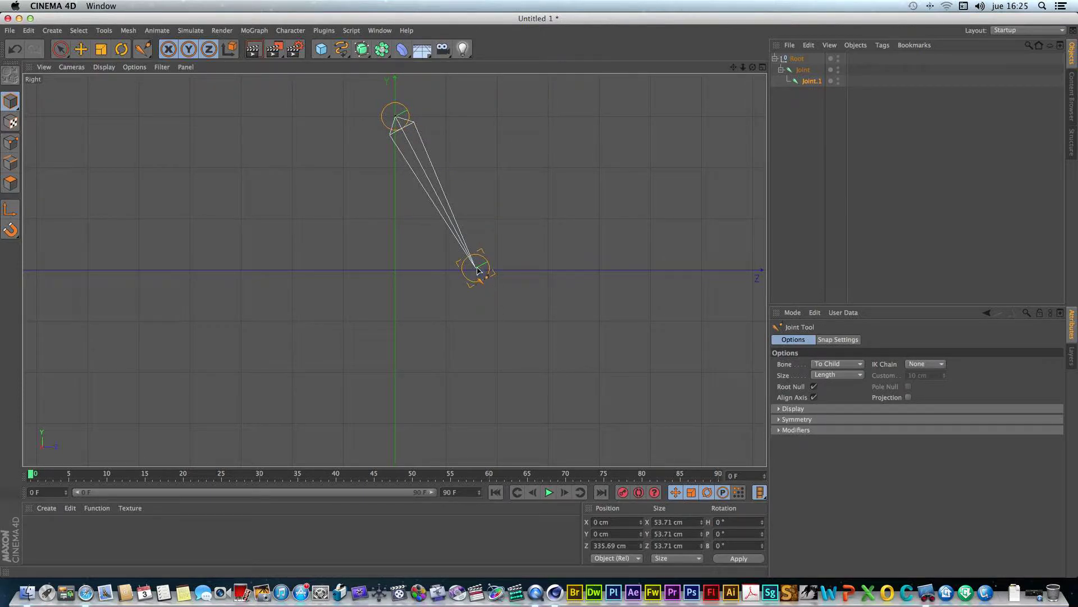
{"action": "left_click", "coordinate": [396, 397], "text": "ctrl"}
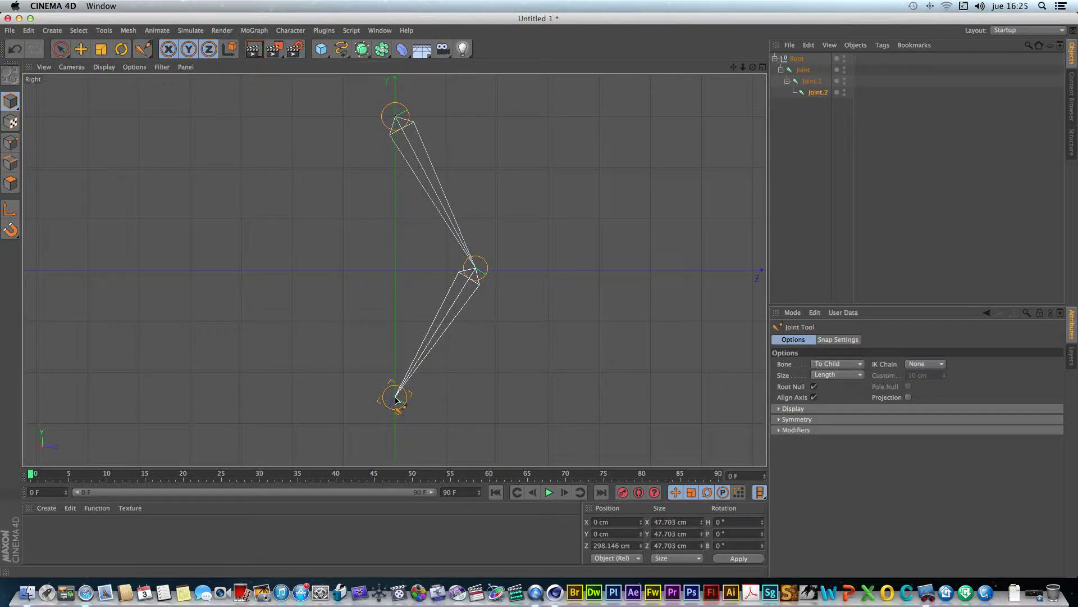
{"action": "left_click", "coordinate": [450, 441], "text": "ctrl"}
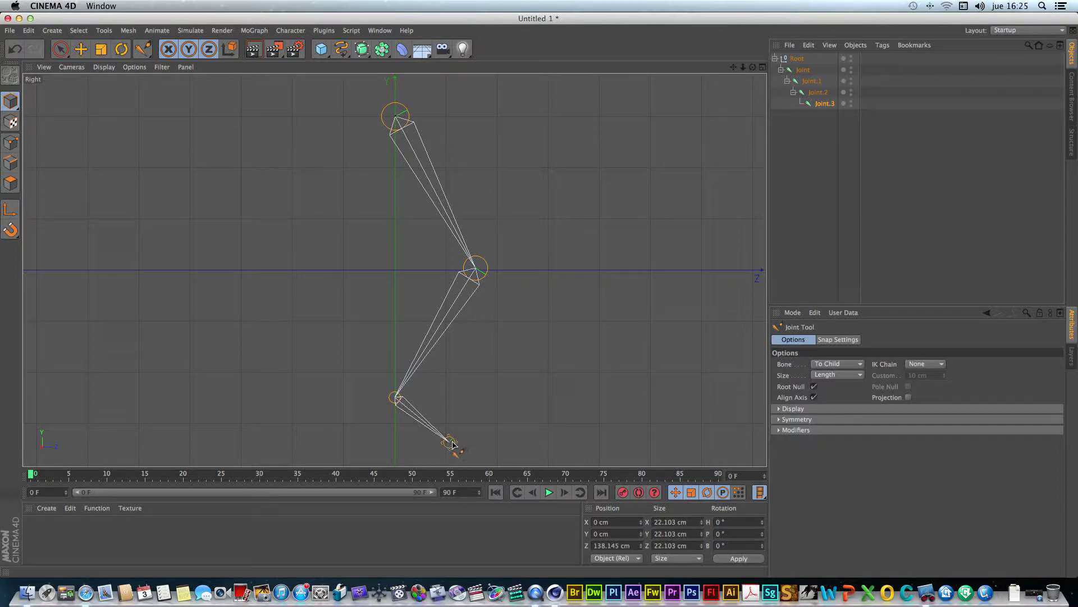
{"action": "left_click", "coordinate": [549, 448]}
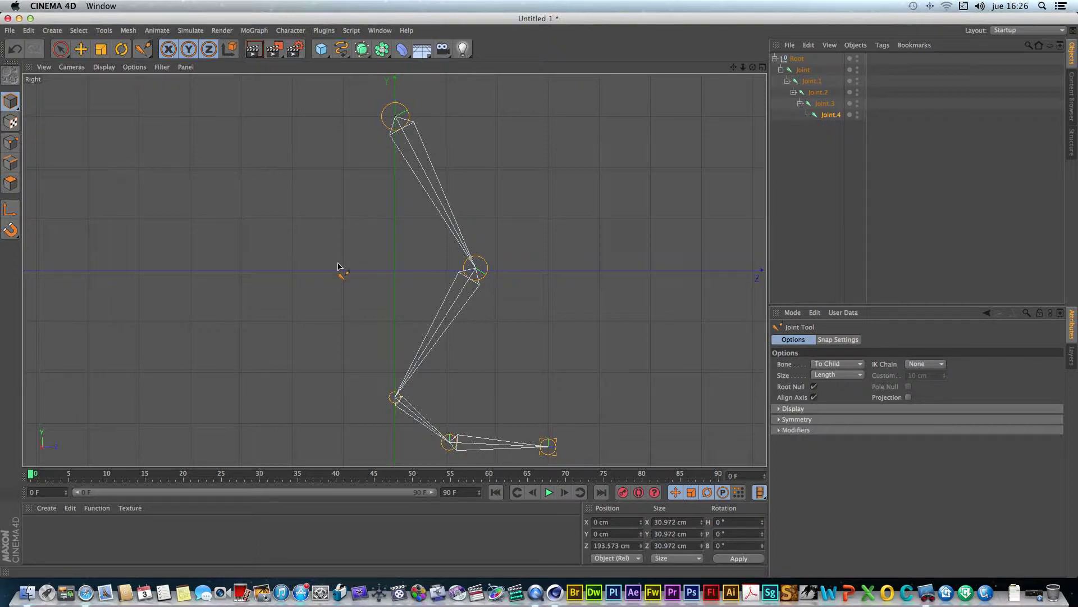
Rename the chain's root null as pierna
{"action": "left_click_drag", "start_coordinate": [733, 67], "coordinate": [768, 103]}
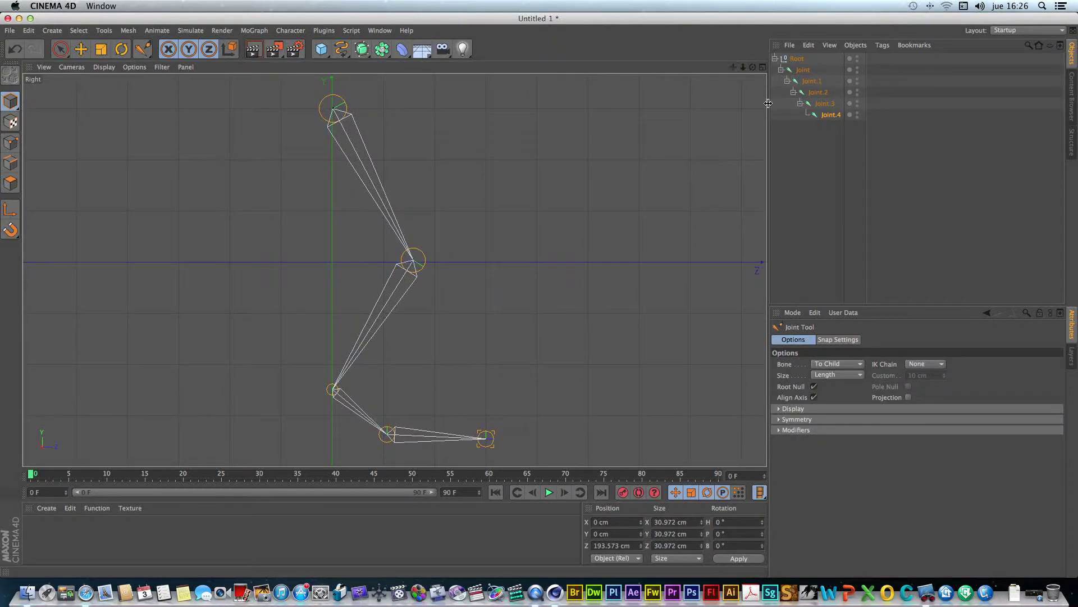
{"action": "left_click", "coordinate": [797, 60]}
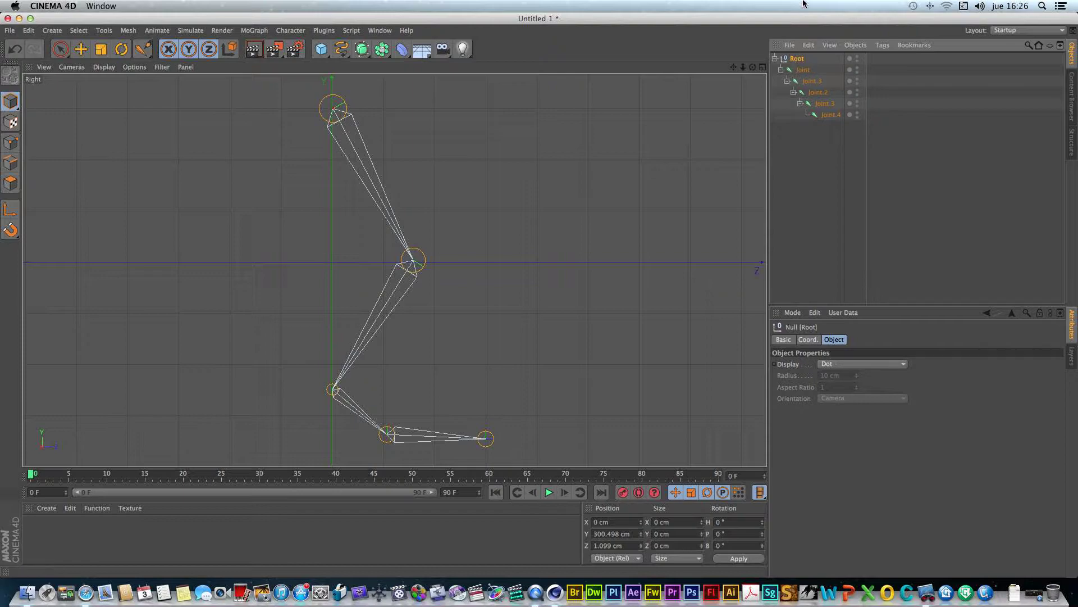
{"action": "double_click", "coordinate": [799, 60]}
{"action": "type", "text": "Root"}
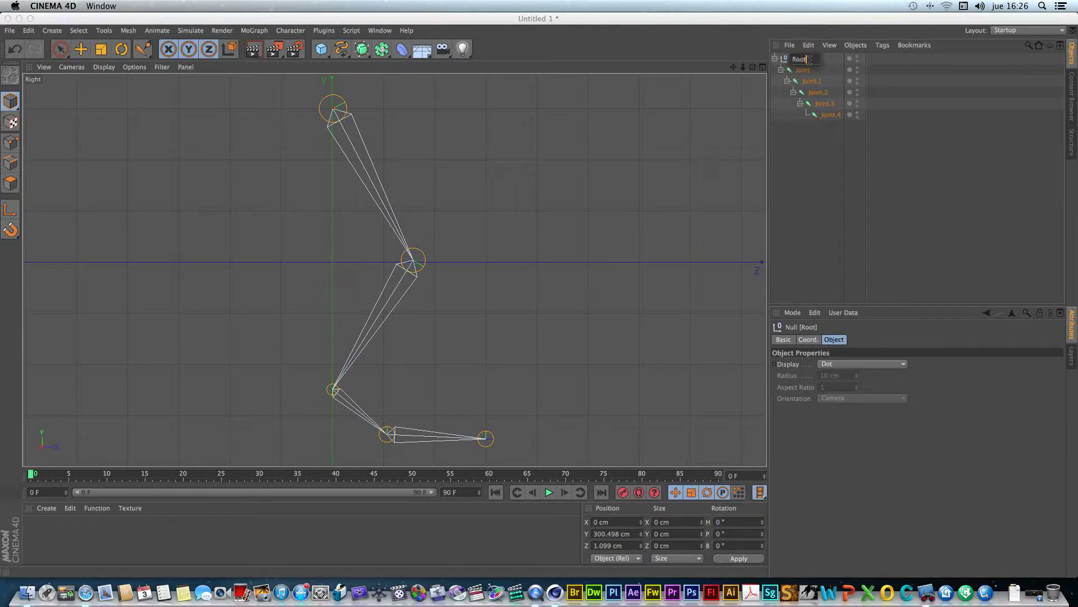
{"action": "type", "text": "ierna"}
{"action": "key", "text": "Return"}
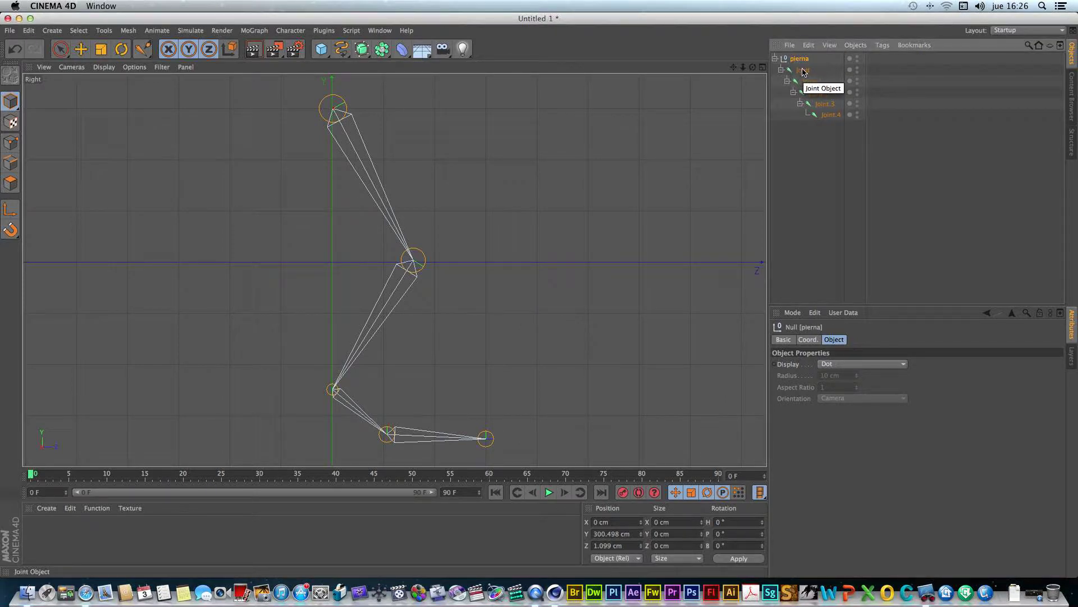
Rename the first joint of the chain as cadera and the second as rodilla
{"action": "double_click", "coordinate": [803, 70]}
{"action": "type", "text": "cadera"}
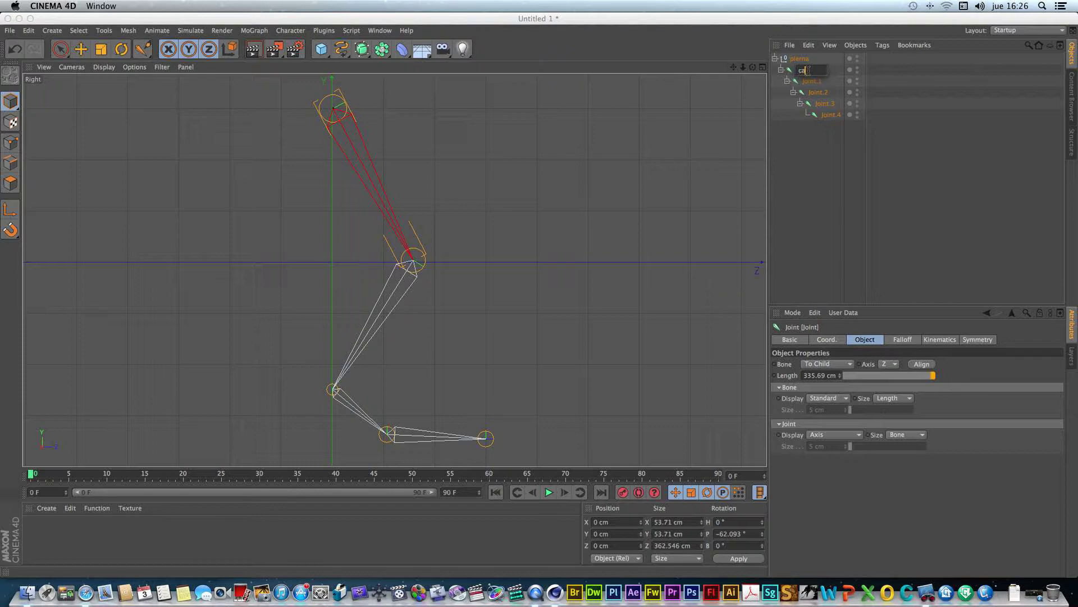
{"action": "key", "text": "Return"}
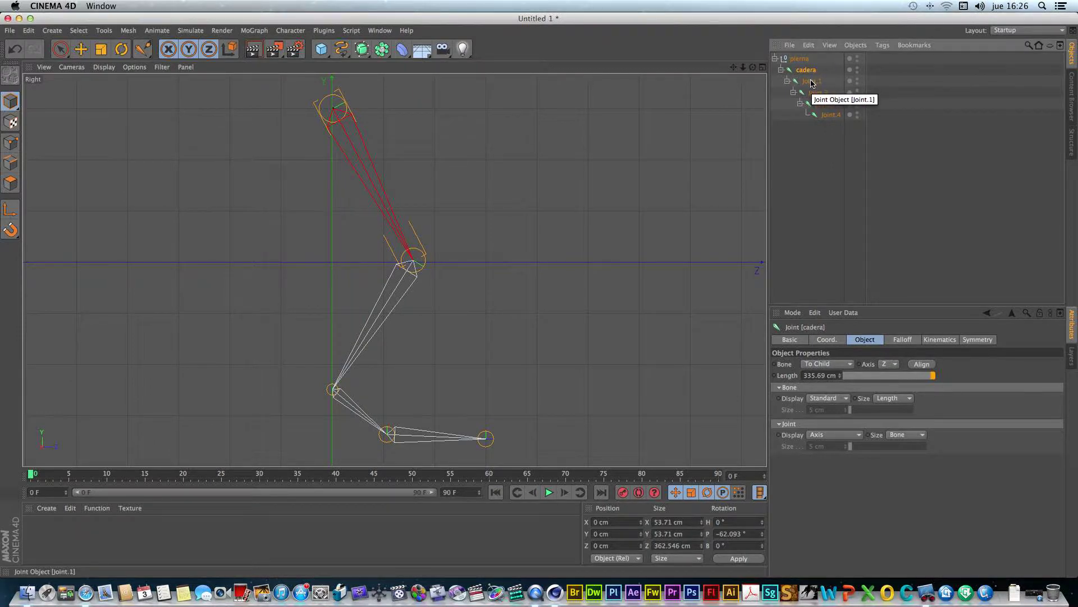
{"action": "double_click", "coordinate": [812, 81]}
{"action": "type", "text": "rodilla"}
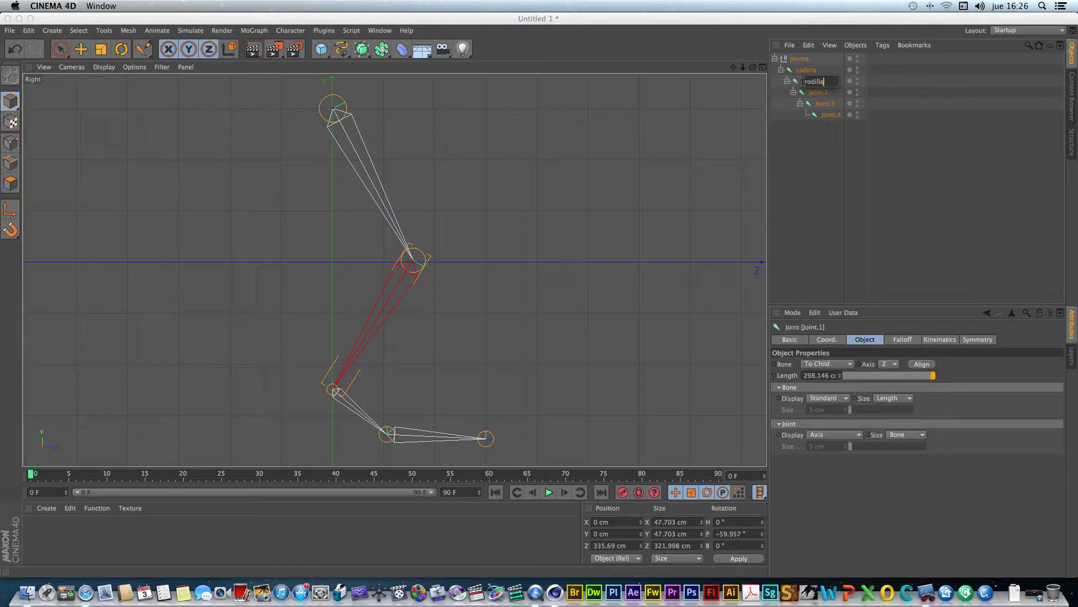
{"action": "key", "text": "Return"}
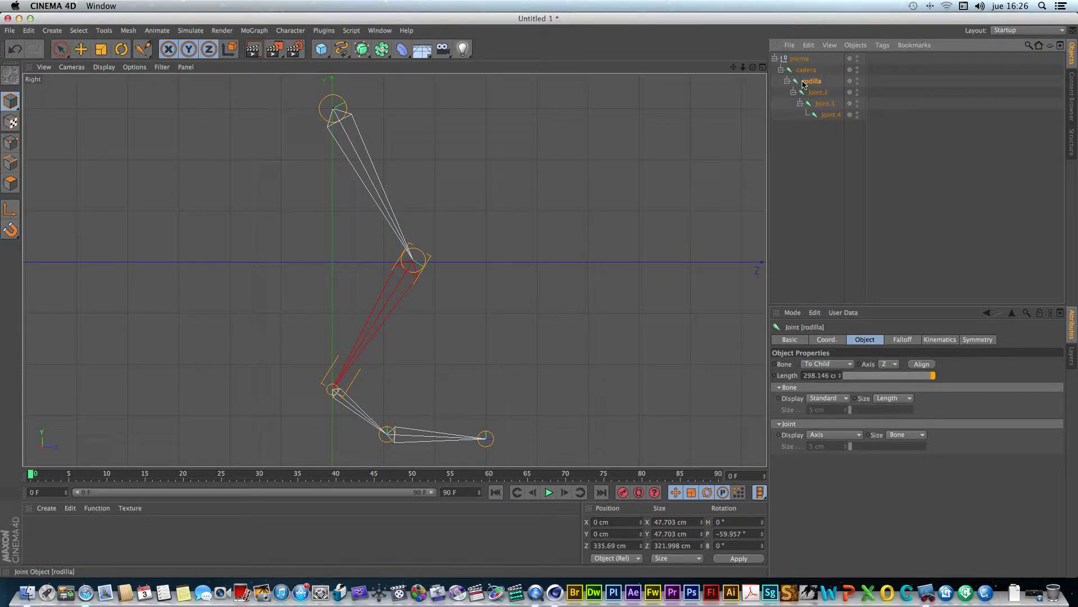
Rename the third joint of the chain as tobillo and the fourth as empeine
{"action": "double_click", "coordinate": [826, 92]}
{"action": "left_click_drag", "start_coordinate": [835, 94], "coordinate": [809, 93]}
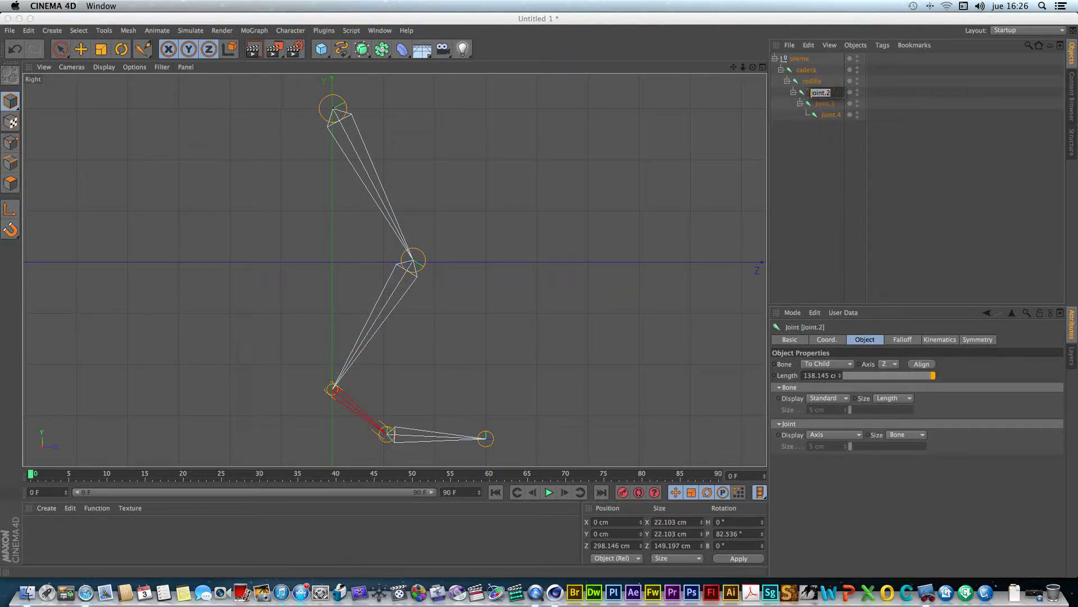
{"action": "type", "text": "tobillo"}
{"action": "key", "text": "Return"}
{"action": "double_click", "coordinate": [829, 104]}
{"action": "left_click_drag", "start_coordinate": [837, 104], "coordinate": [809, 105]}
{"action": "type", "text": "empeine"}
{"action": "key", "text": "Return"}
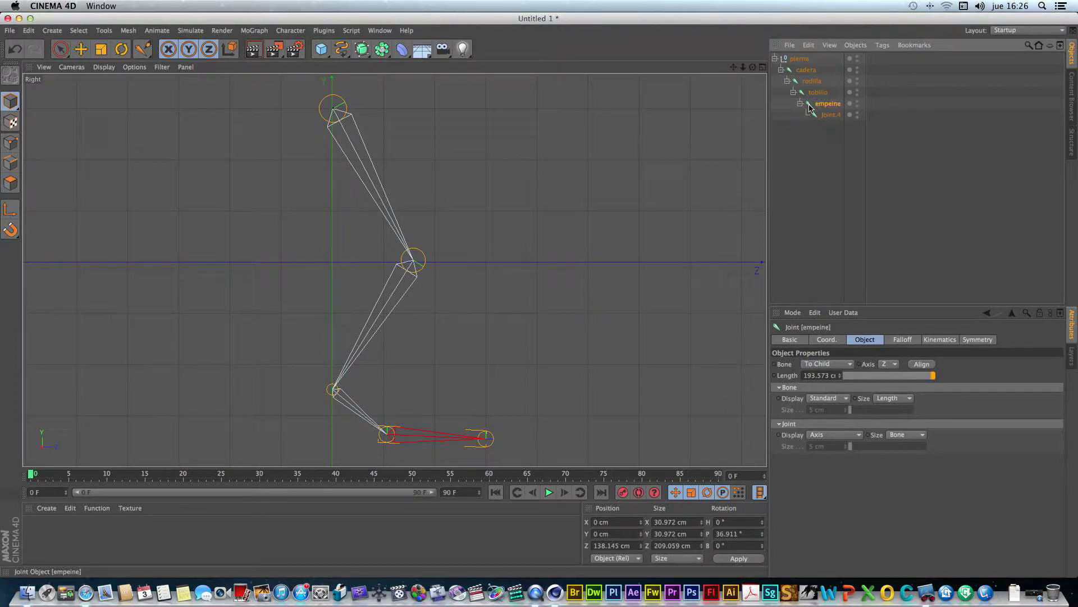
Rename the last joint of the chain as punta pie
{"action": "double_click", "coordinate": [830, 115]}
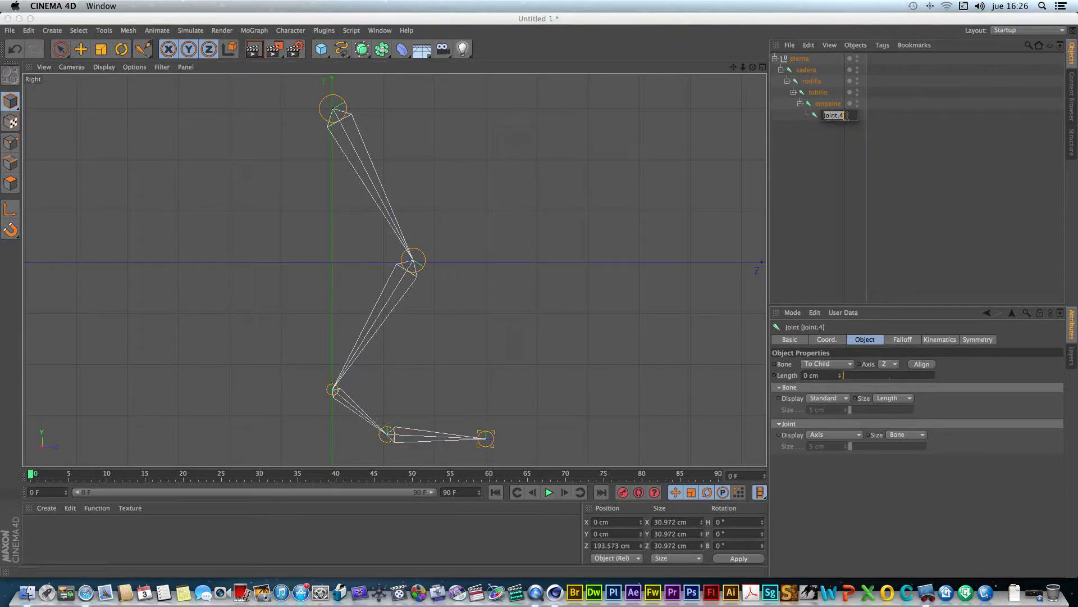
{"action": "type", "text": "punta pie"}
{"action": "key", "text": "Return"}
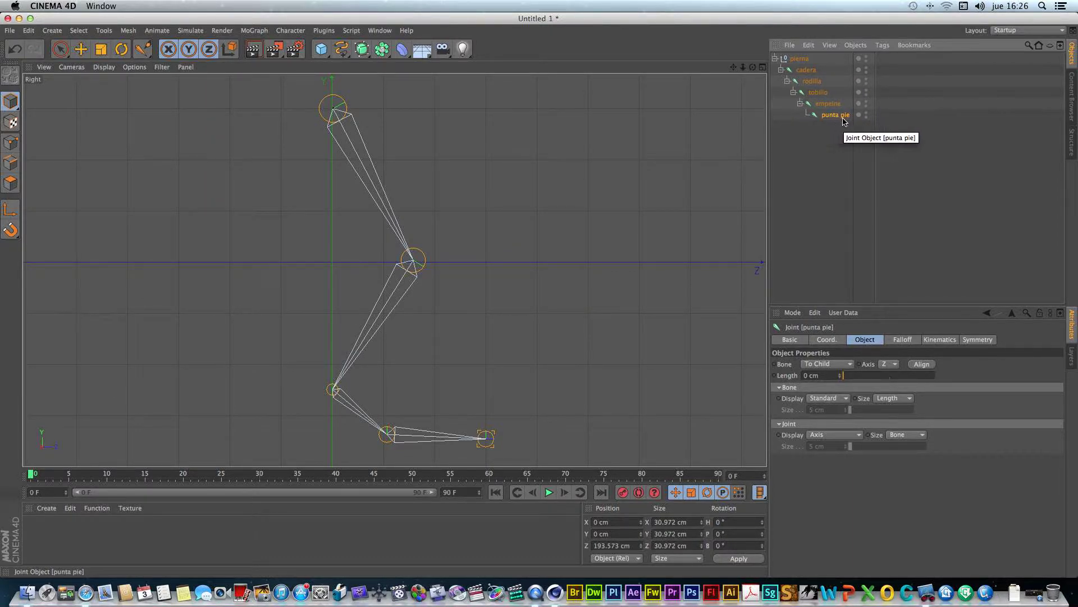
Examine the leg joint chain from both sides in the maximized Perspective view
{"action": "left_click", "coordinate": [762, 67]}
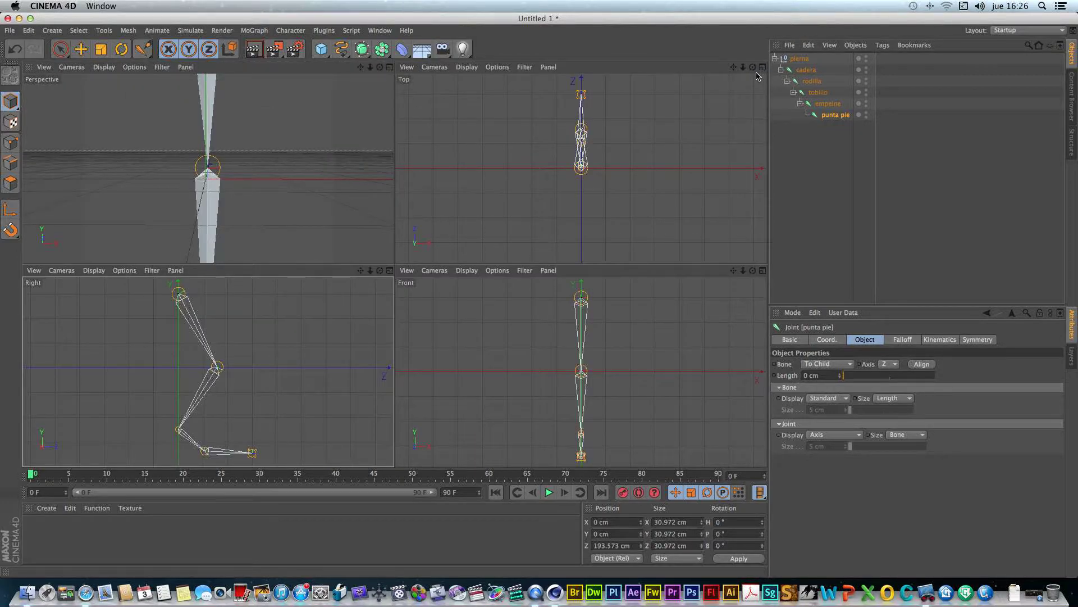
{"action": "left_click", "coordinate": [390, 67]}
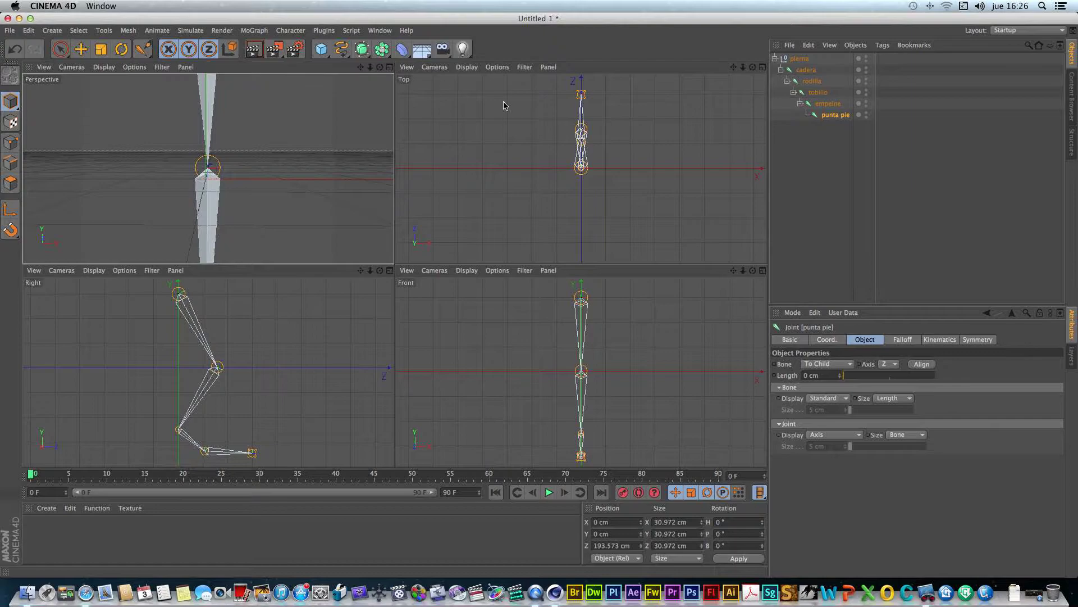
{"action": "mouse_move", "coordinate": [742, 68]}
{"action": "left_mouse_down"}
{"action": "mouse_move", "coordinate": [680, 69]}
{"action": "mouse_move", "coordinate": [760, 68]}
{"action": "mouse_move", "coordinate": [763, 78]}
{"action": "mouse_move", "coordinate": [725, 69]}
{"action": "mouse_move", "coordinate": [750, 68]}
{"action": "left_mouse_up"}
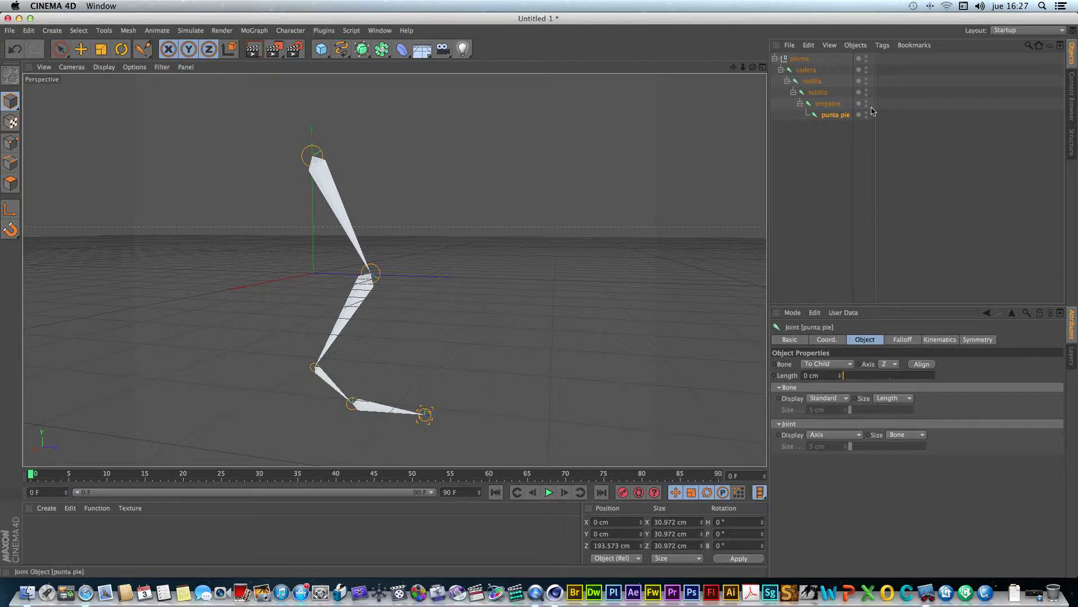
{"action": "left_click_drag", "start_coordinate": [753, 67], "coordinate": [595, 63]}
{"action": "left_click_drag", "start_coordinate": [734, 68], "coordinate": [674, 52]}
{"action": "left_click_drag", "start_coordinate": [395, 270], "coordinate": [365, 276]}
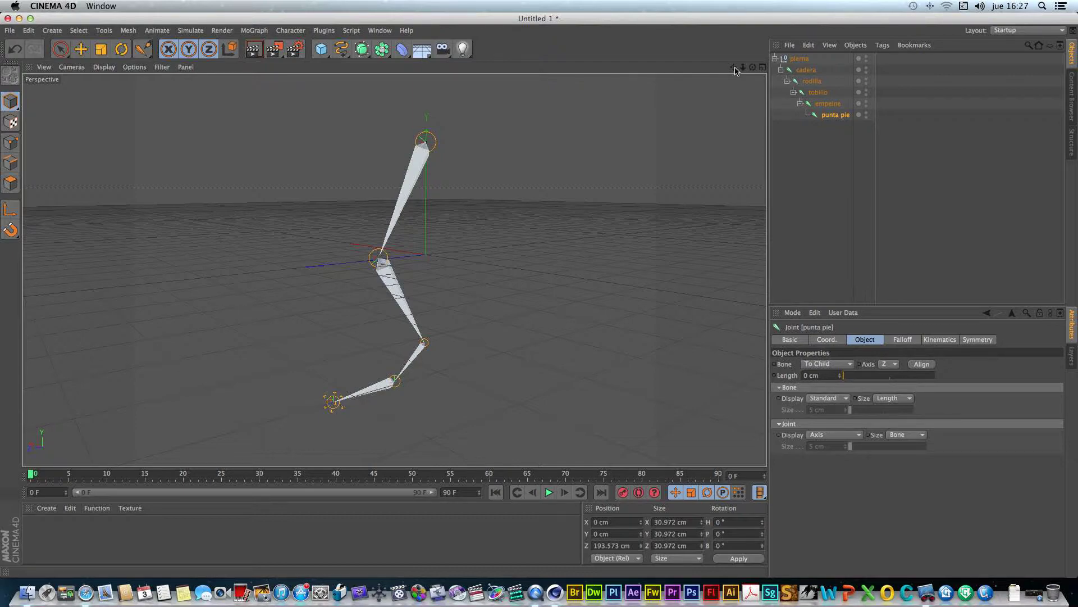
{"action": "mouse_move", "coordinate": [752, 67]}
{"action": "left_mouse_down"}
{"action": "mouse_move", "coordinate": [688, 70]}
{"action": "mouse_move", "coordinate": [392, 267]}
{"action": "mouse_move", "coordinate": [741, 68]}
{"action": "mouse_move", "coordinate": [702, 72]}
{"action": "mouse_move", "coordinate": [754, 71]}
{"action": "left_mouse_up"}
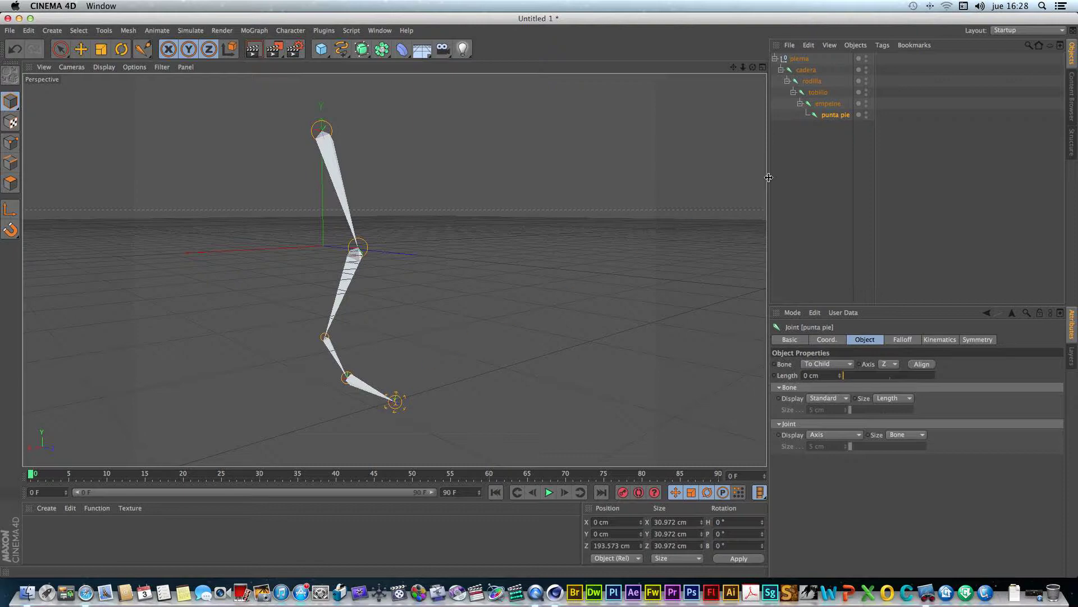
Rotate the cadera joint to a pitch of about -39.6° and the rodilla joint to about -102°
{"action": "left_click", "coordinate": [797, 75]}
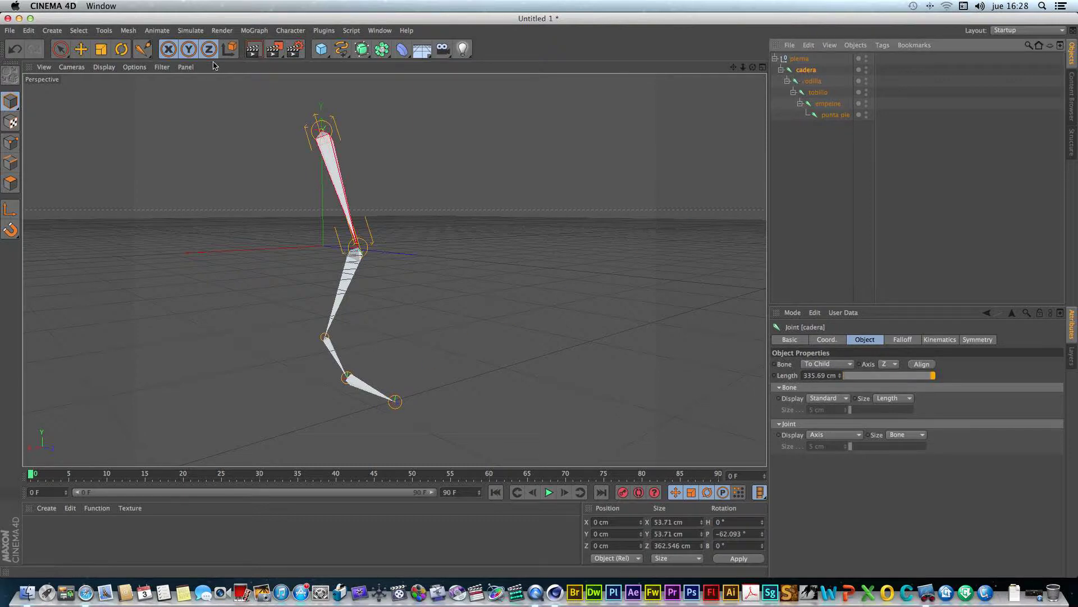
{"action": "left_click", "coordinate": [121, 49]}
{"action": "left_click_drag", "start_coordinate": [358, 139], "coordinate": [362, 108]}
{"action": "left_click", "coordinate": [811, 81]}
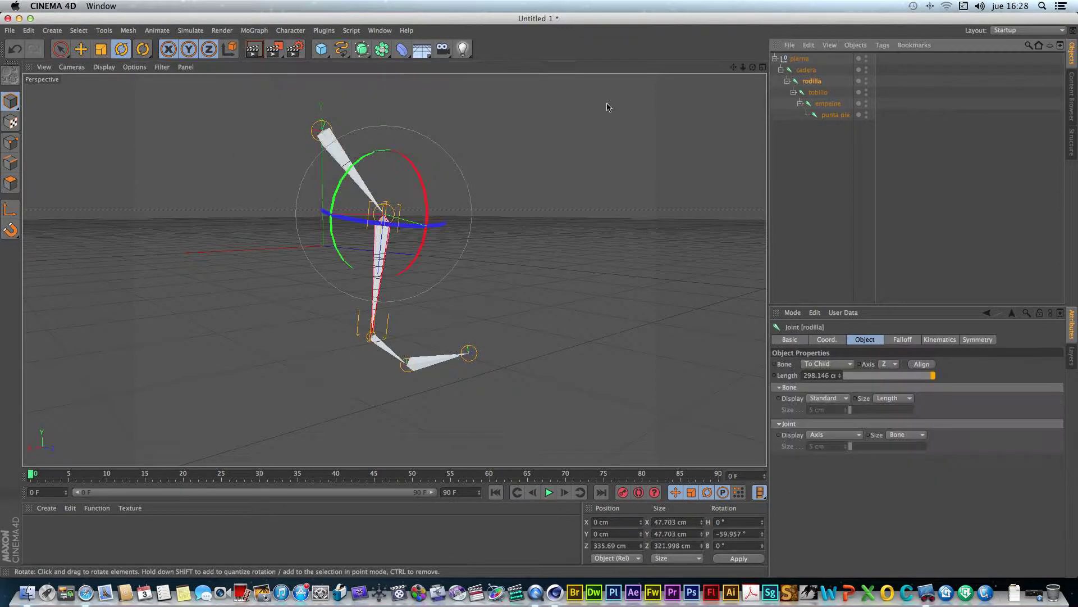
{"action": "left_click_drag", "start_coordinate": [420, 177], "coordinate": [448, 216]}
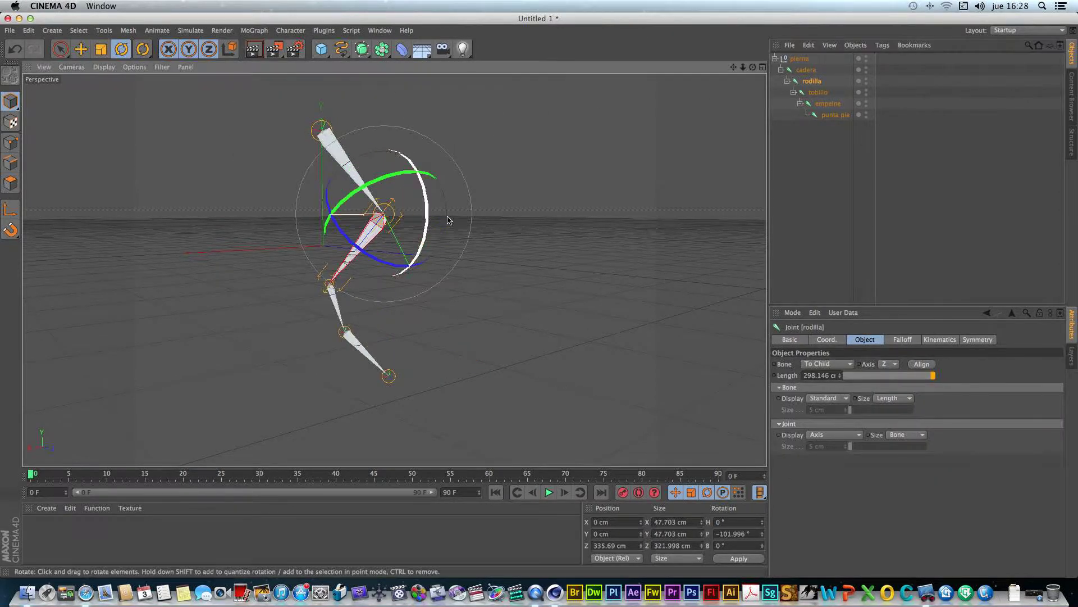
Rotate the tobillo joint to a pitch of about 106.1° and the empeine joint to about 53.7°
{"action": "left_click", "coordinate": [819, 93]}
{"action": "left_click_drag", "start_coordinate": [367, 283], "coordinate": [364, 254]}
{"action": "left_click", "coordinate": [835, 106]}
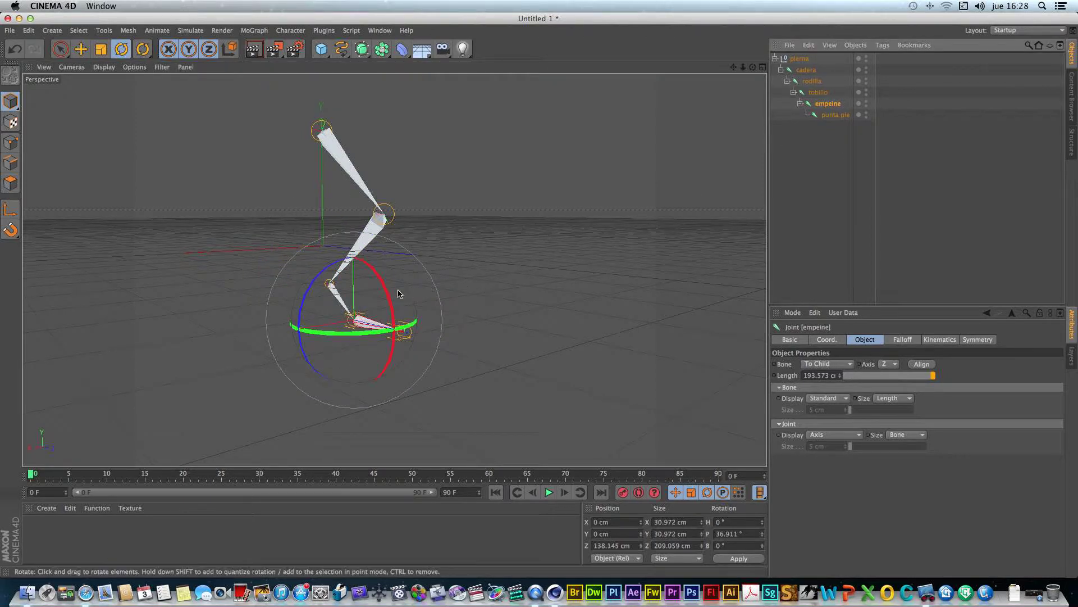
{"action": "left_click_drag", "start_coordinate": [397, 296], "coordinate": [386, 274]}
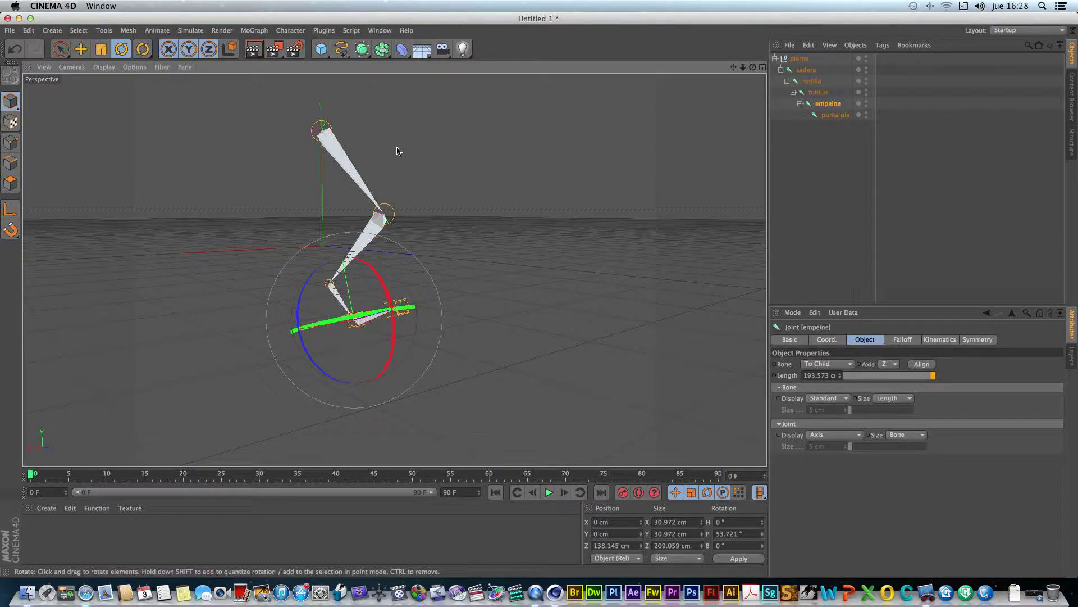
Undo all the rotations of the empeine, tobillo, rodilla and cadera joints
{"action": "left_click", "coordinate": [11, 47]}
{"action": "left_click", "coordinate": [12, 47]}
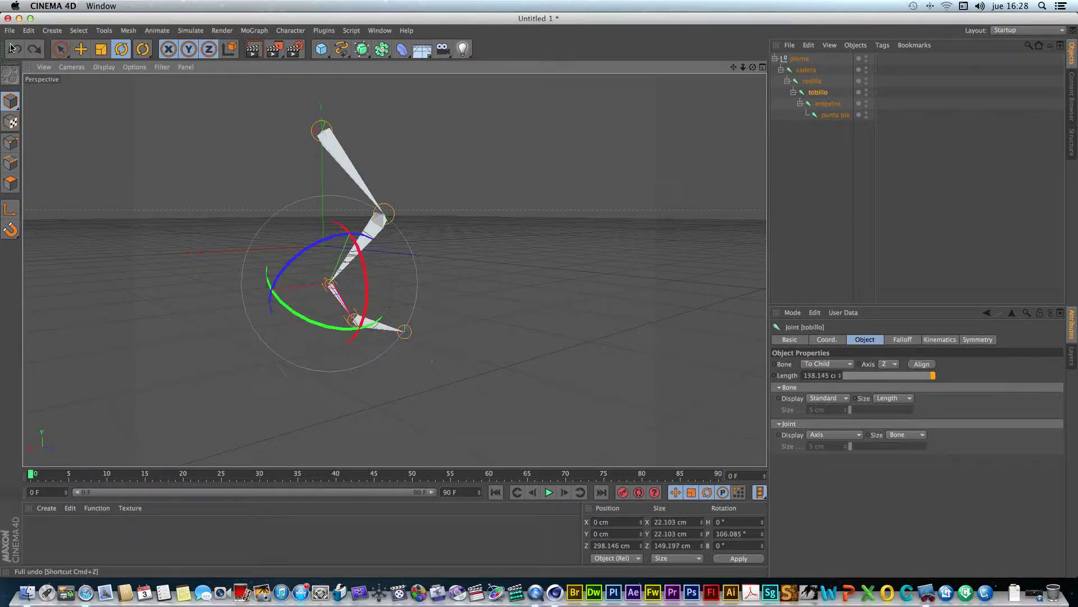
{"action": "left_click", "coordinate": [11, 48]}
{"action": "left_click", "coordinate": [11, 47]}
{"action": "left_click", "coordinate": [11, 47]}
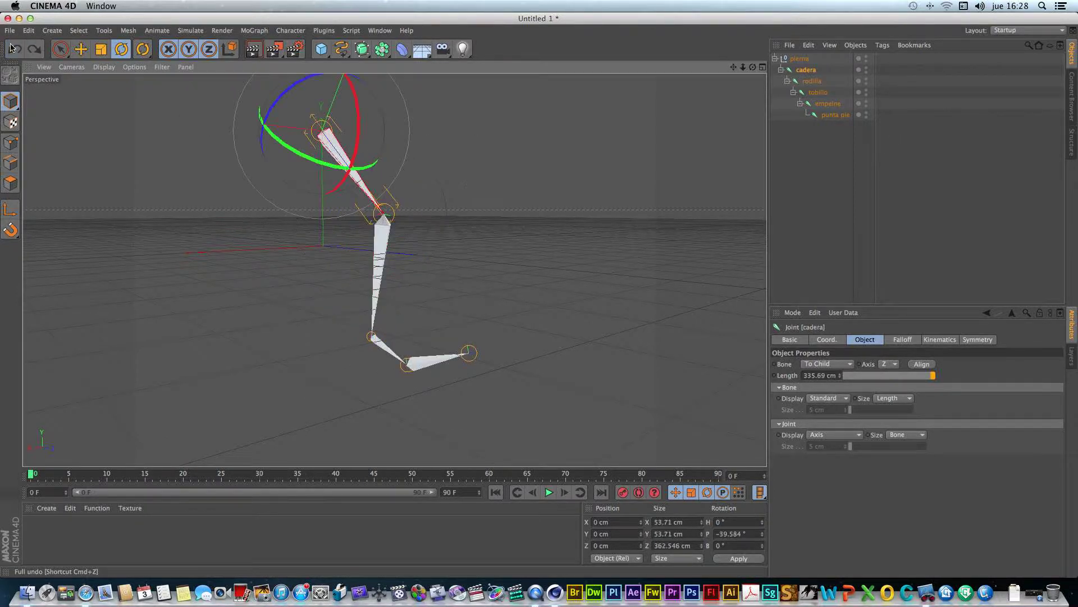
{"action": "left_click", "coordinate": [11, 47]}
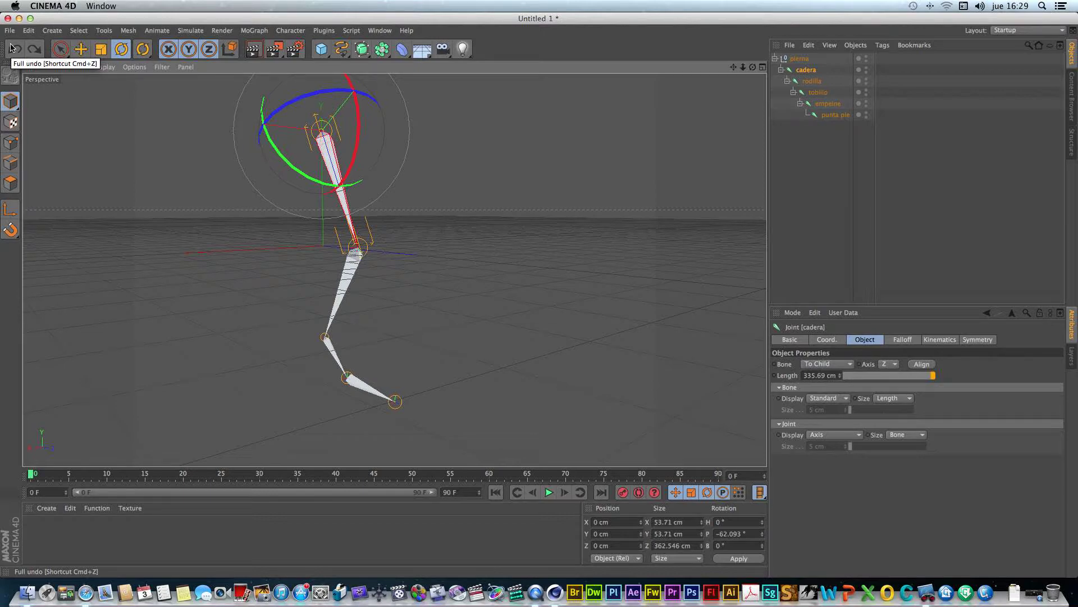
{"action": "mouse_move", "coordinate": [753, 67]}
{"action": "left_mouse_down"}
{"action": "mouse_move", "coordinate": [771, 75]}
{"action": "mouse_move", "coordinate": [743, 68]}
{"action": "mouse_move", "coordinate": [755, 64]}
{"action": "mouse_move", "coordinate": [737, 78]}
{"action": "mouse_move", "coordinate": [744, 82]}
{"action": "left_mouse_up"}
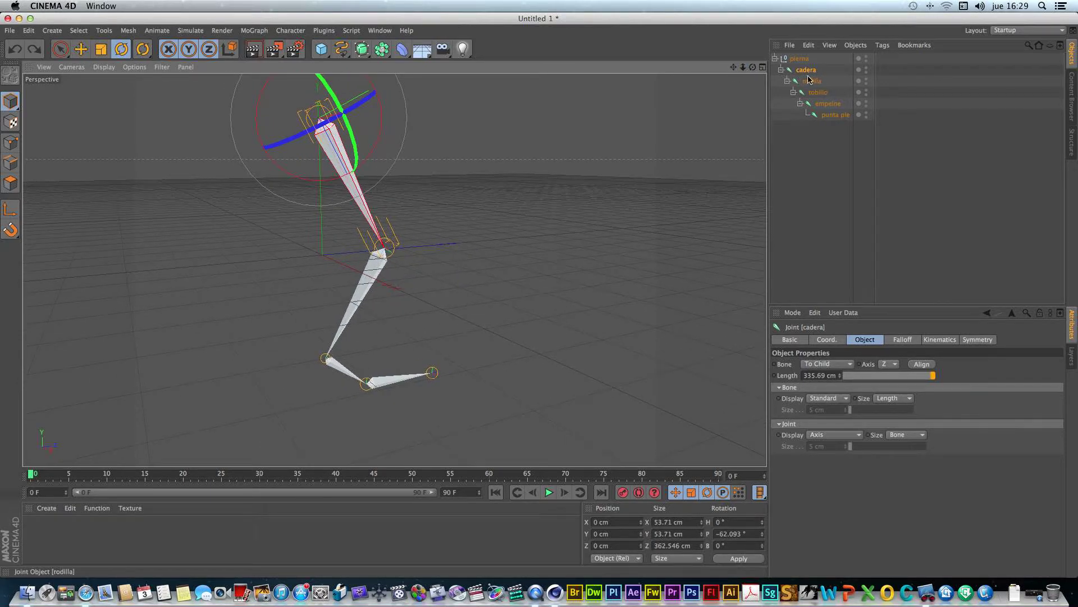
{"action": "left_click", "coordinate": [818, 93]}
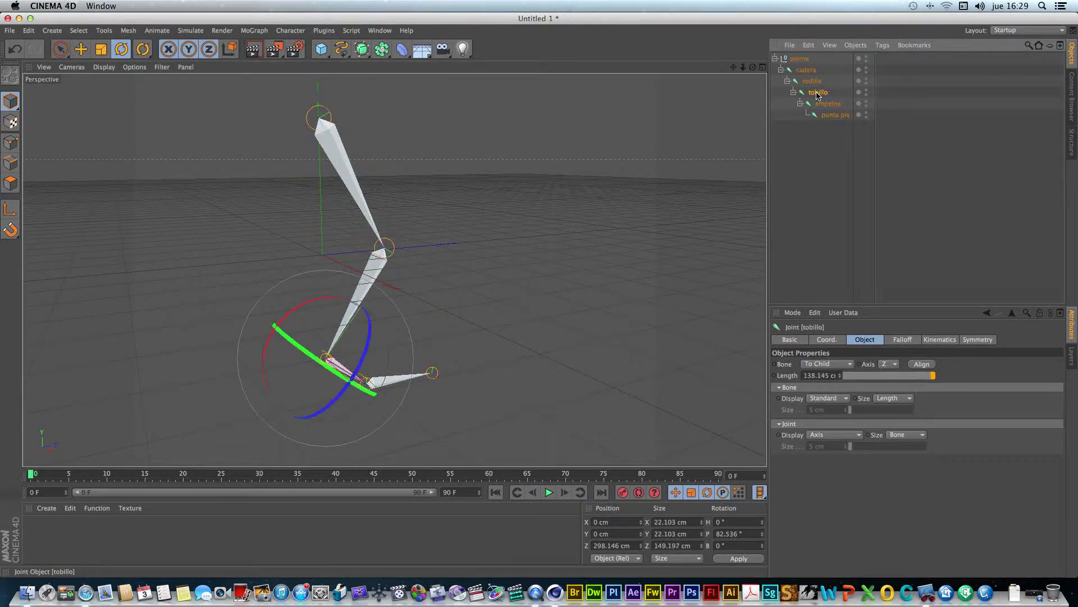
{"action": "left_click", "coordinate": [808, 71]}
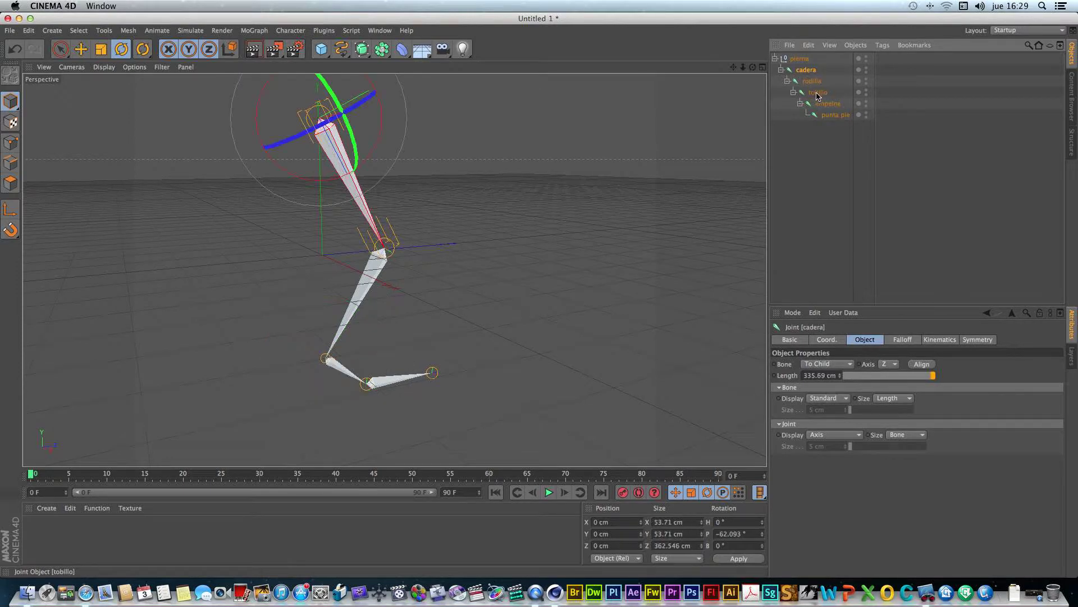
{"action": "left_click", "coordinate": [817, 93]}
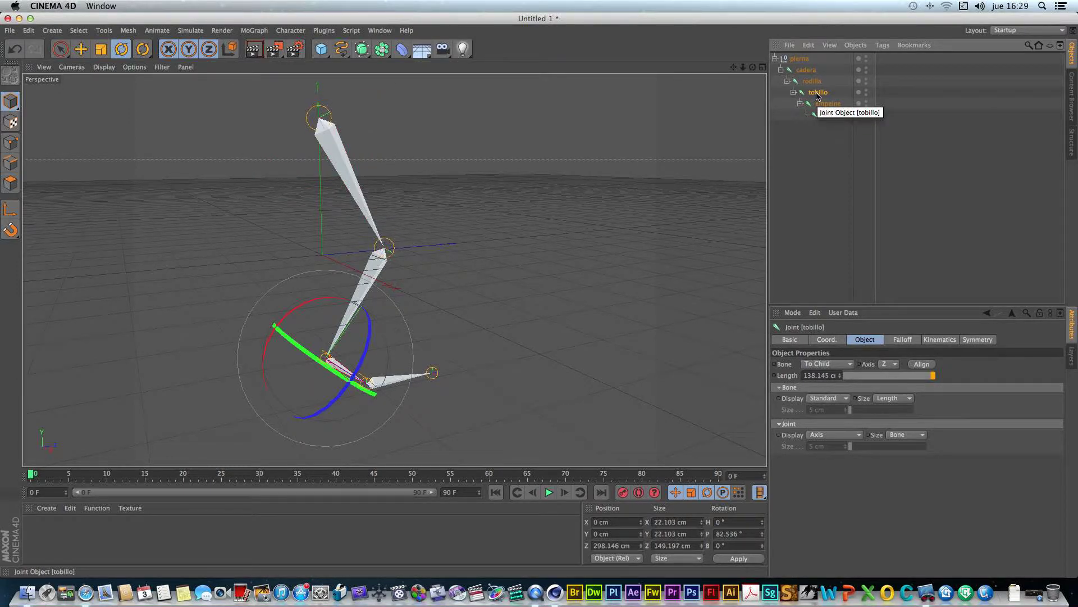
{"action": "left_click_drag", "start_coordinate": [737, 68], "coordinate": [763, 87]}
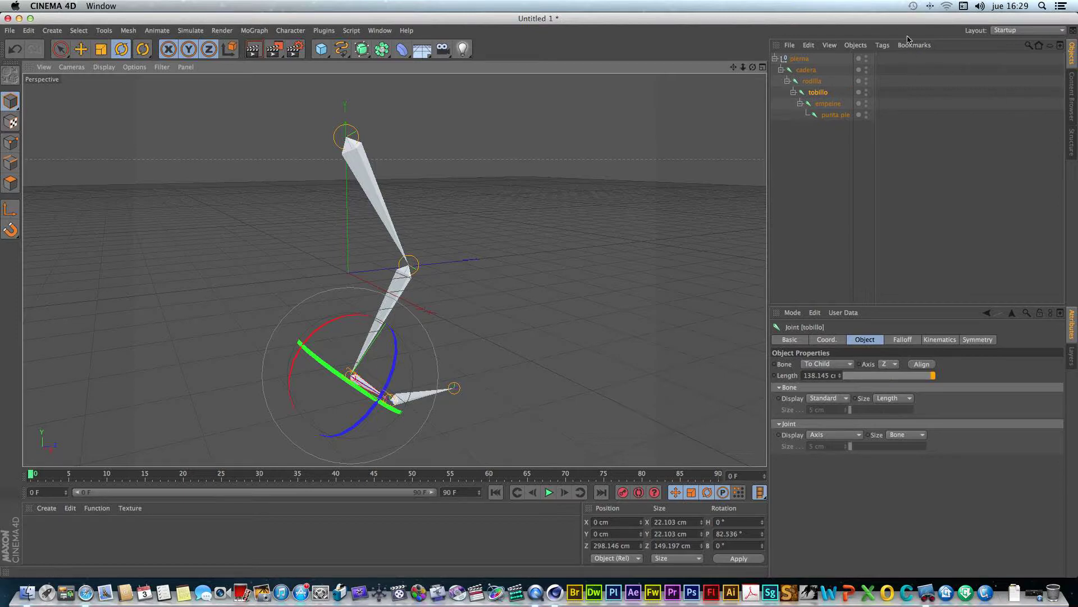
{"action": "left_click", "coordinate": [882, 45]}
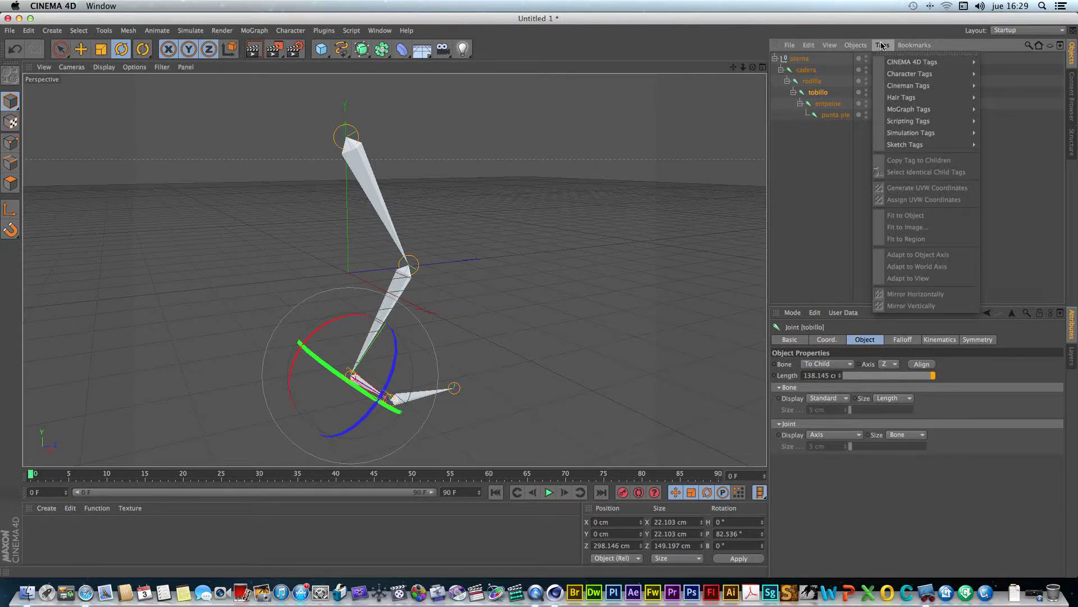
{"action": "mouse_move", "coordinate": [905, 75]}
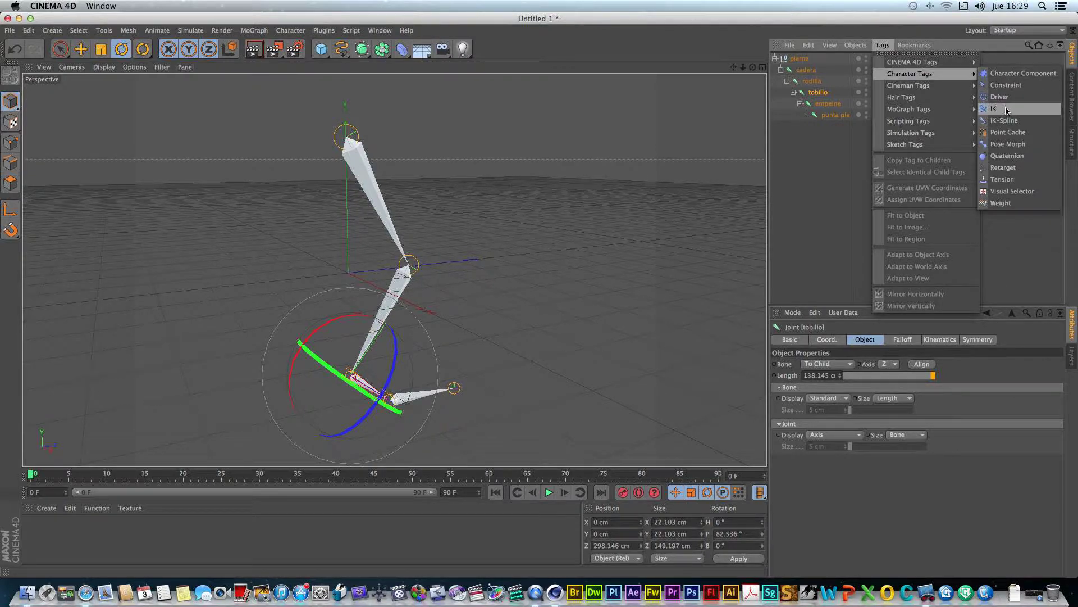
{"action": "mouse_move", "coordinate": [958, 63]}
{"action": "key", "text": "Escape"}
{"action": "key", "text": "Escape"}
{"action": "left_click", "coordinate": [880, 49]}
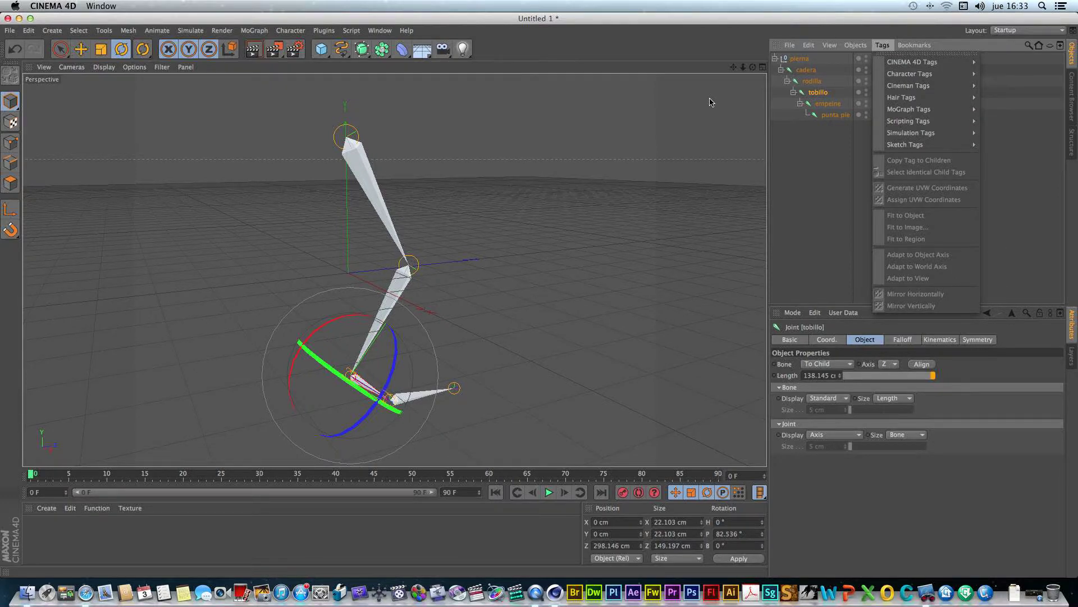
{"action": "left_click", "coordinate": [830, 166]}
Add an IK character tag to the cadera joint
{"action": "left_click", "coordinate": [806, 70]}
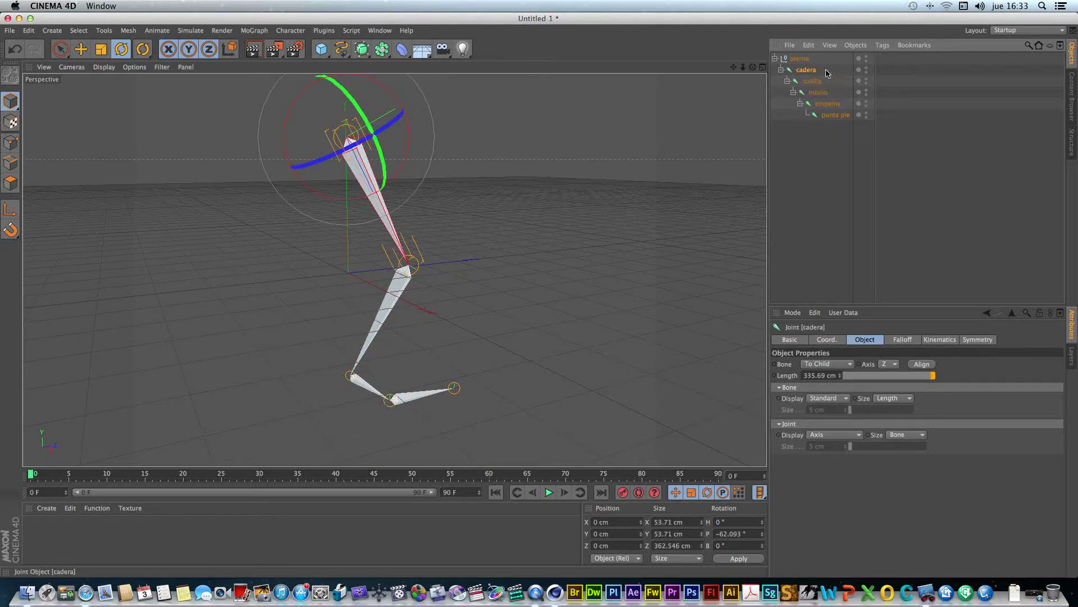
{"action": "left_click", "coordinate": [886, 47]}
{"action": "mouse_move", "coordinate": [957, 77]}
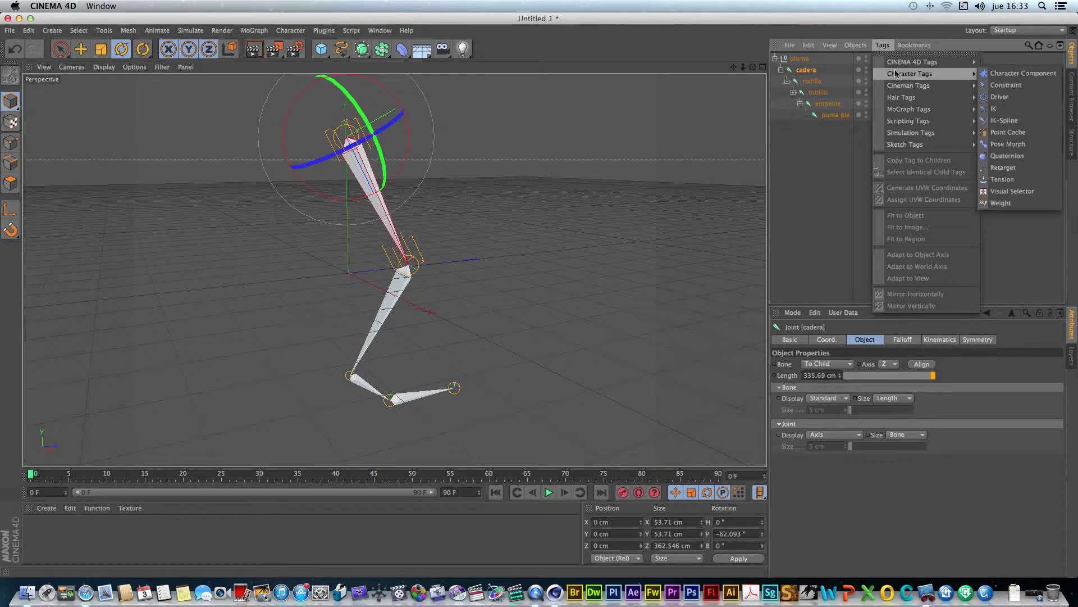
{"action": "left_click", "coordinate": [993, 108]}
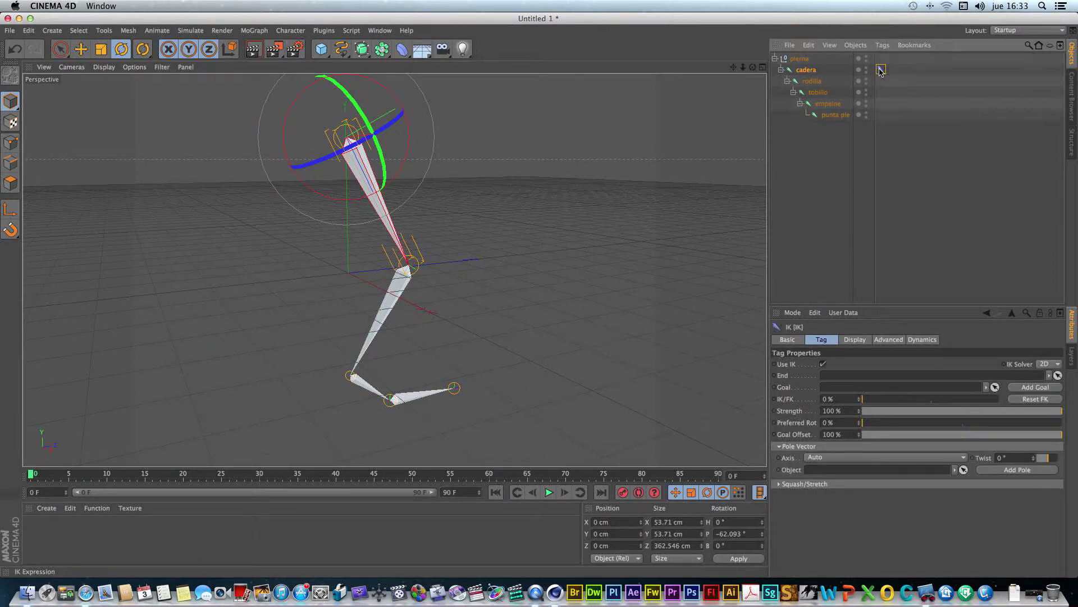
Examine the joints of the leg chain one by one, from cadera and rodilla through tobillo and empeine to punta pie
{"action": "left_click", "coordinate": [820, 94]}
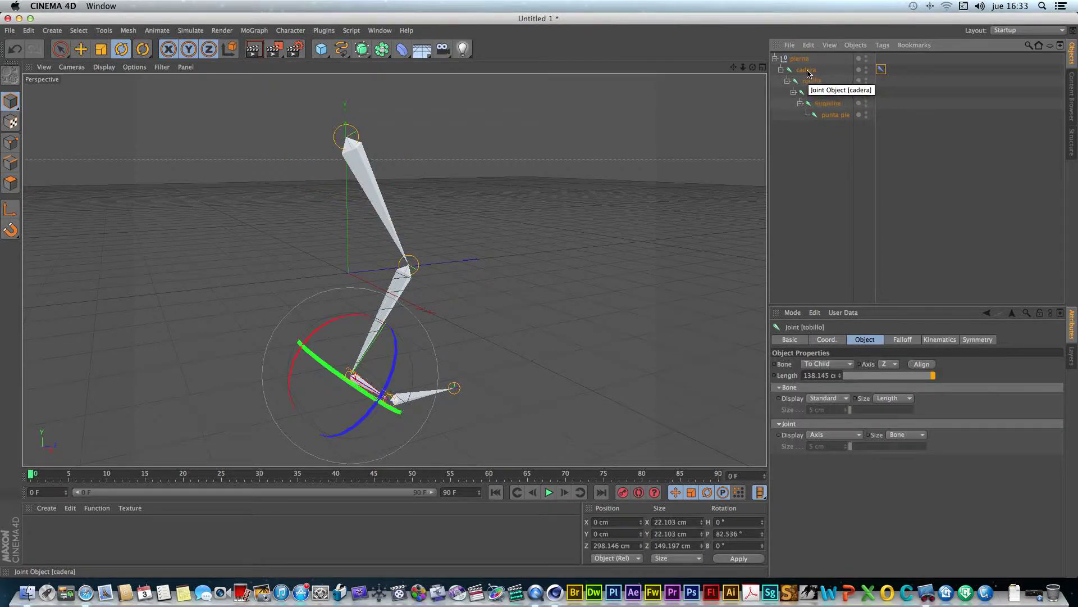
{"action": "left_click", "coordinate": [808, 71]}
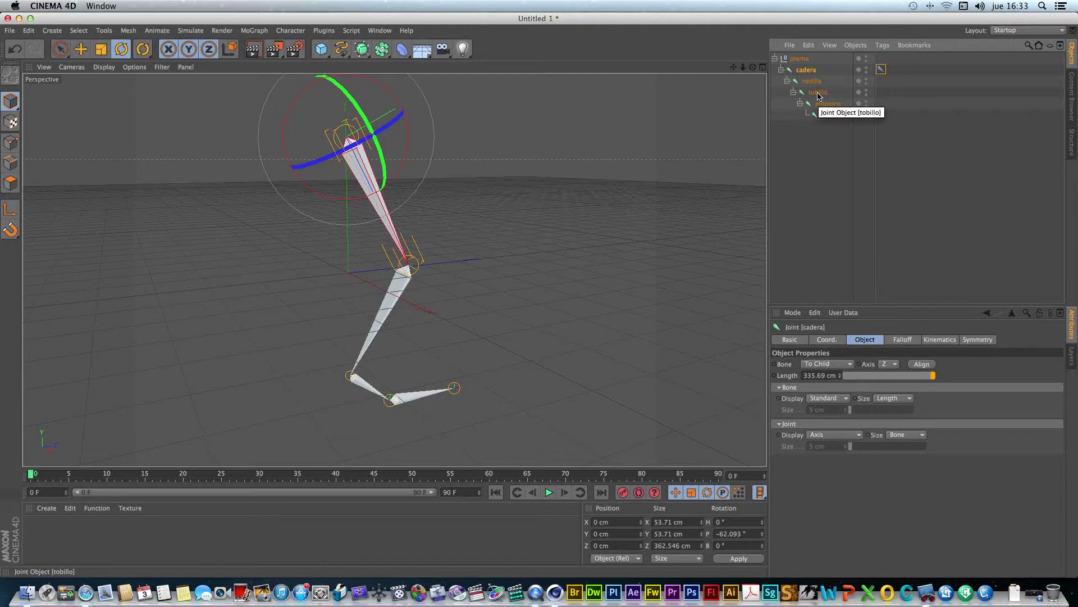
{"action": "left_click", "coordinate": [819, 92]}
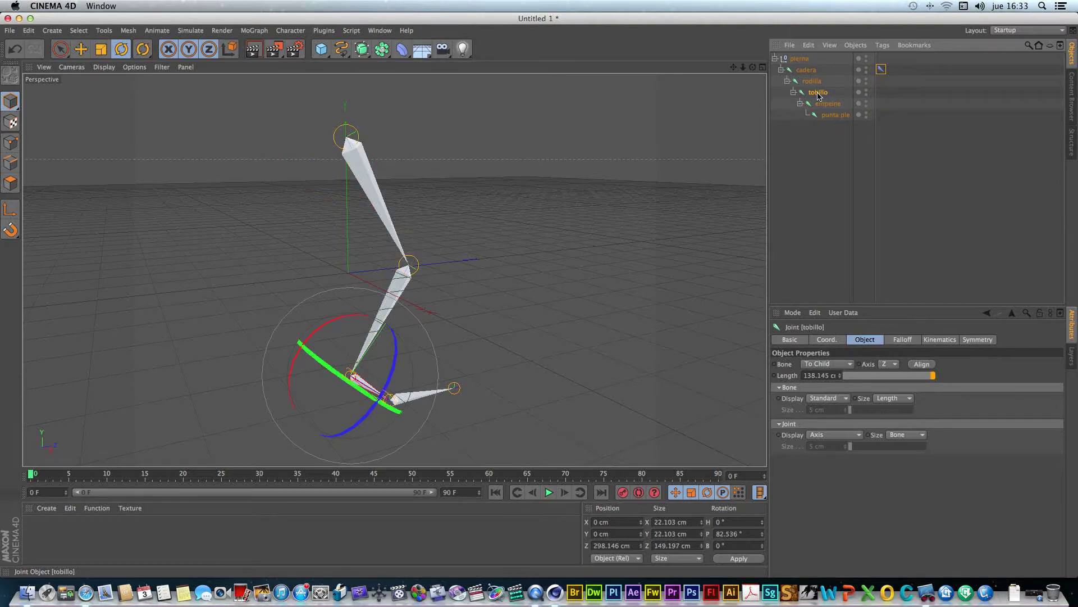
{"action": "left_click", "coordinate": [806, 70]}
{"action": "left_click", "coordinate": [812, 81]}
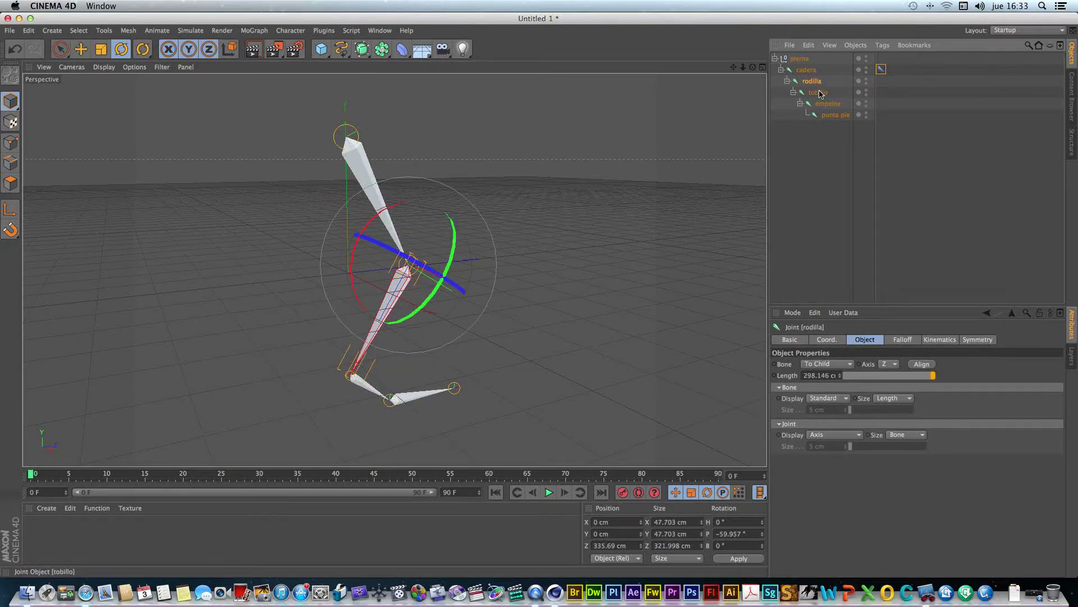
{"action": "left_click", "coordinate": [820, 93]}
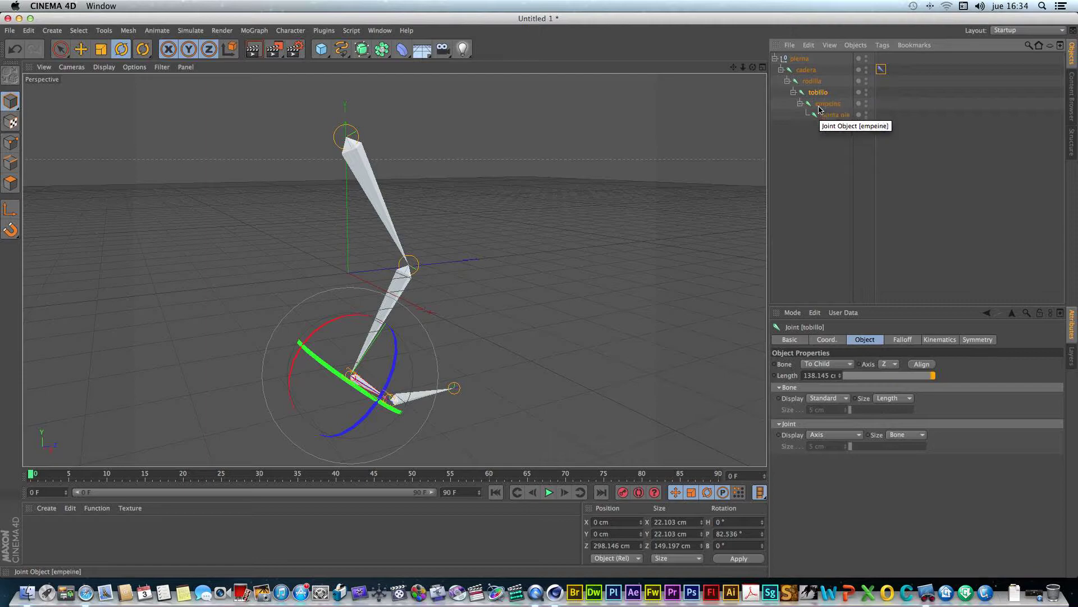
{"action": "left_click", "coordinate": [830, 115]}
{"action": "left_click", "coordinate": [818, 93]}
{"action": "left_click", "coordinate": [824, 105]}
{"action": "left_click", "coordinate": [829, 114]}
Add an IK character tag to the tobillo joint
{"action": "left_click", "coordinate": [810, 92]}
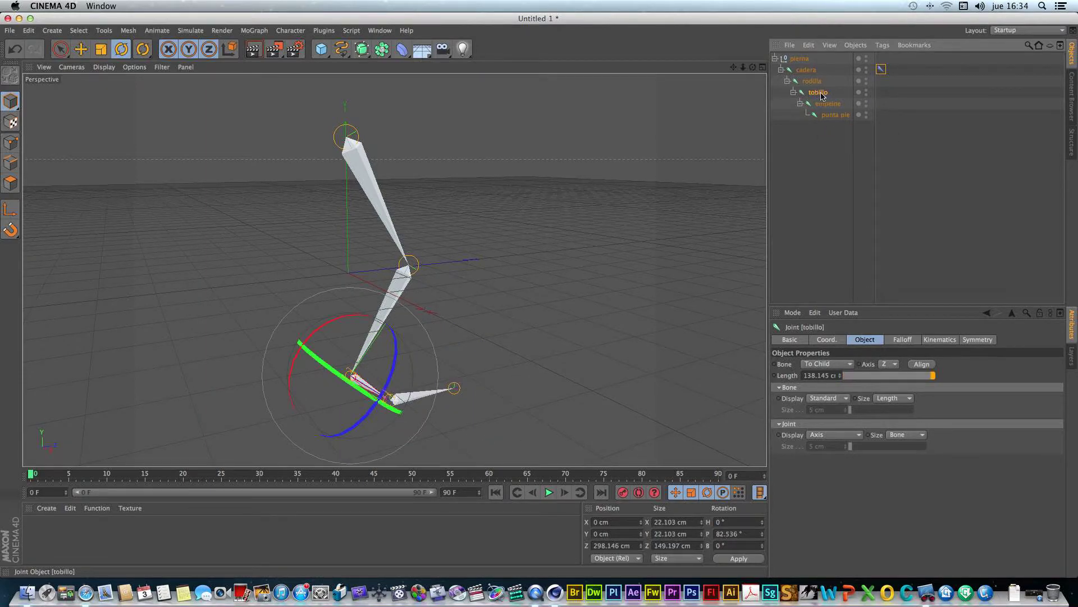
{"action": "left_click", "coordinate": [882, 45]}
{"action": "mouse_move", "coordinate": [910, 74]}
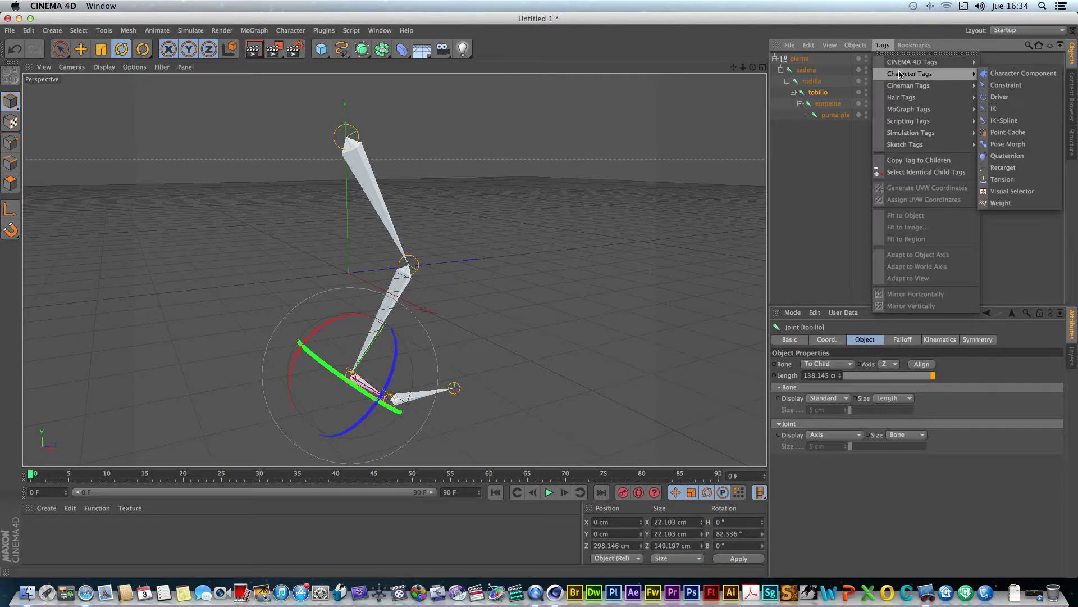
{"action": "left_click", "coordinate": [1011, 97]}
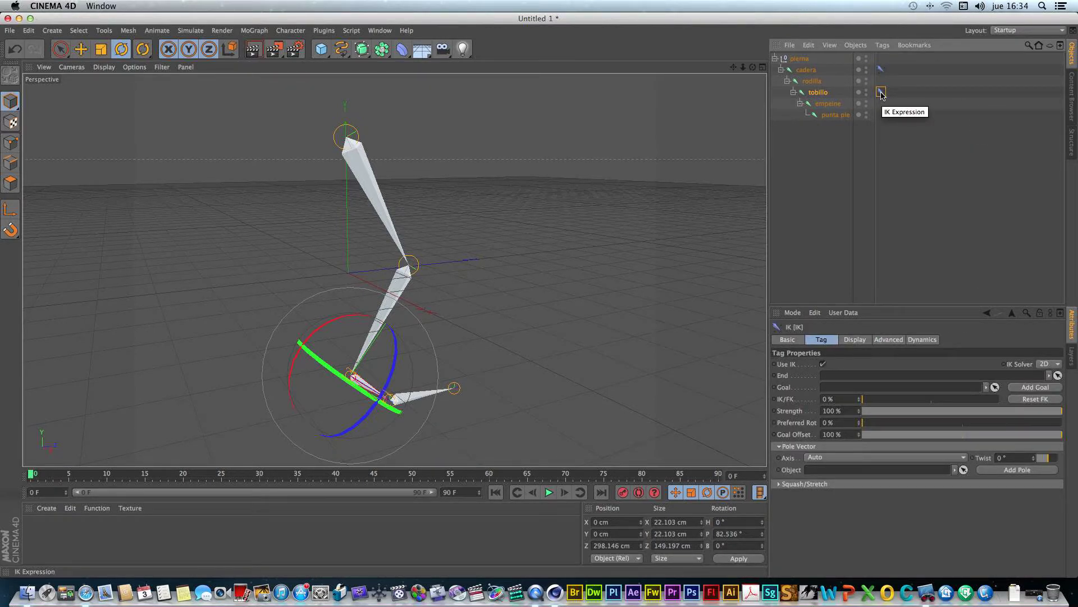
Replace the tobillo joint's IK tag with a copy of the cadera joint's IK tag
{"action": "left_click", "coordinate": [881, 92]}
{"action": "left_click_drag", "start_coordinate": [881, 92], "coordinate": [882, 70]}
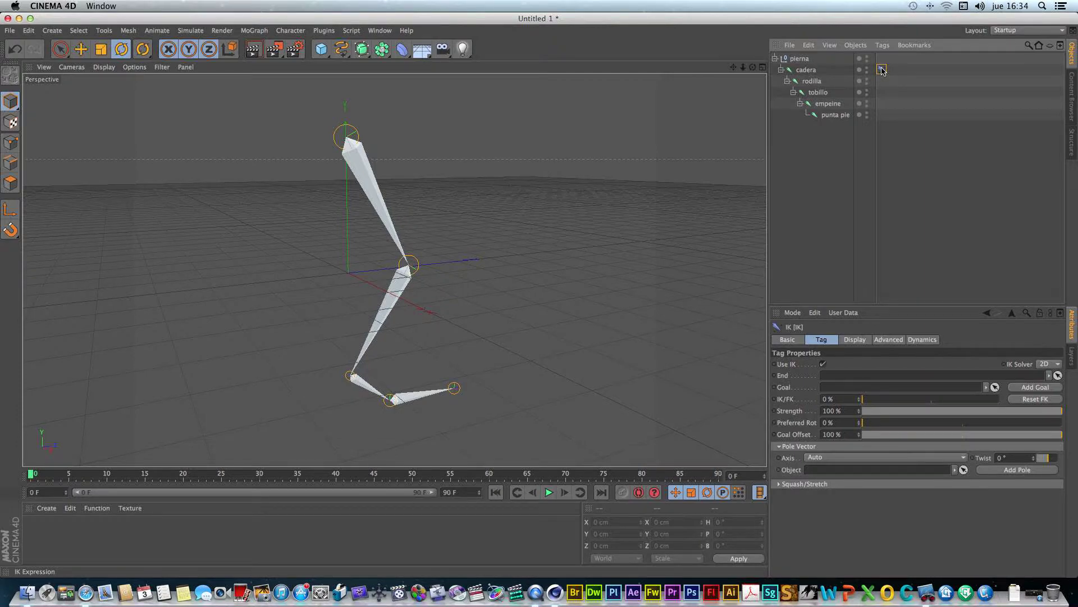
{"action": "left_click_drag", "start_coordinate": [882, 70], "coordinate": [882, 98], "text": "ctrl"}
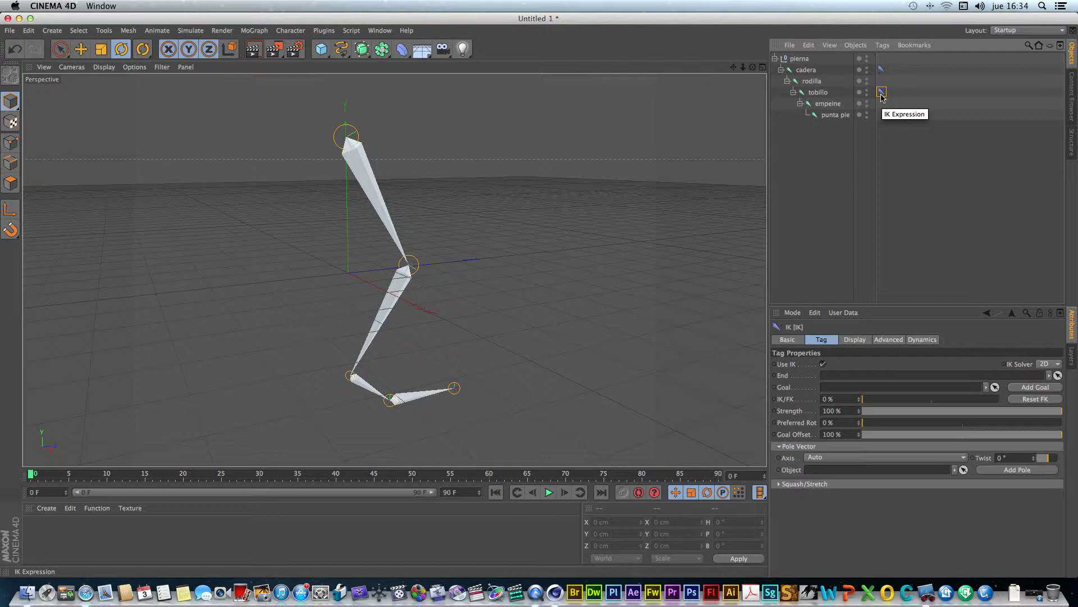
Review the Tag, Display, Advanced and Dynamics settings of the cadera joint's IK tag
{"action": "left_click", "coordinate": [881, 70]}
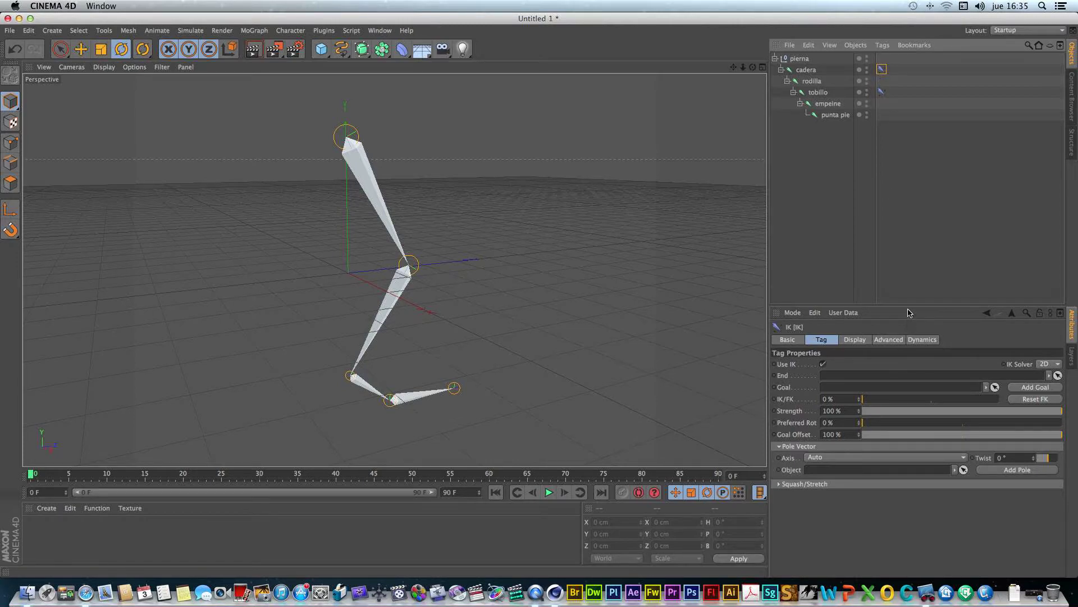
{"action": "left_click_drag", "start_coordinate": [907, 306], "coordinate": [892, 146]}
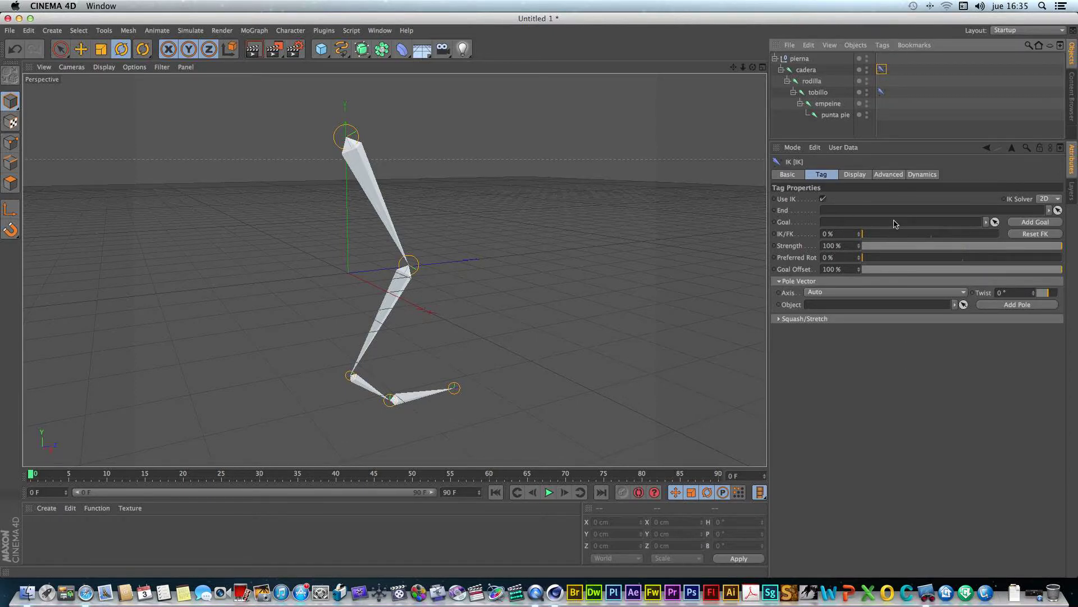
{"action": "left_click", "coordinate": [889, 174]}
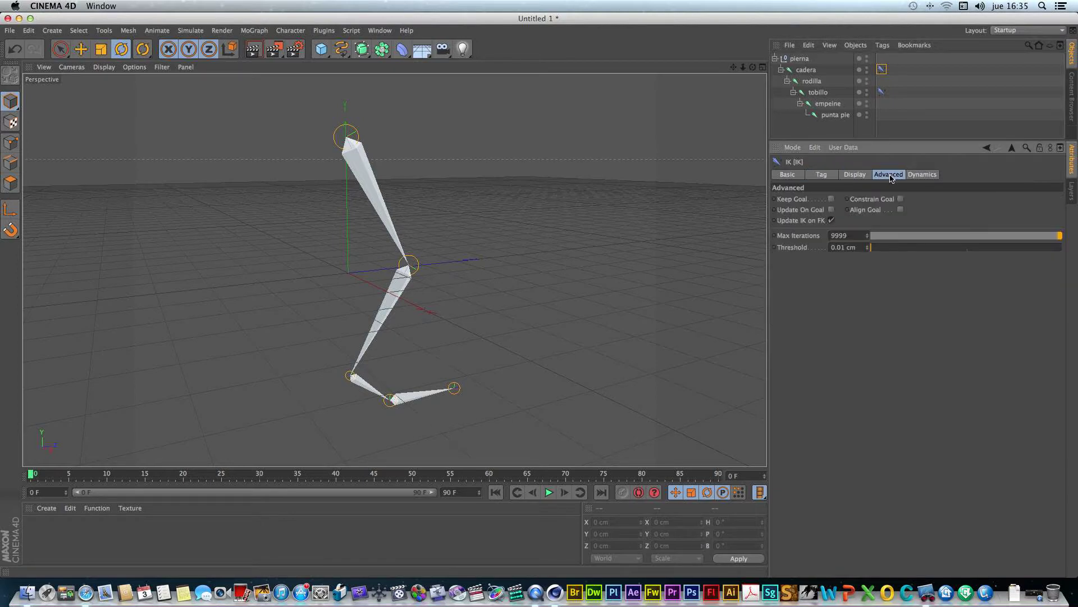
{"action": "left_click", "coordinate": [815, 174]}
{"action": "left_click", "coordinate": [848, 175]}
{"action": "left_click", "coordinate": [891, 176]}
{"action": "left_click", "coordinate": [922, 174]}
{"action": "left_click", "coordinate": [824, 175]}
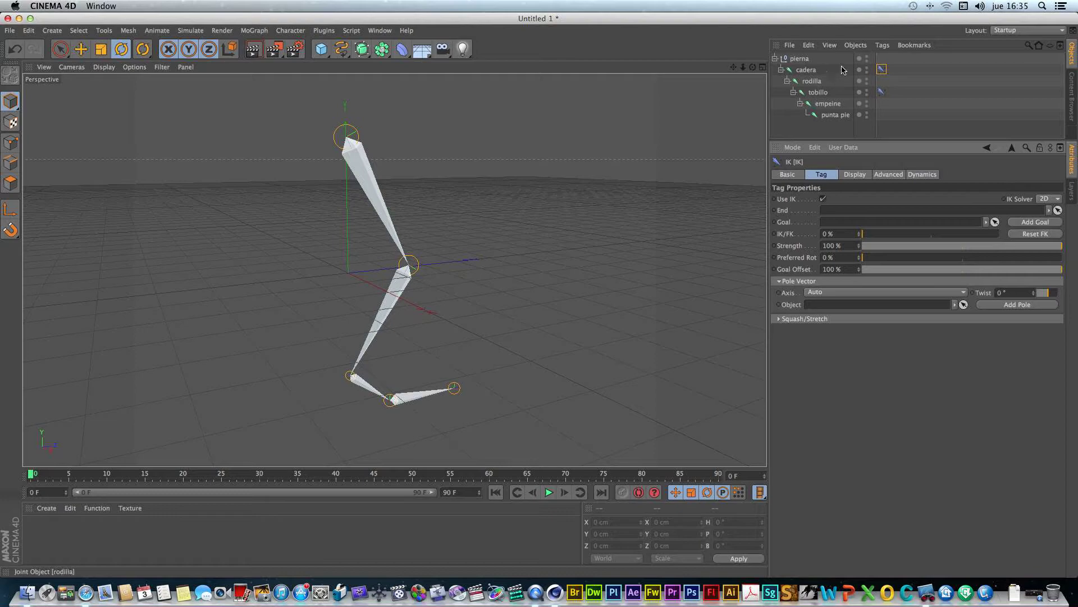
In the cadera joint's IK tag, set tobillo as the end joint and add a goal and a pole object
{"action": "left_click", "coordinate": [815, 94]}
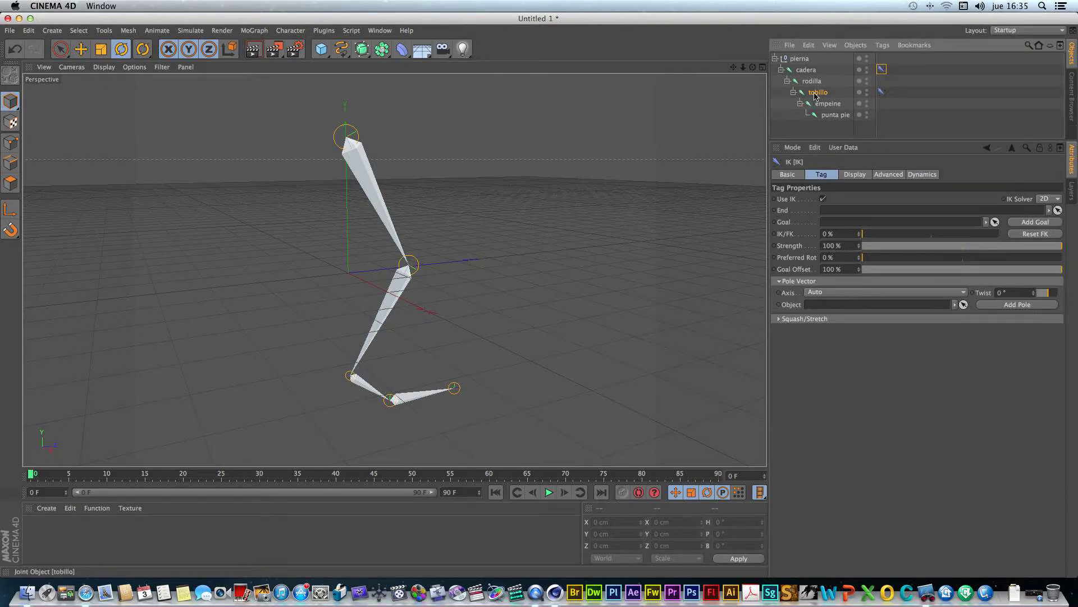
{"action": "left_click_drag", "start_coordinate": [817, 96], "coordinate": [836, 213]}
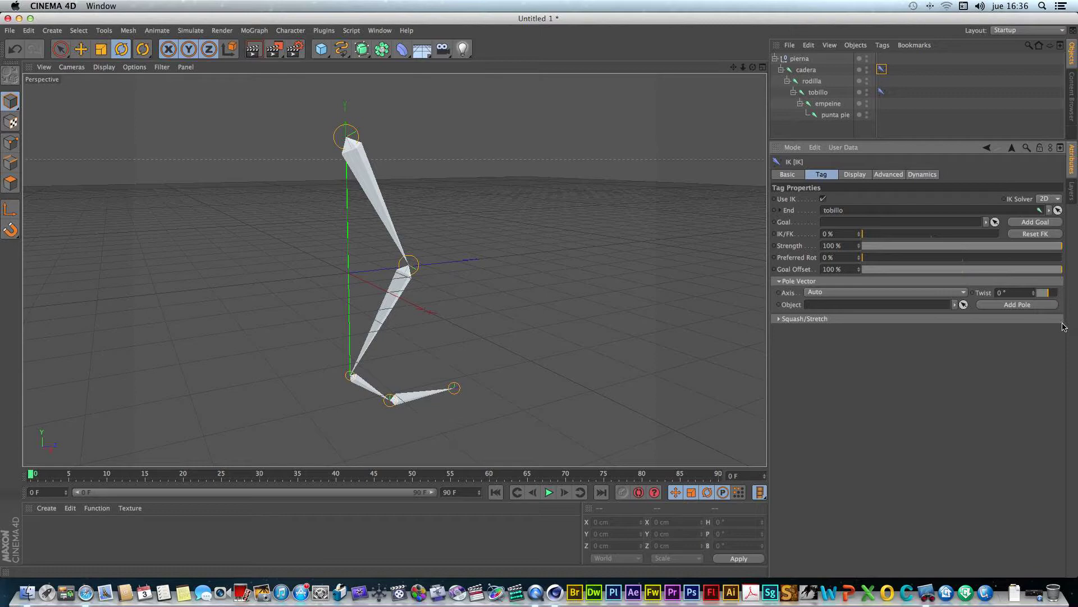
{"action": "left_click", "coordinate": [1035, 223]}
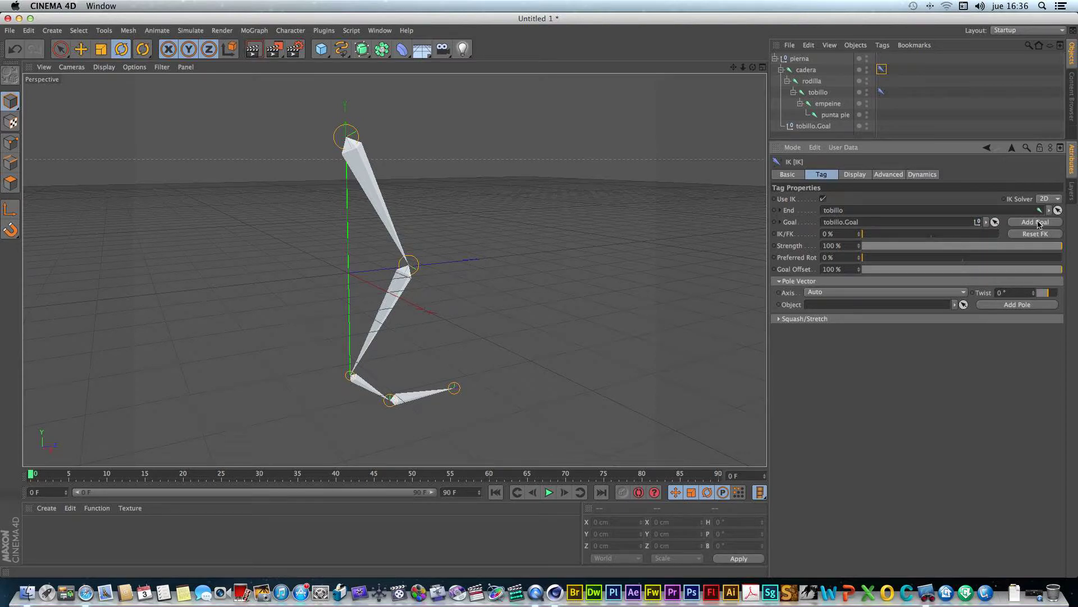
{"action": "left_click", "coordinate": [1025, 307]}
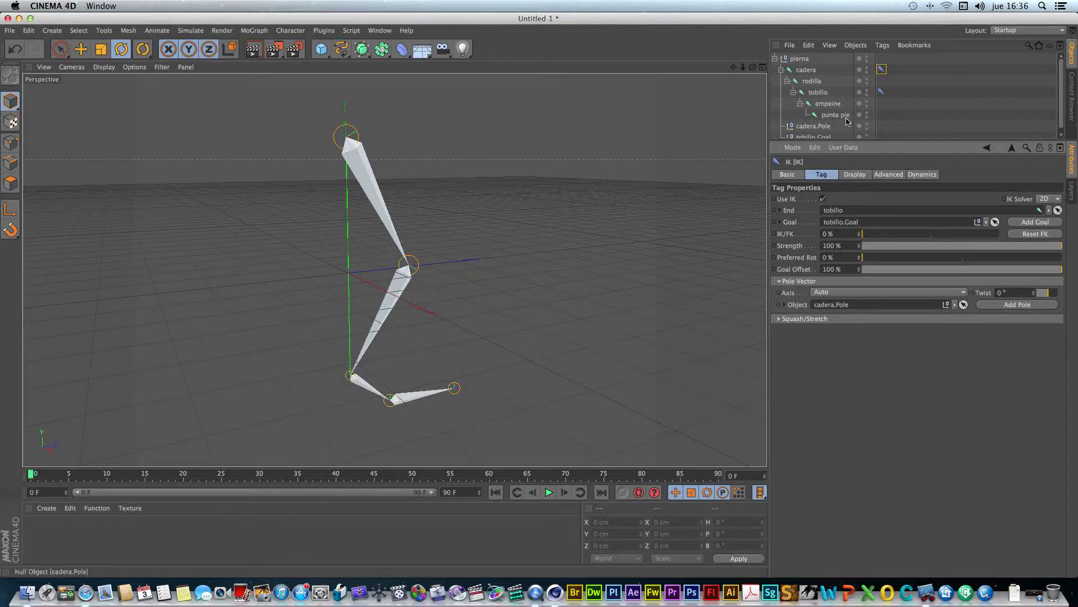
In the tobillo joint's IK tag, set punta pie as the end joint and add a goal
{"action": "left_click", "coordinate": [881, 92]}
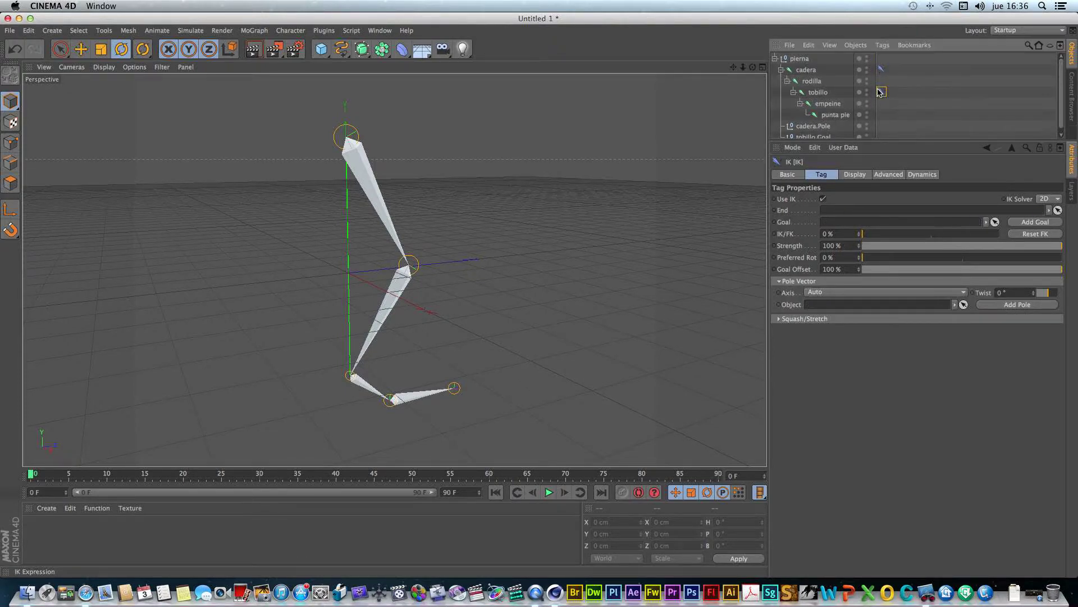
{"action": "left_click_drag", "start_coordinate": [889, 140], "coordinate": [889, 189]}
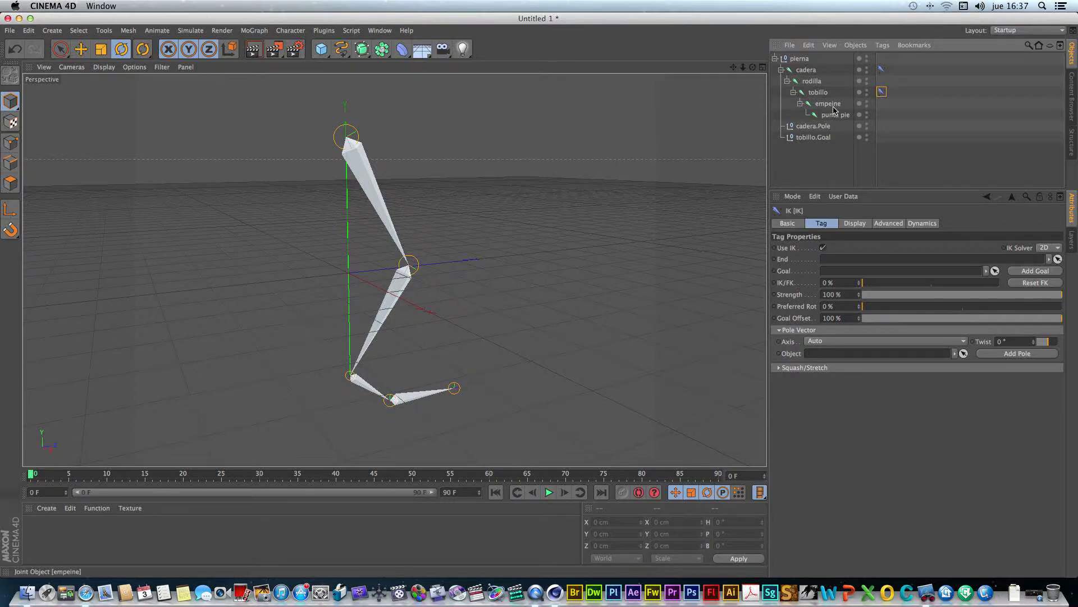
{"action": "left_click_drag", "start_coordinate": [832, 117], "coordinate": [828, 263]}
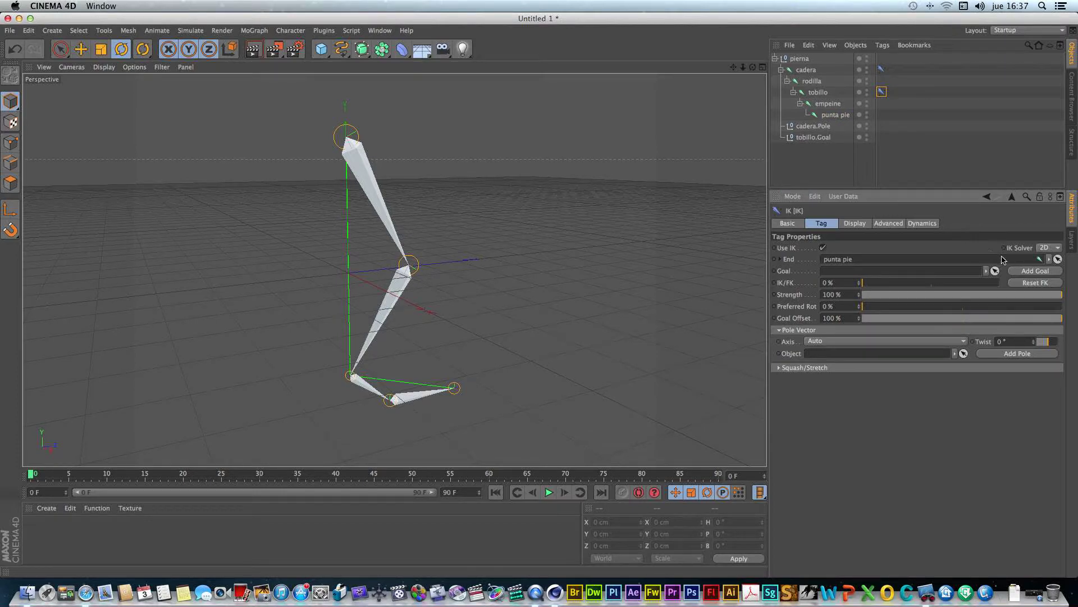
{"action": "left_click", "coordinate": [1027, 273]}
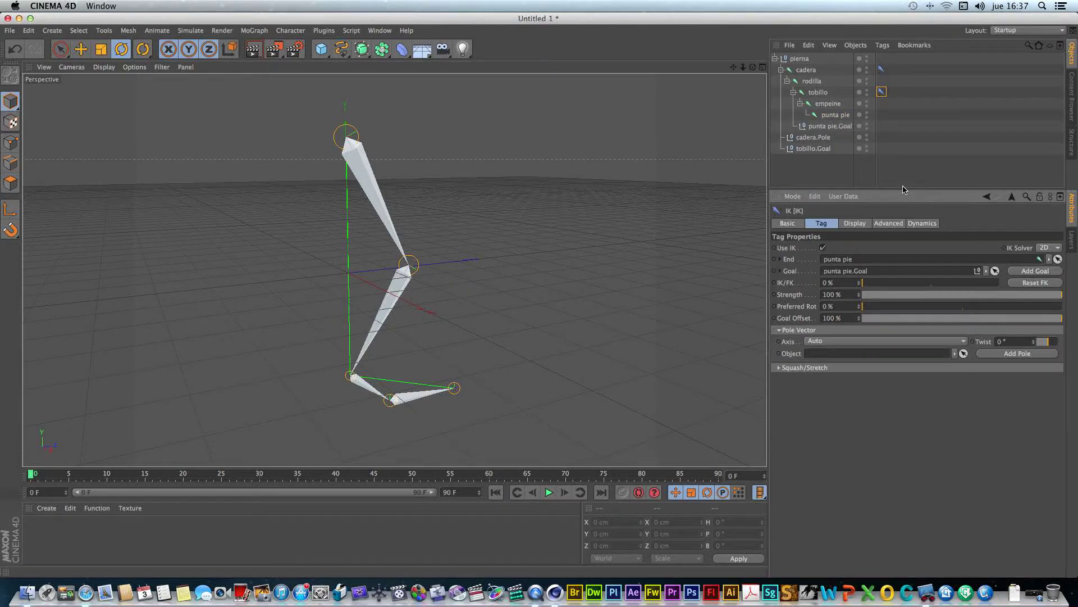
Move punta pie.Goal, cadera.Pole and tobillo.Goal out of the pierna hierarchy to the top level and collapse pierna
{"action": "left_click_drag", "start_coordinate": [905, 190], "coordinate": [906, 150]}
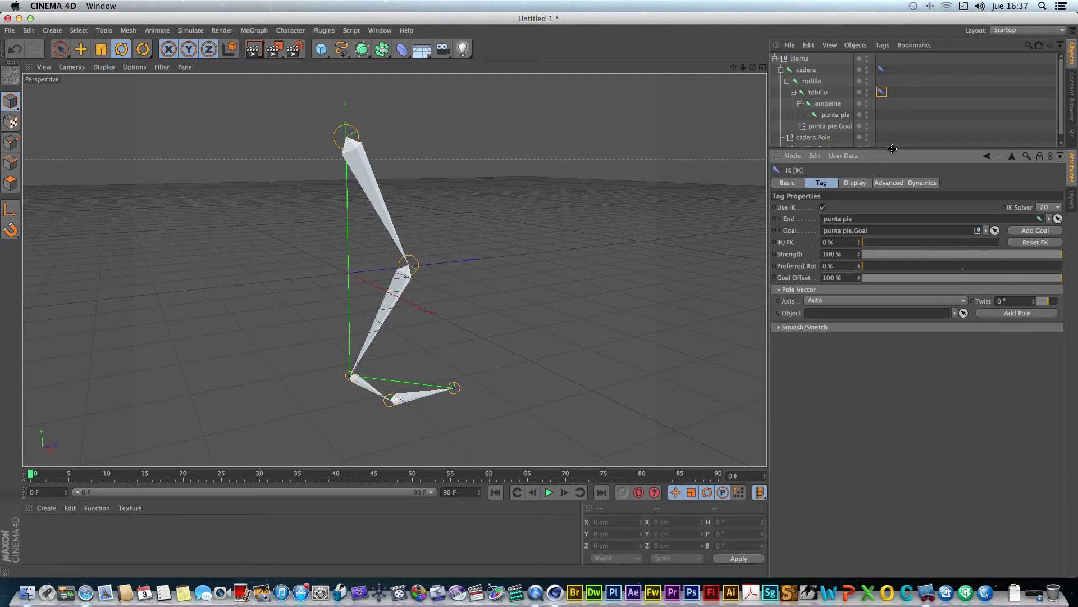
{"action": "left_click_drag", "start_coordinate": [892, 148], "coordinate": [892, 260]}
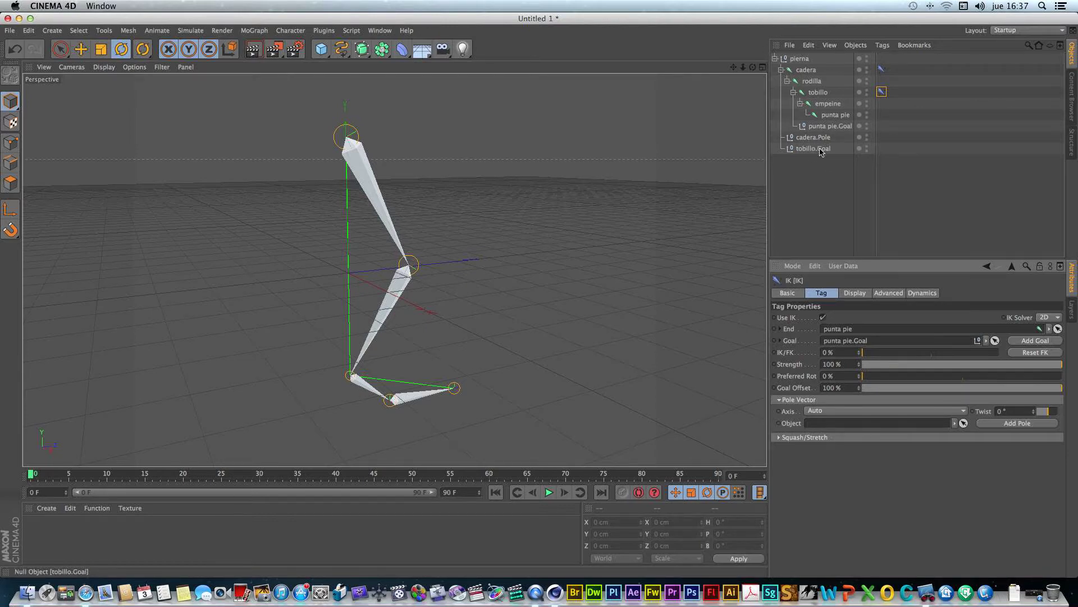
{"action": "left_click", "coordinate": [816, 127]}
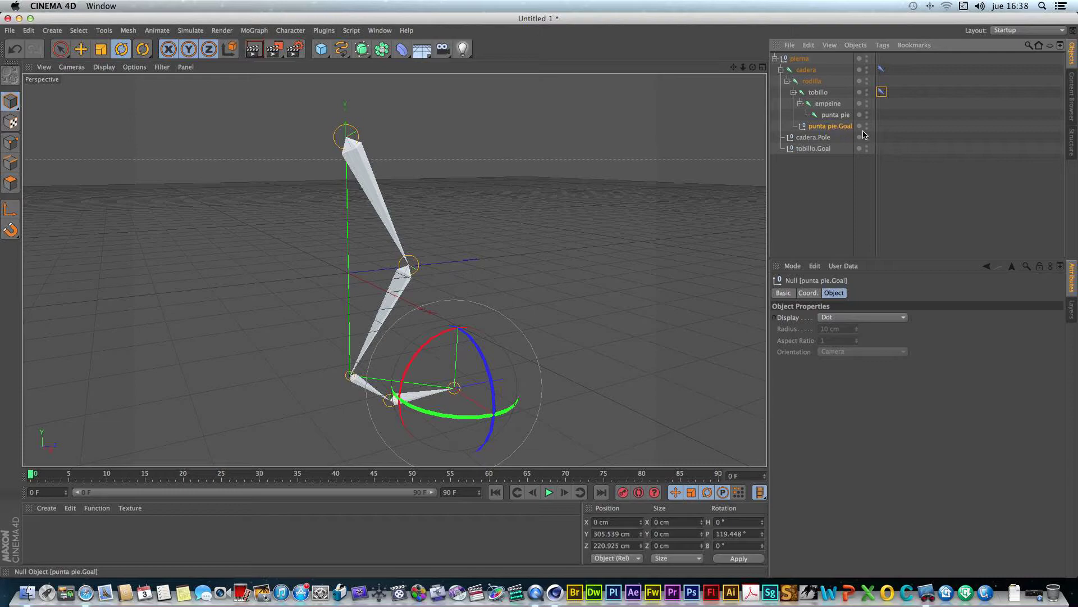
{"action": "left_click", "coordinate": [798, 138]}
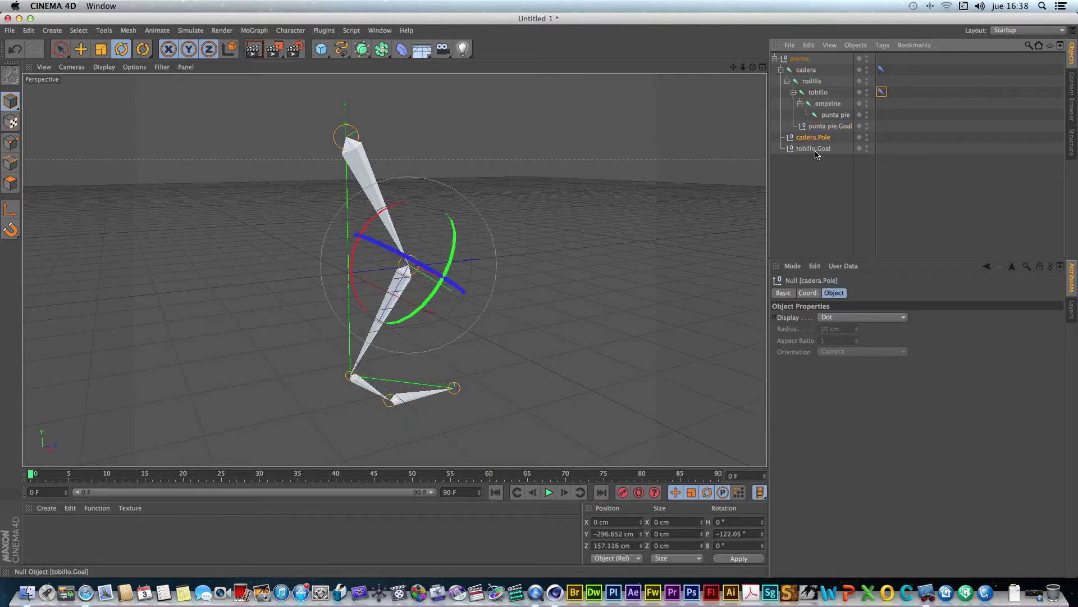
{"action": "left_click_drag", "start_coordinate": [831, 170], "coordinate": [798, 120]}
{"action": "left_click", "coordinate": [830, 164]}
{"action": "left_click_drag", "start_coordinate": [831, 165], "coordinate": [803, 121]}
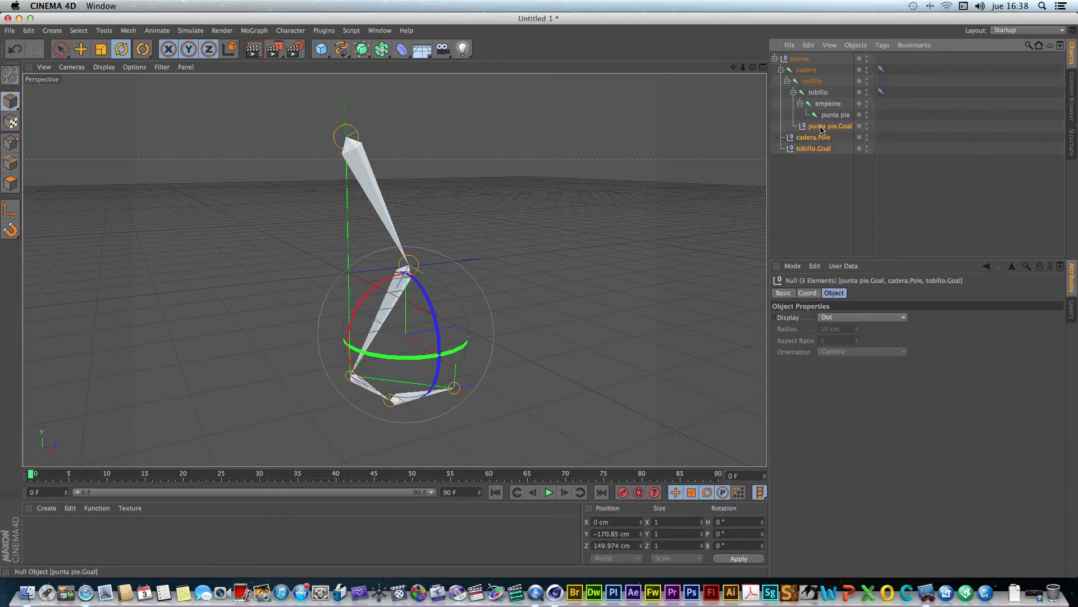
{"action": "left_click_drag", "start_coordinate": [821, 129], "coordinate": [822, 189]}
{"action": "left_click_drag", "start_coordinate": [821, 188], "coordinate": [819, 187]}
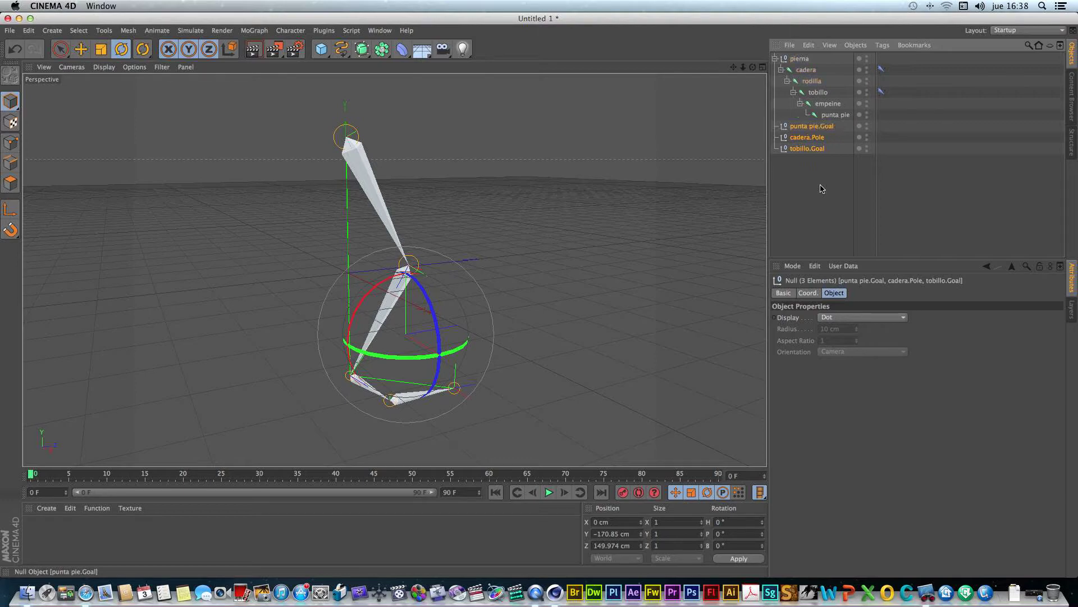
{"action": "left_click", "coordinate": [775, 59]}
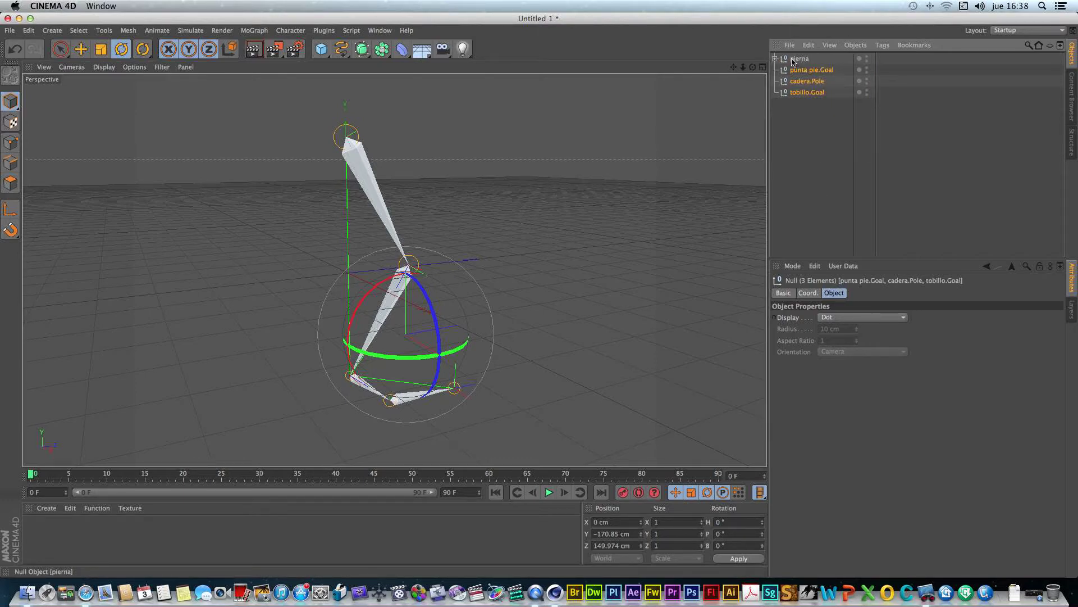
Examine where the punta pie.Goal, cadera.Pole and tobillo.Goal controllers sit on the leg, together and one by one
{"action": "left_click", "coordinate": [796, 72]}
{"action": "left_click", "coordinate": [807, 105]}
{"action": "left_click_drag", "start_coordinate": [823, 106], "coordinate": [796, 70]}
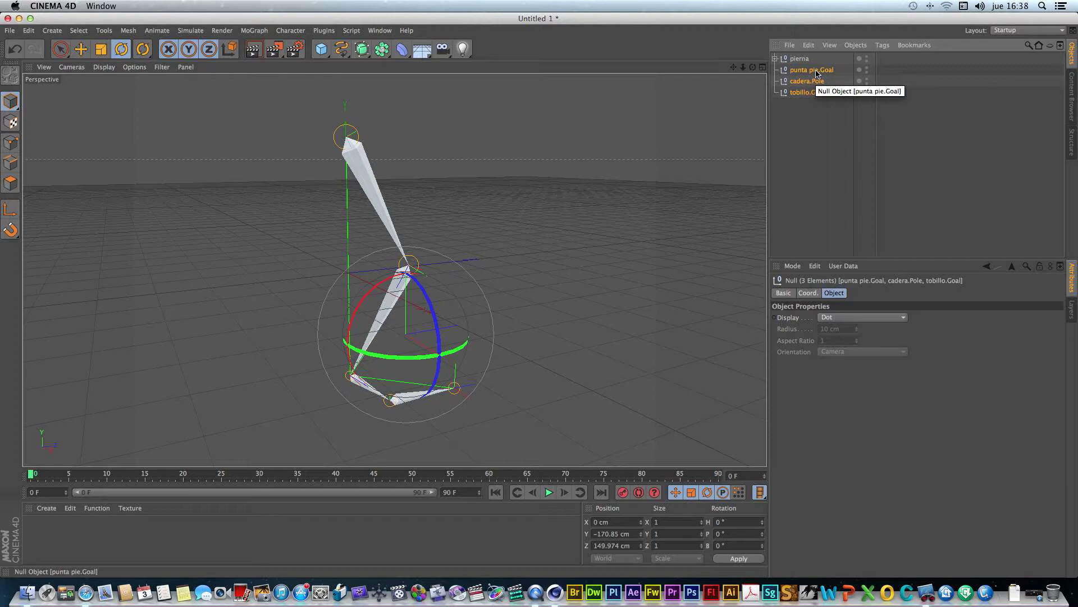
{"action": "mouse_move", "coordinate": [753, 67]}
{"action": "left_mouse_down"}
{"action": "mouse_move", "coordinate": [699, 62]}
{"action": "mouse_move", "coordinate": [745, 71]}
{"action": "mouse_move", "coordinate": [734, 68]}
{"action": "left_mouse_up"}
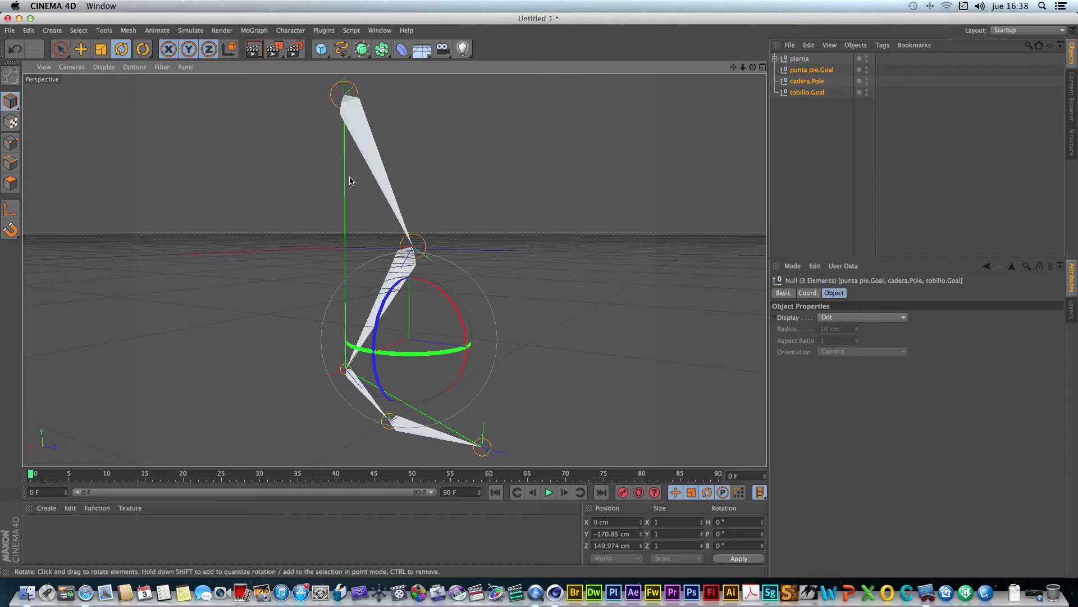
{"action": "left_click", "coordinate": [805, 115]}
{"action": "left_click", "coordinate": [806, 93]}
{"action": "left_click", "coordinate": [795, 80]}
{"action": "left_click", "coordinate": [798, 71]}
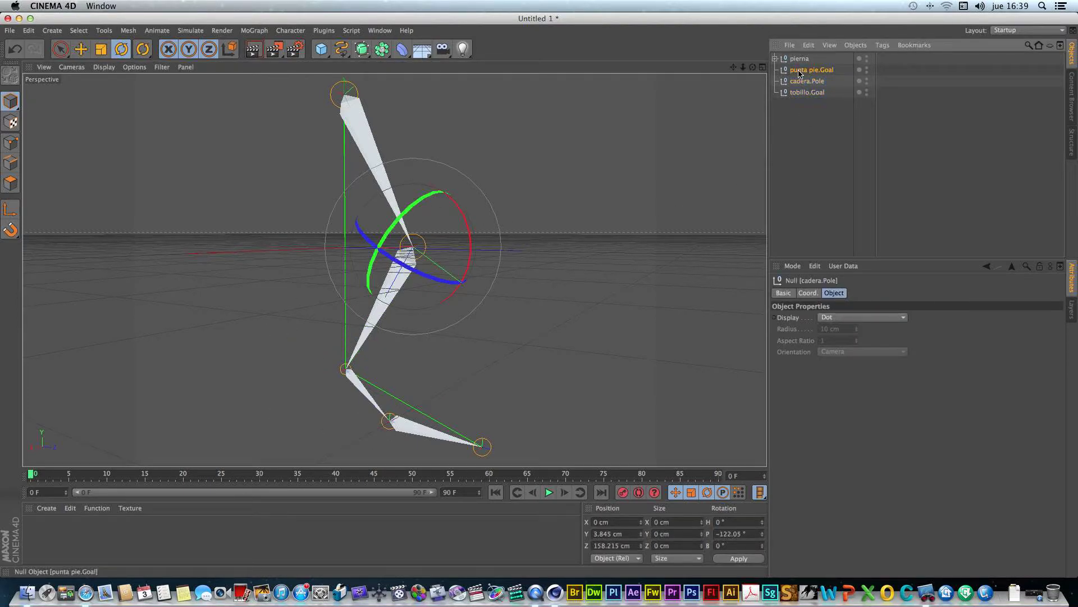
{"action": "left_click", "coordinate": [797, 91]}
{"action": "left_click", "coordinate": [799, 82]}
{"action": "left_click", "coordinate": [801, 72]}
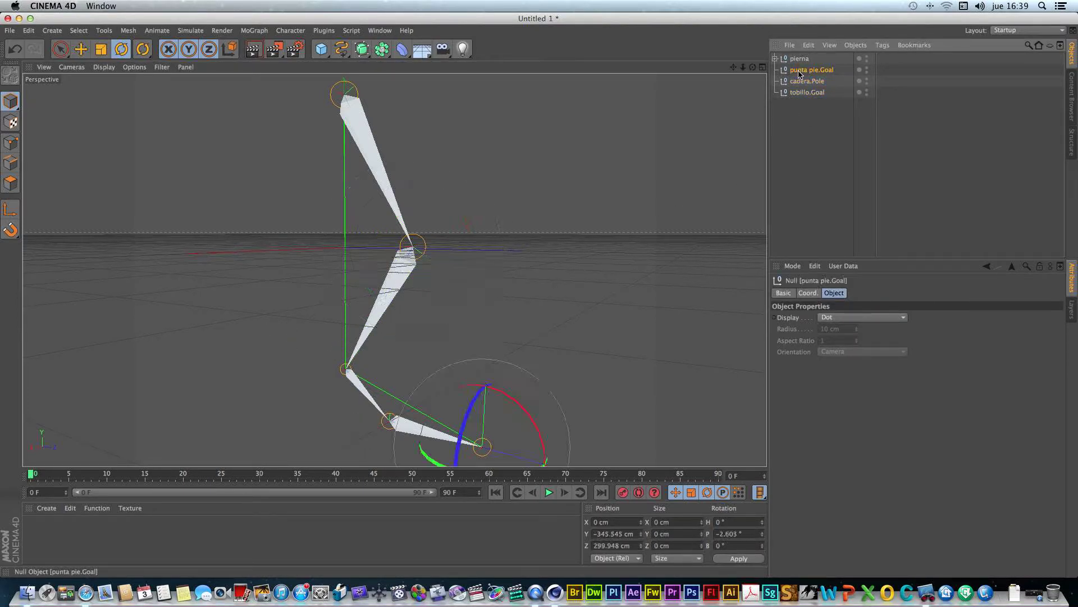
{"action": "left_click", "coordinate": [802, 94]}
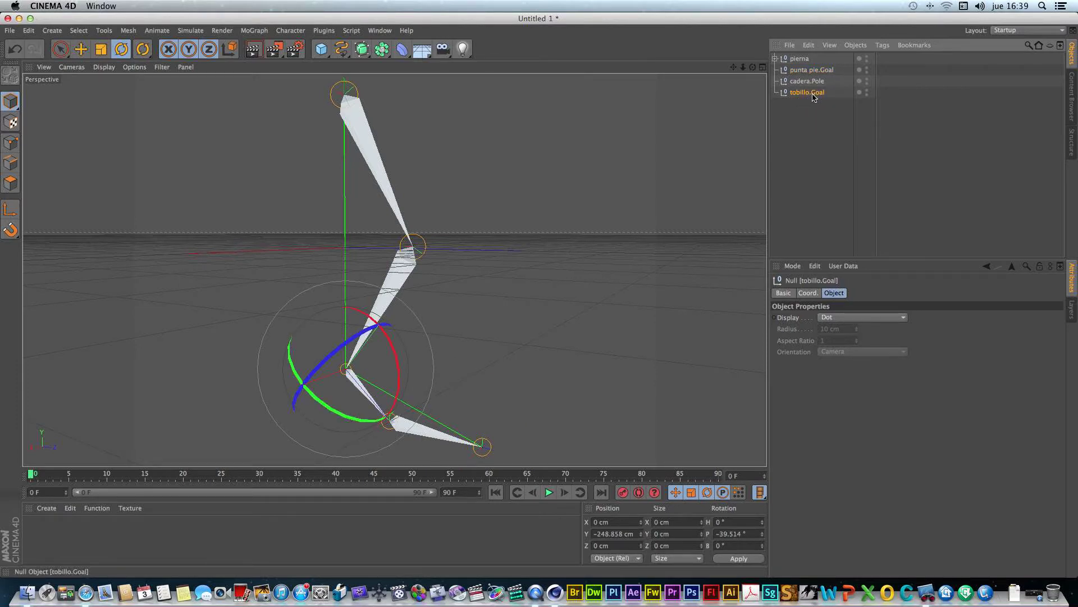
Compare the axis directions of tobillo.Goal, cadera.Pole and punta pie.Goal using the Move tool
{"action": "left_click_drag", "start_coordinate": [753, 67], "coordinate": [2, 90]}
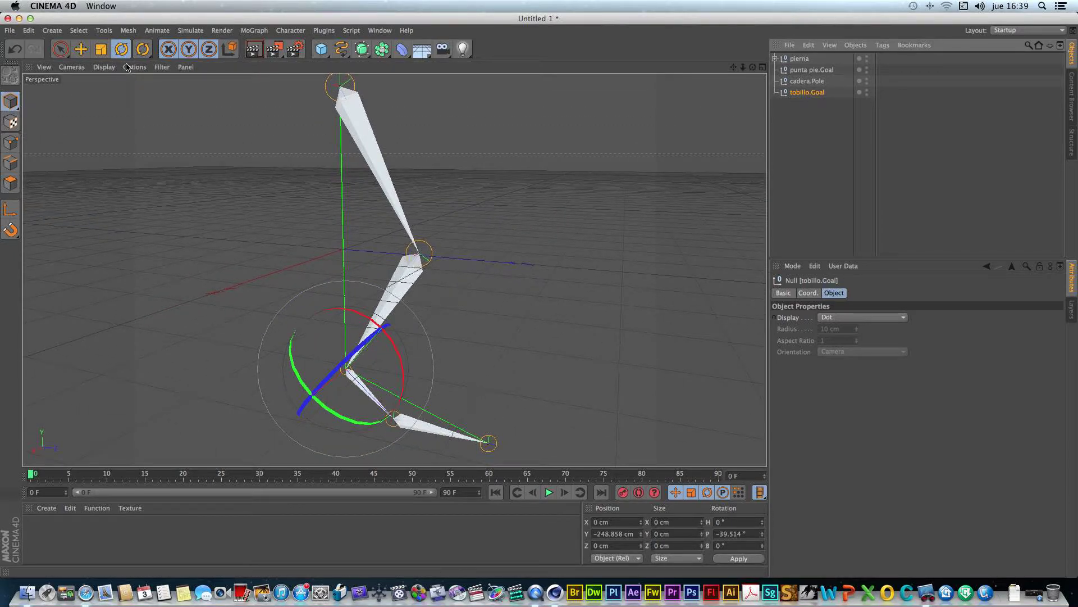
{"action": "mouse_move", "coordinate": [734, 67]}
{"action": "left_mouse_down"}
{"action": "mouse_move", "coordinate": [802, 65]}
{"action": "mouse_move", "coordinate": [738, 50]}
{"action": "left_mouse_up"}
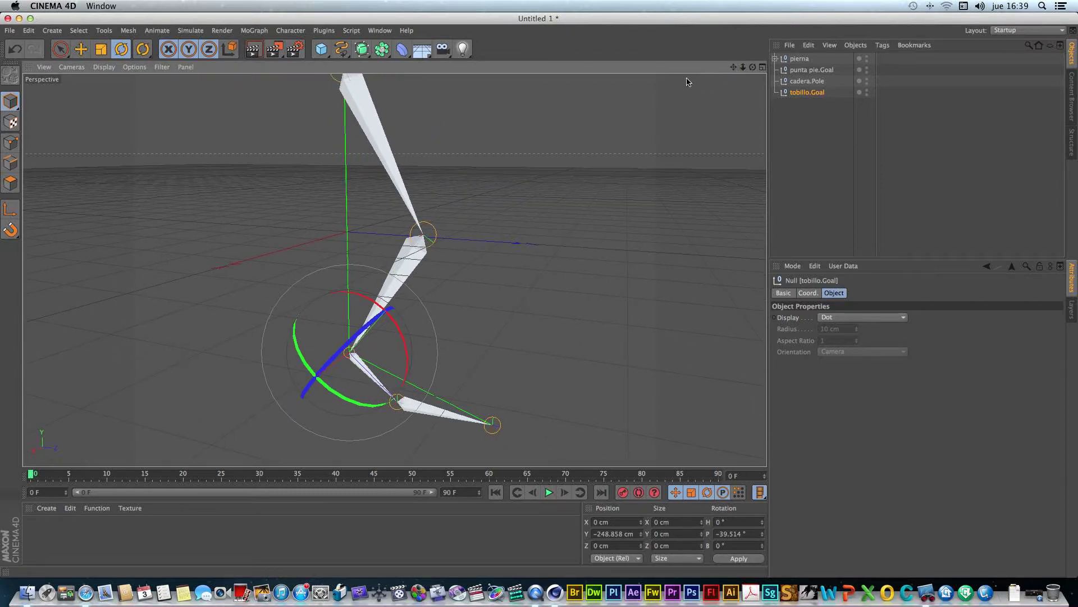
{"action": "left_click", "coordinate": [103, 50]}
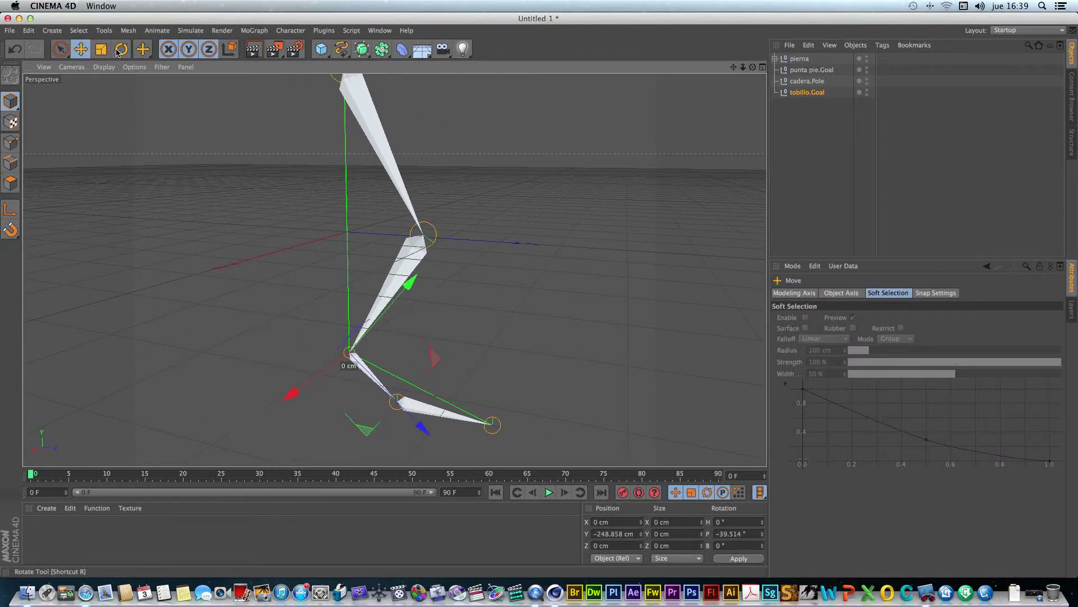
{"action": "left_click", "coordinate": [121, 49]}
{"action": "left_click", "coordinate": [81, 49]}
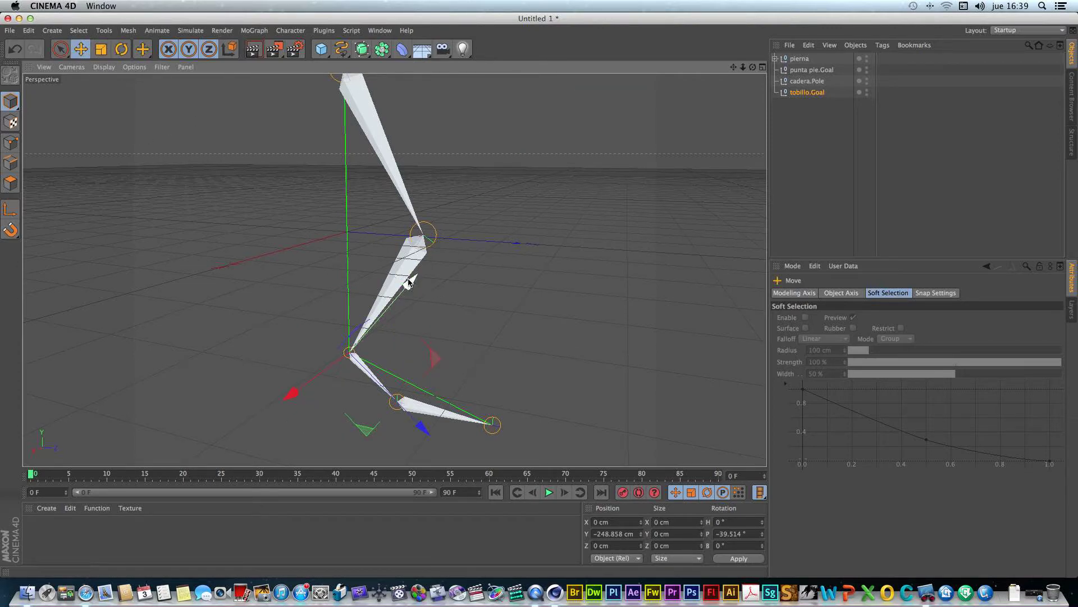
{"action": "left_click", "coordinate": [808, 81]}
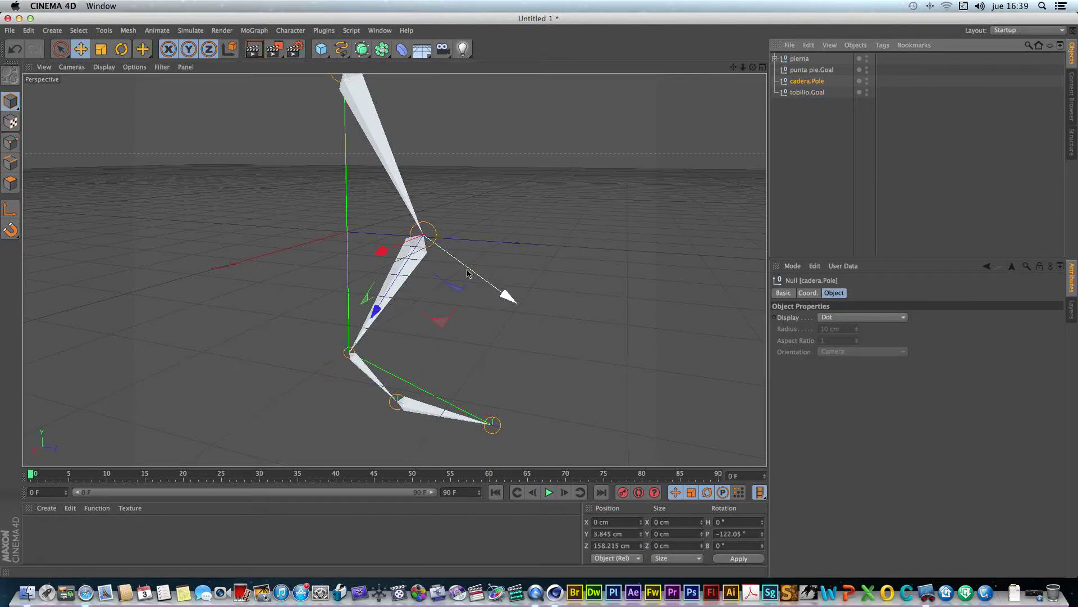
{"action": "left_click", "coordinate": [811, 70]}
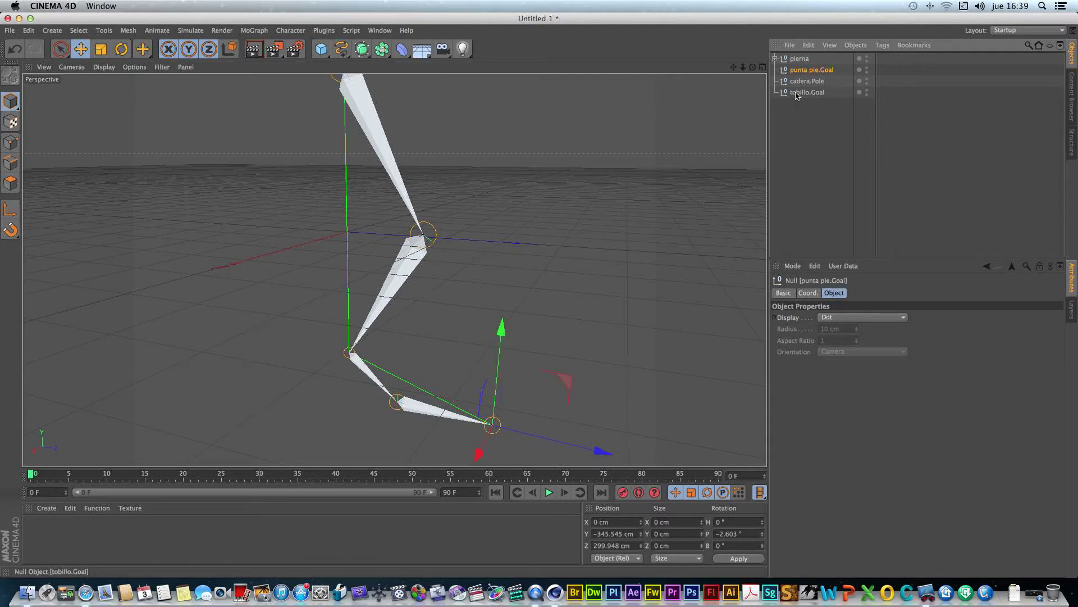
{"action": "left_click_drag", "start_coordinate": [754, 68], "coordinate": [767, 83]}
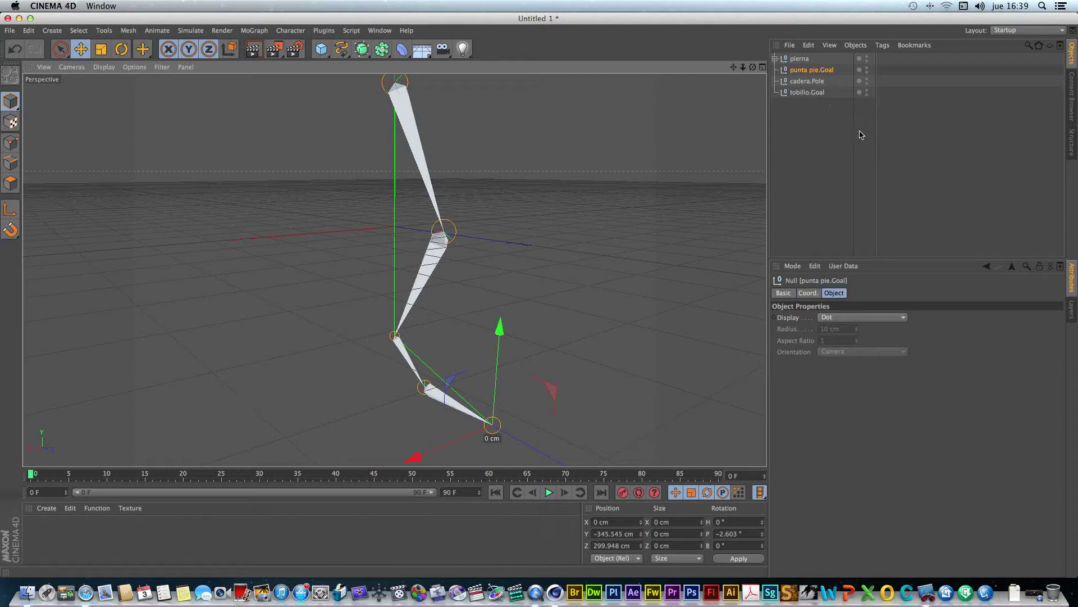
{"action": "left_click_drag", "start_coordinate": [832, 123], "coordinate": [790, 70]}
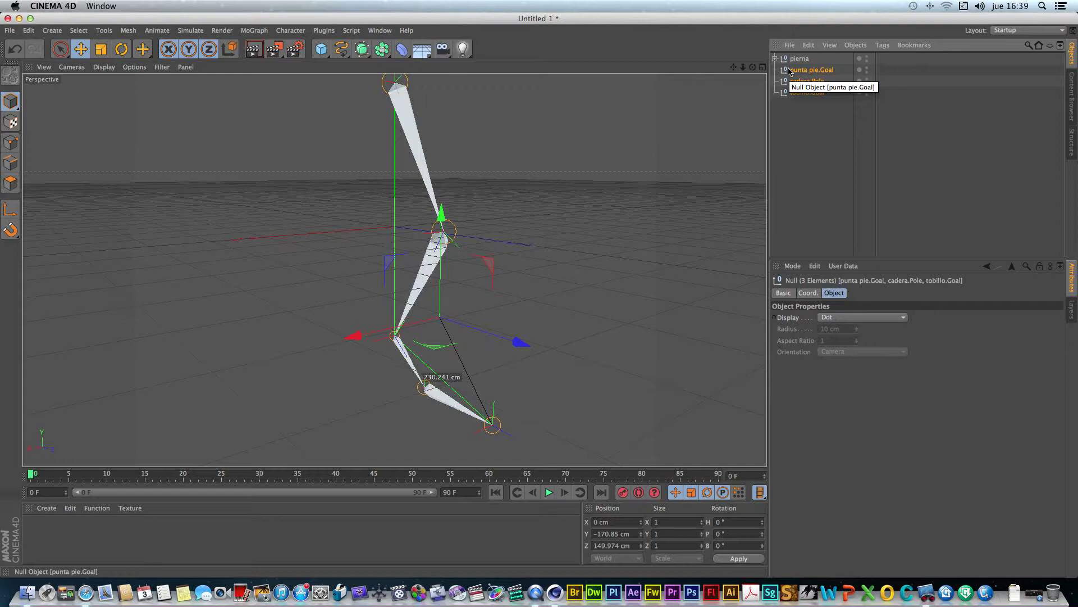
{"action": "left_click", "coordinate": [816, 133]}
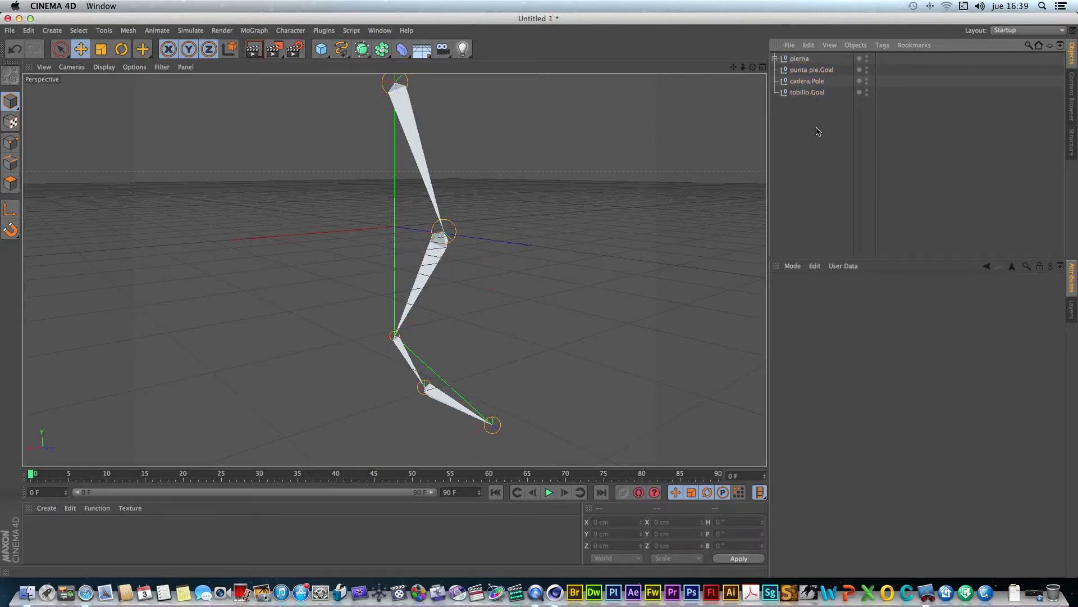
{"action": "left_click", "coordinate": [800, 81]}
{"action": "left_click", "coordinate": [800, 93]}
{"action": "left_click", "coordinate": [805, 73]}
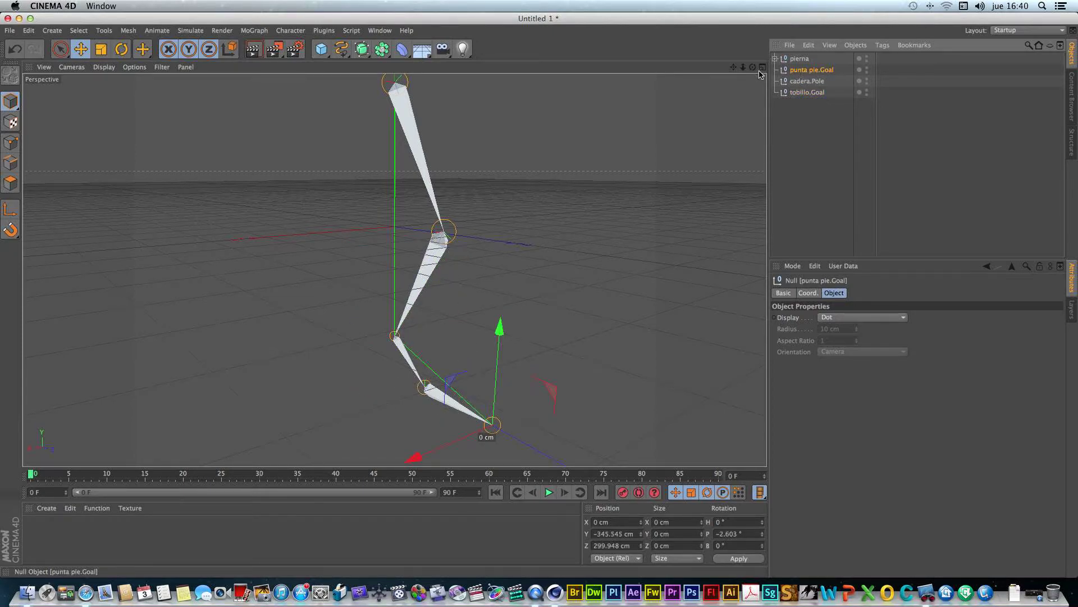
Enable axis modification and set the P rotation of punta pie.Goal to 0°
{"action": "left_click", "coordinate": [11, 214]}
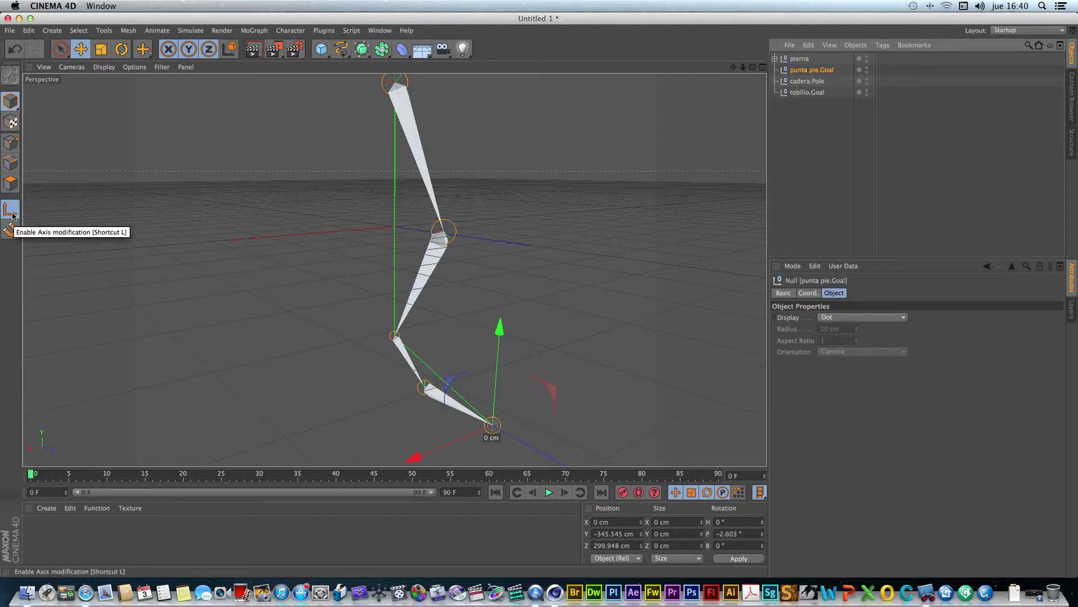
{"action": "left_click", "coordinate": [120, 51]}
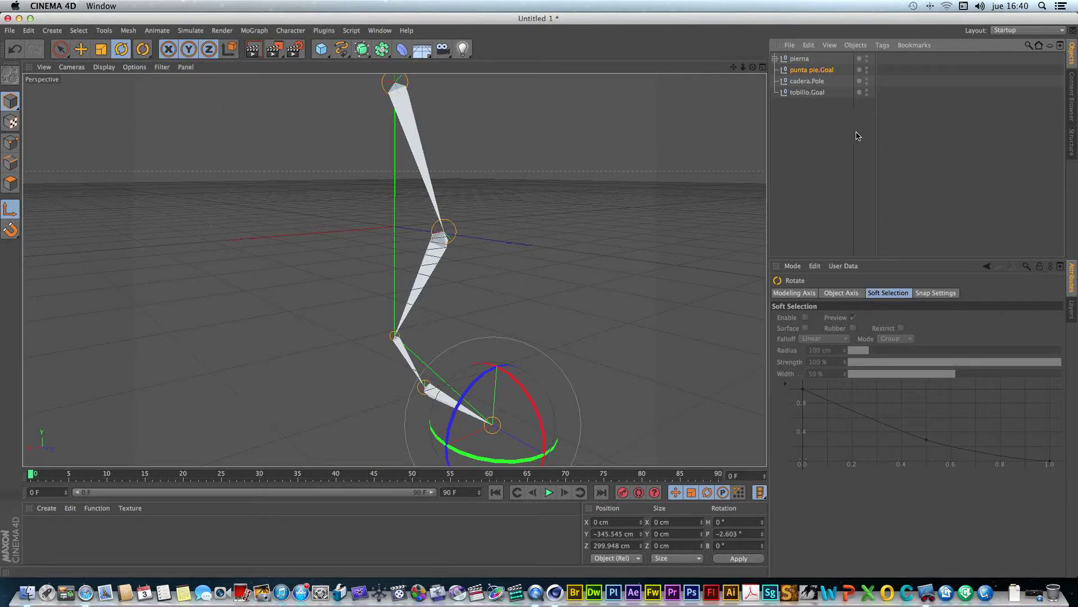
{"action": "left_click", "coordinate": [799, 71]}
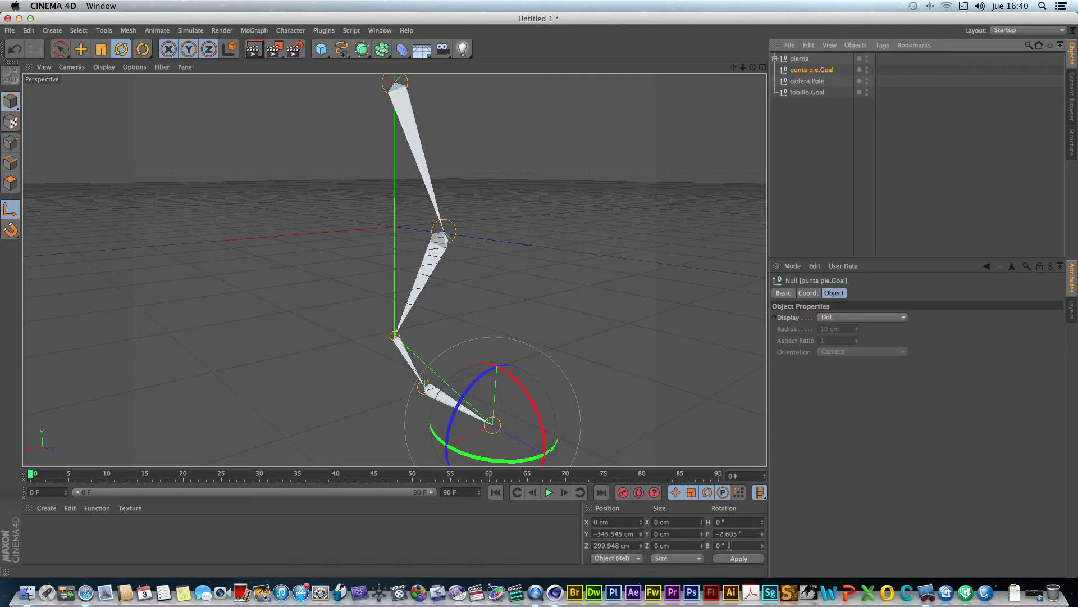
{"action": "left_click_drag", "start_coordinate": [742, 535], "coordinate": [708, 533]}
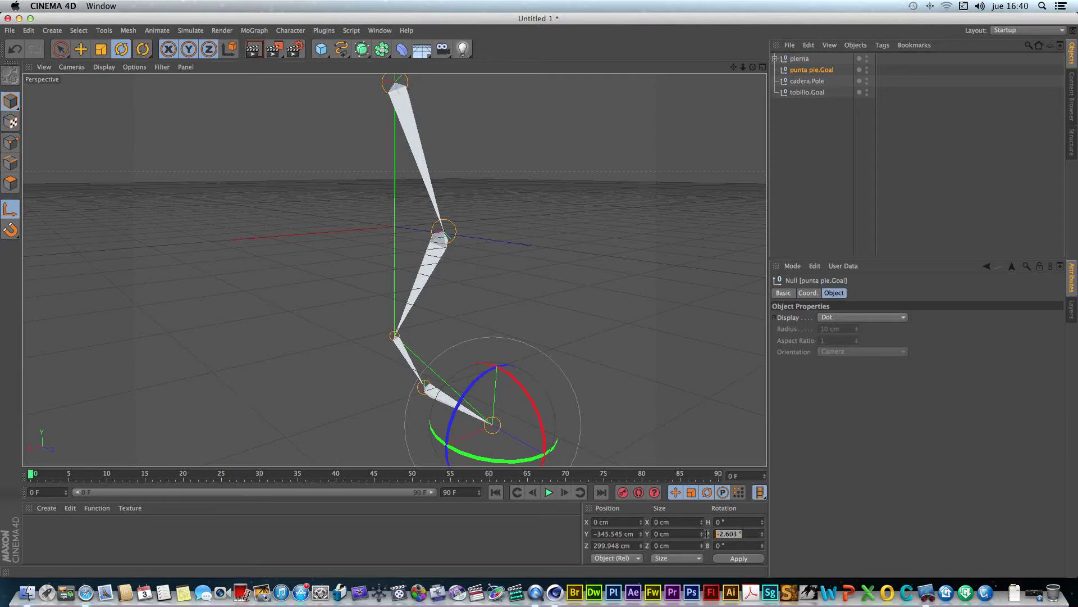
{"action": "type", "text": "0"}
{"action": "left_click", "coordinate": [733, 558]}
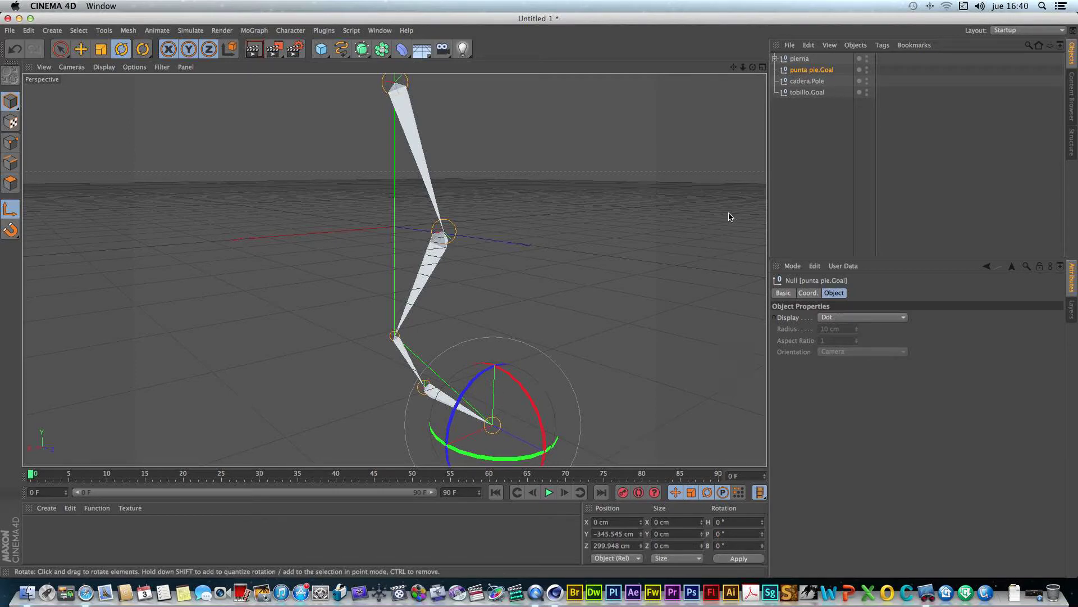
Set the P rotation of the cadera.Pole axis to 0°
{"action": "left_click", "coordinate": [806, 82]}
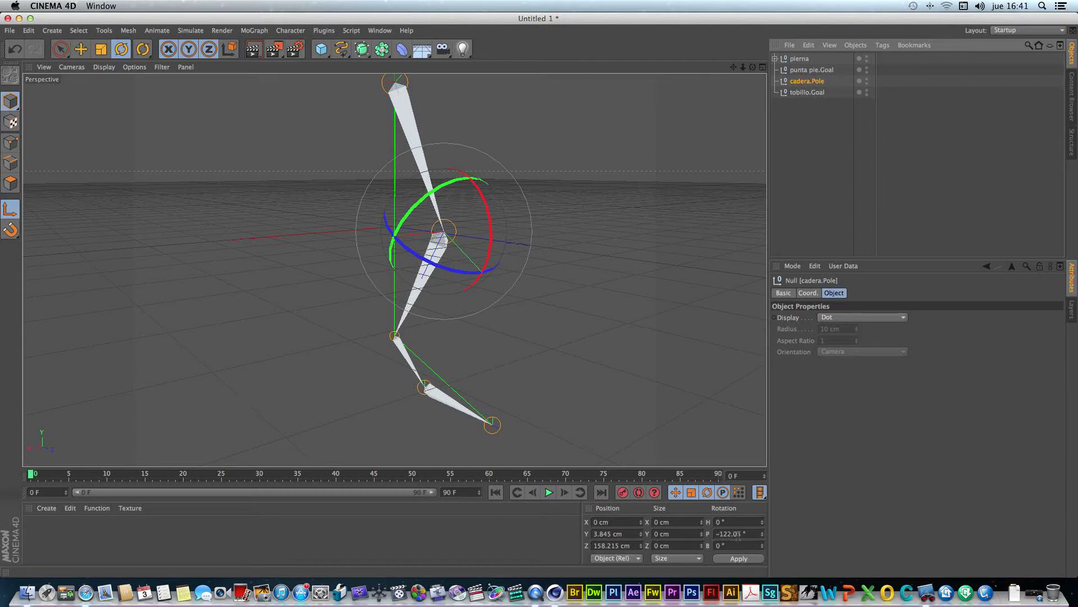
{"action": "left_click_drag", "start_coordinate": [749, 534], "coordinate": [714, 534]}
{"action": "type", "text": "0"}
{"action": "key", "text": "Return"}
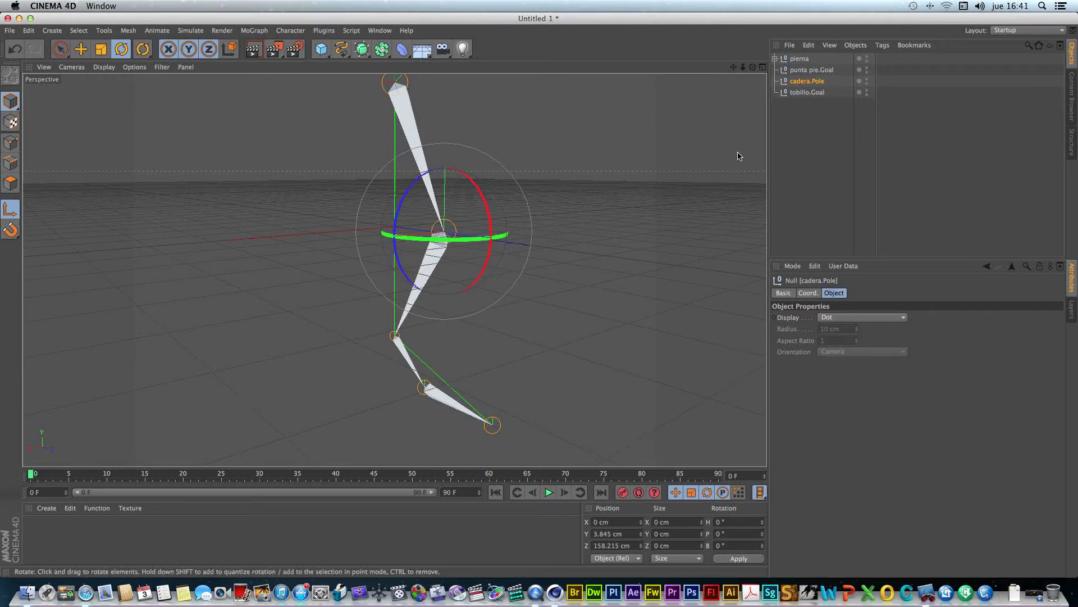
Reset the P rotation of the tobillo.Goal axis to 0° and disable axis modification
{"action": "left_click", "coordinate": [807, 93]}
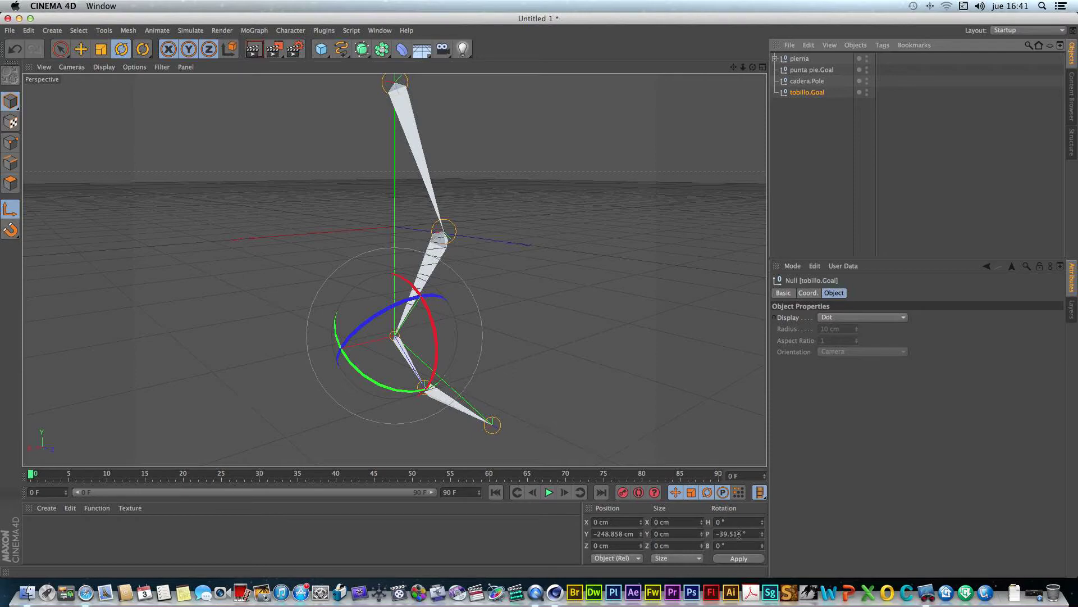
{"action": "left_click_drag", "start_coordinate": [750, 535], "coordinate": [718, 534]}
{"action": "key", "text": "BackSpace"}
{"action": "left_click", "coordinate": [730, 557]}
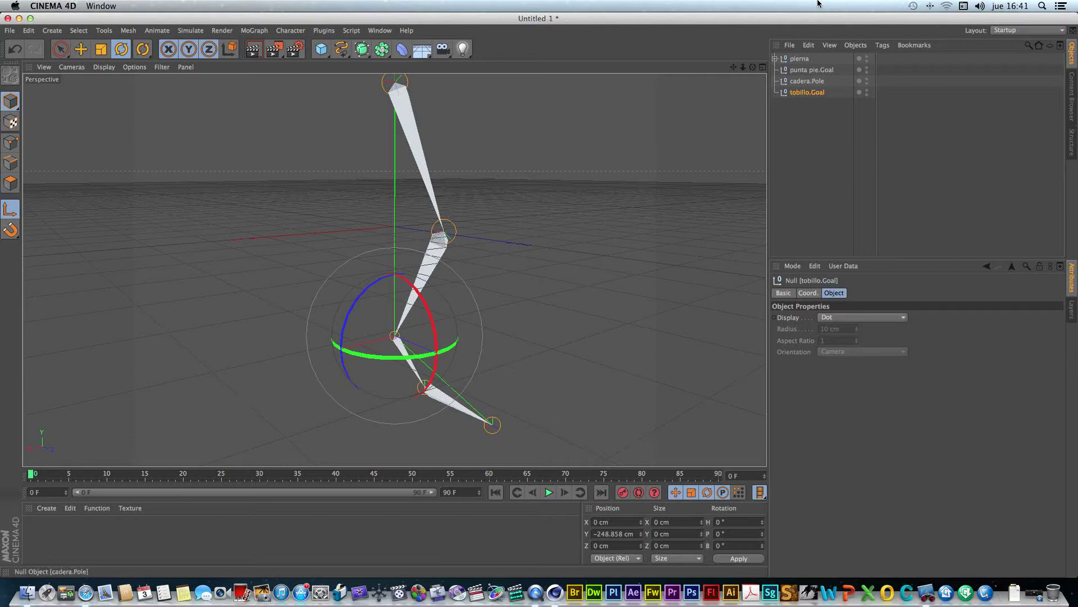
{"action": "left_click", "coordinate": [9, 214]}
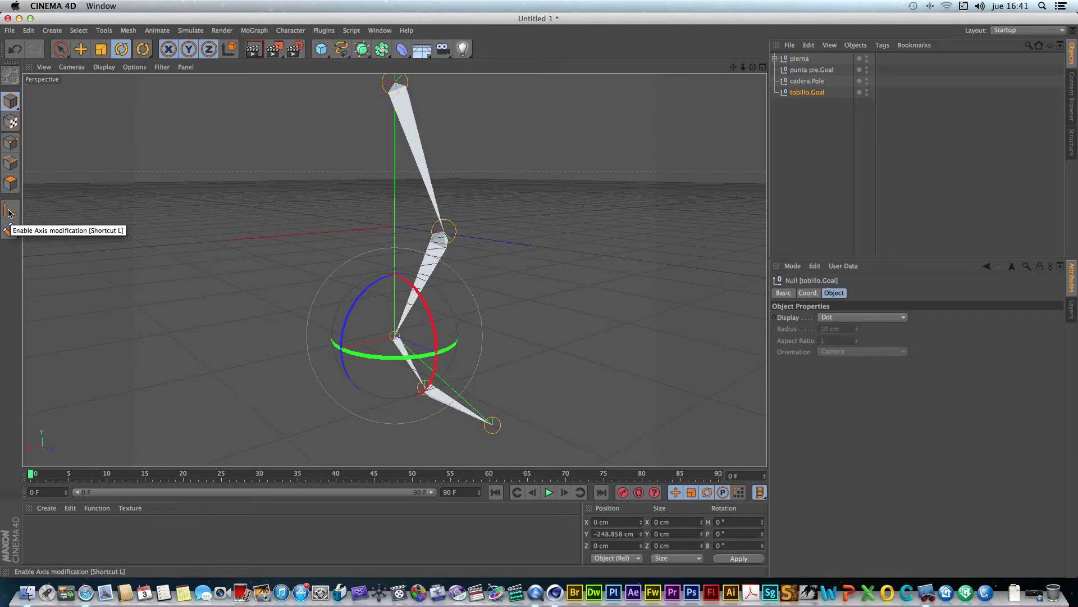
Check the axes of punta pie.Goal, cadera.Pole and tobillo.Goal with the Move tool, leaving cadera.Pole selected
{"action": "mouse_move", "coordinate": [734, 68]}
{"action": "left_mouse_down"}
{"action": "mouse_move", "coordinate": [682, 87]}
{"action": "mouse_move", "coordinate": [837, 58]}
{"action": "mouse_move", "coordinate": [752, 67]}
{"action": "left_mouse_up"}
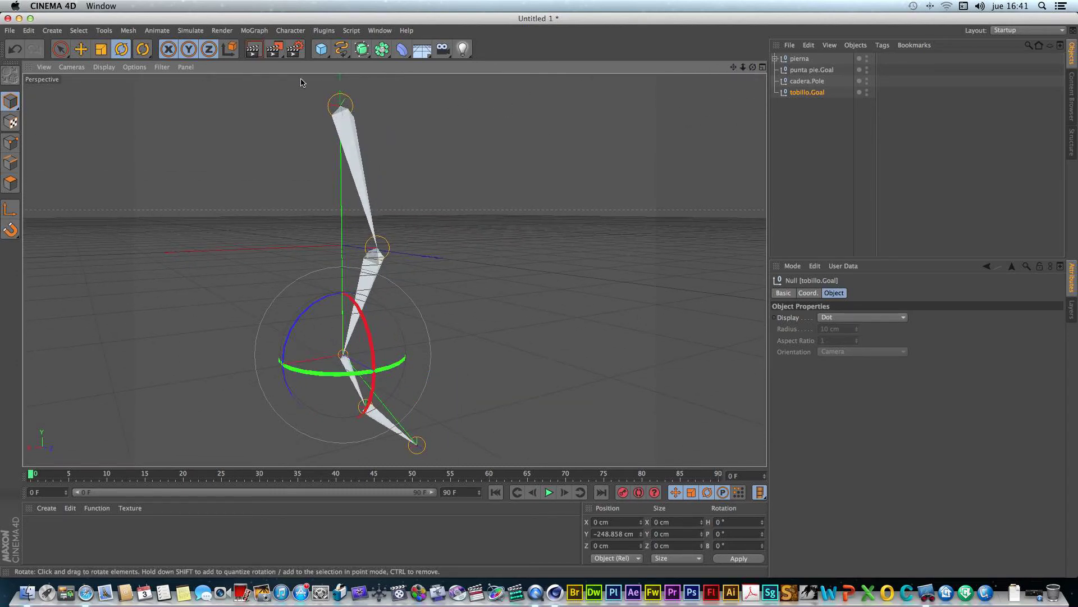
{"action": "left_click", "coordinate": [80, 50]}
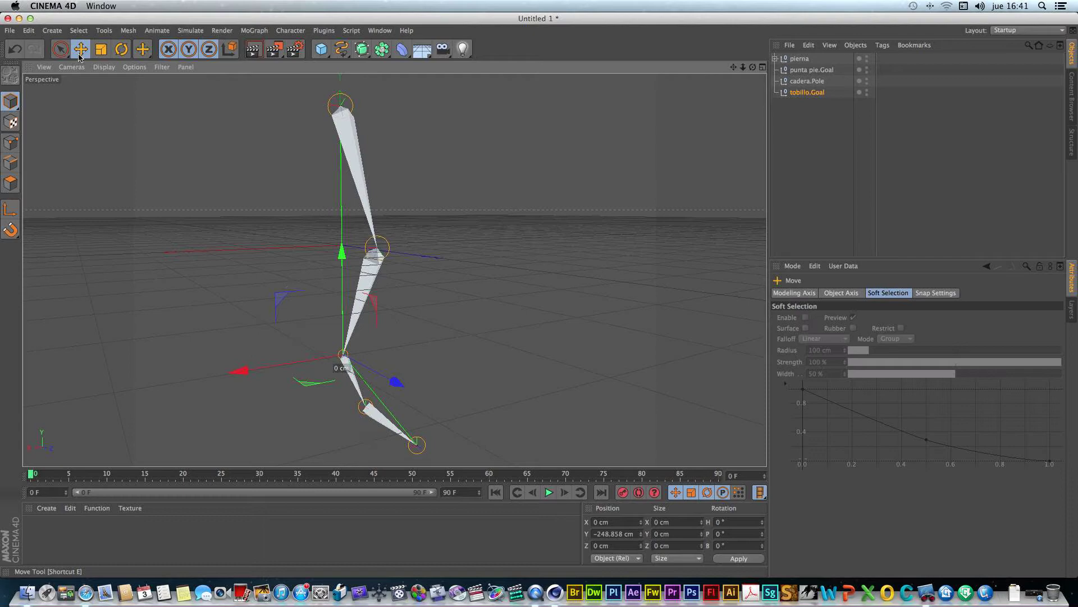
{"action": "left_click_drag", "start_coordinate": [752, 68], "coordinate": [789, 105]}
{"action": "left_click", "coordinate": [809, 70]}
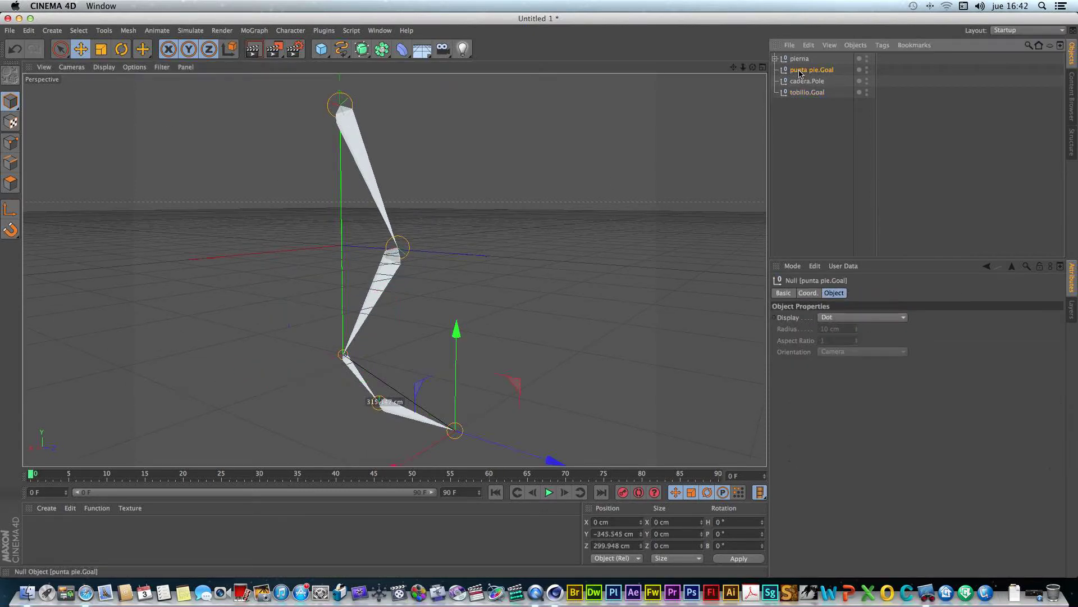
{"action": "left_click", "coordinate": [794, 84]}
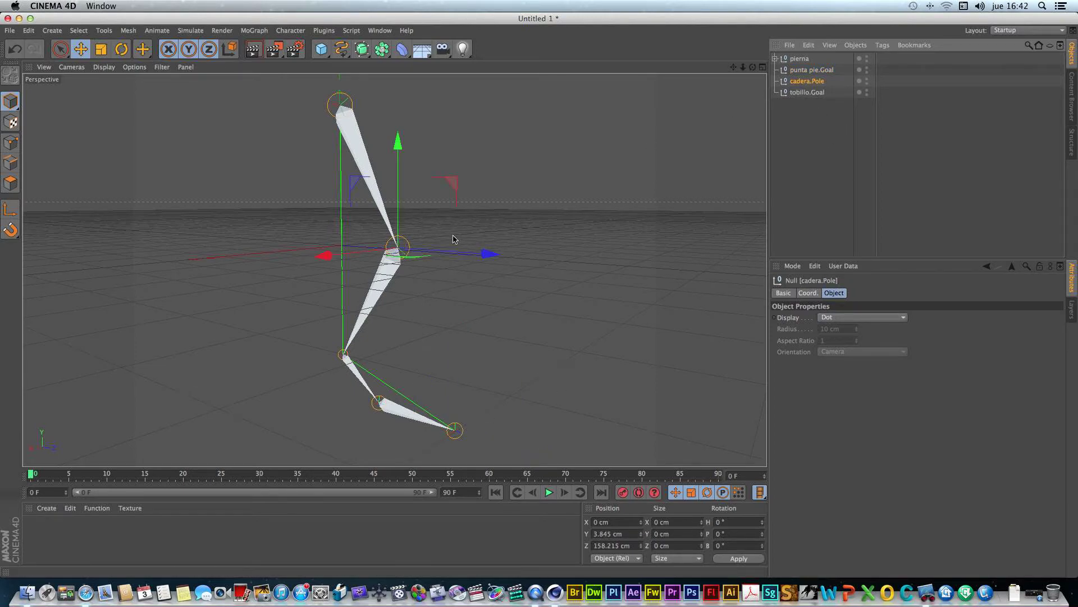
{"action": "left_click", "coordinate": [809, 92]}
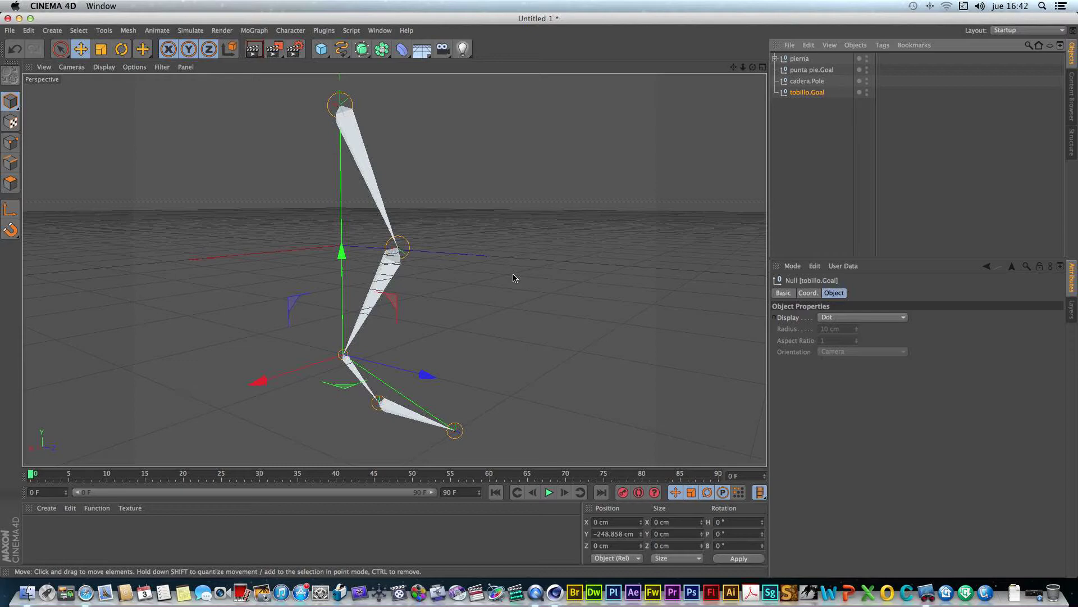
{"action": "left_click", "coordinate": [817, 72]}
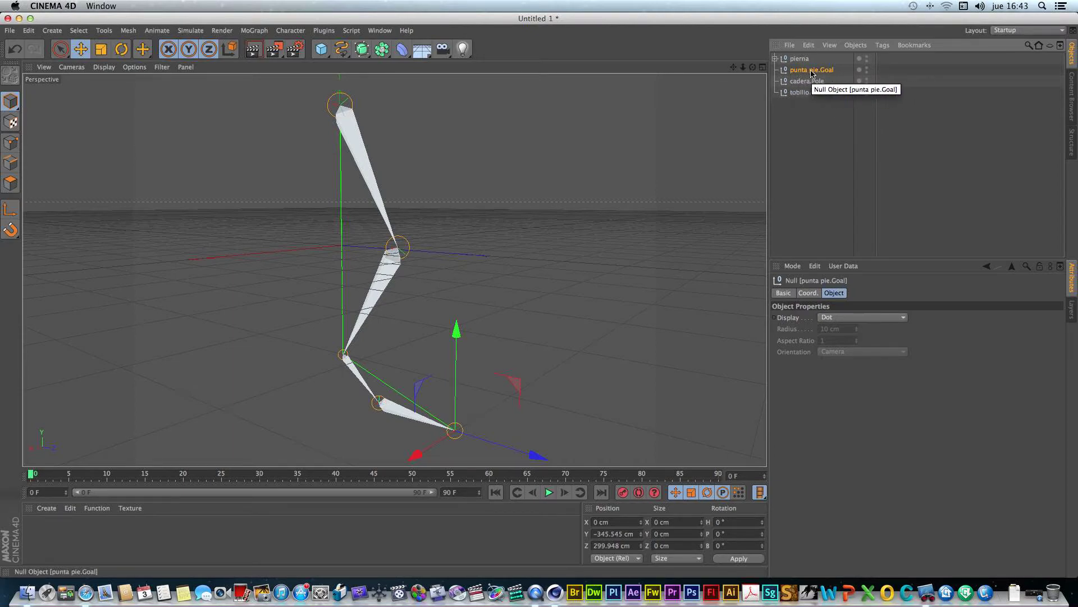
{"action": "left_click_drag", "start_coordinate": [733, 67], "coordinate": [684, 7]}
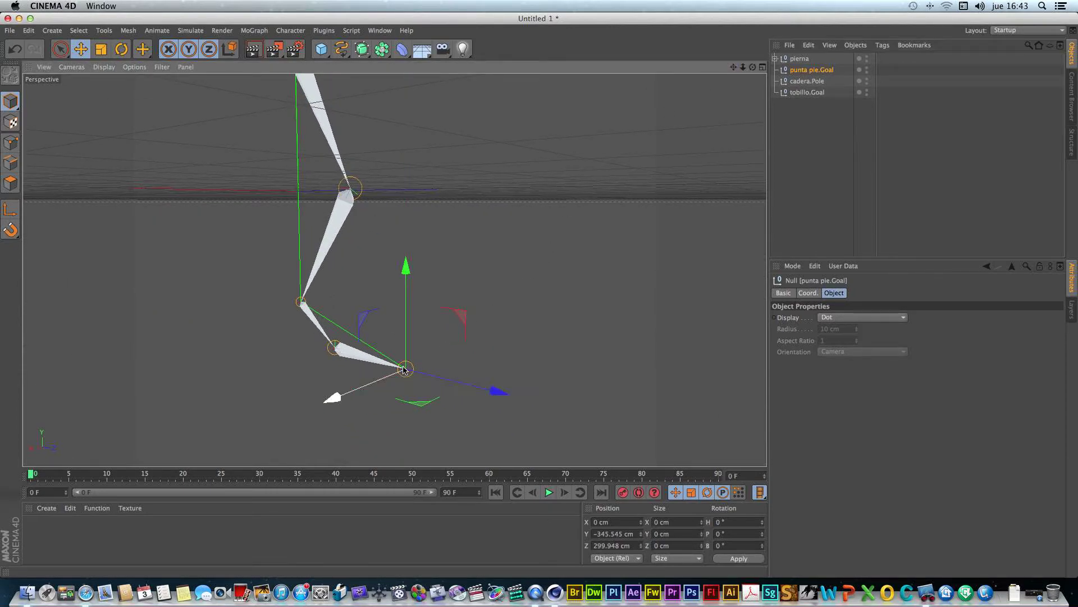
{"action": "left_click", "coordinate": [802, 94]}
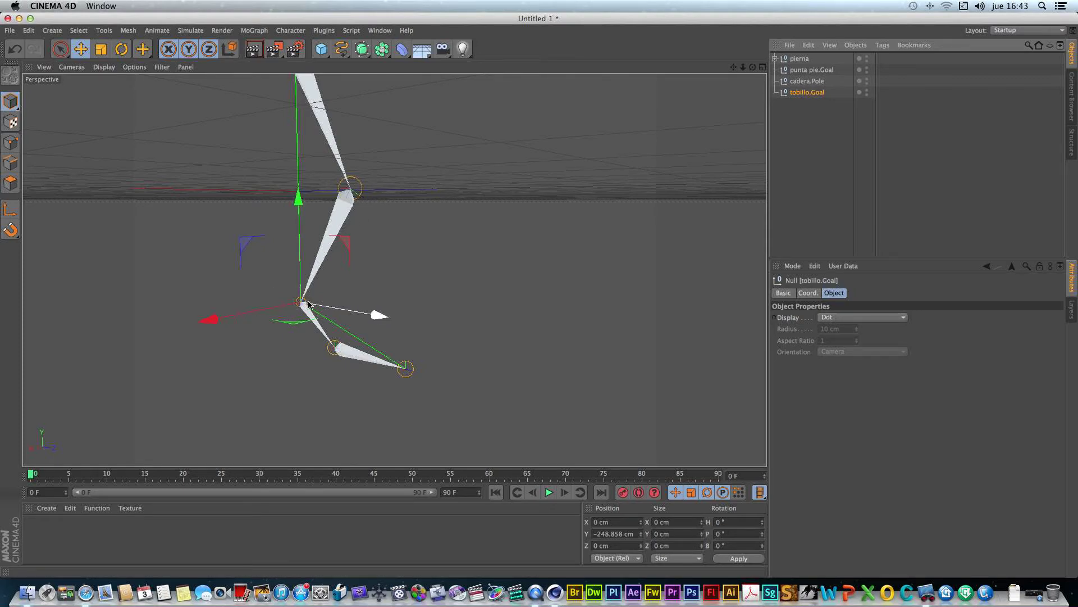
{"action": "left_click", "coordinate": [802, 84]}
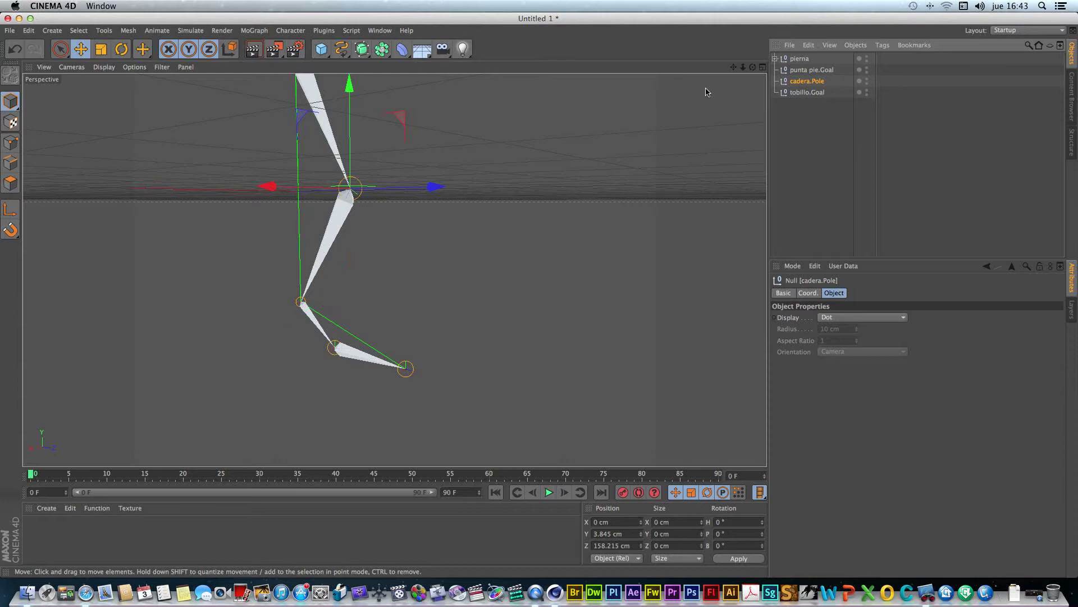
{"action": "left_click_drag", "start_coordinate": [743, 67], "coordinate": [766, 210]}
{"action": "left_click_drag", "start_coordinate": [752, 70], "coordinate": [470, 227]}
{"action": "left_click_drag", "start_coordinate": [753, 67], "coordinate": [659, 110]}
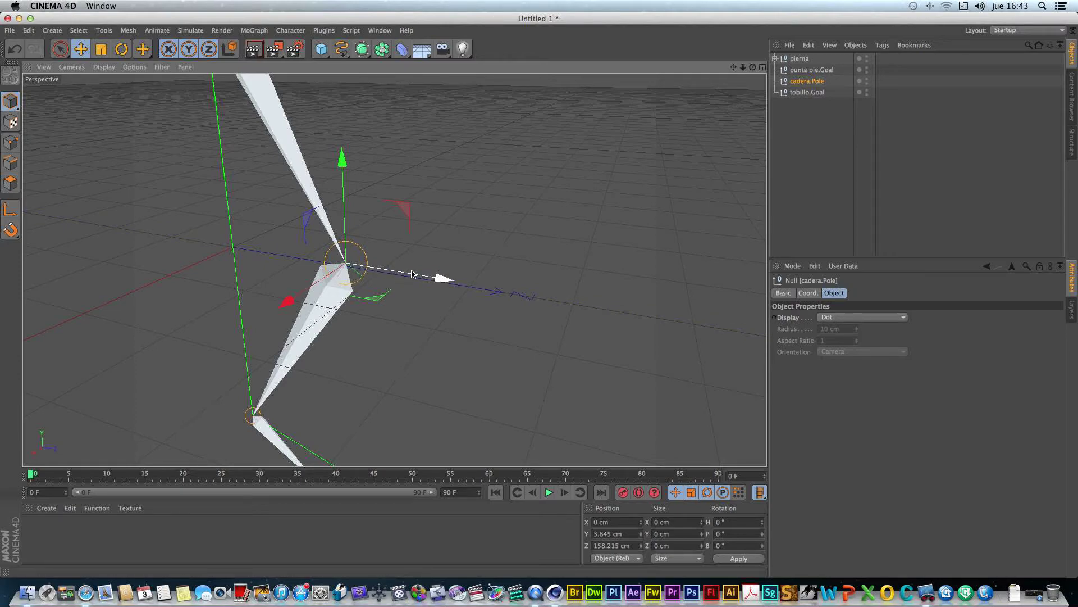
{"action": "left_click", "coordinate": [77, 54]}
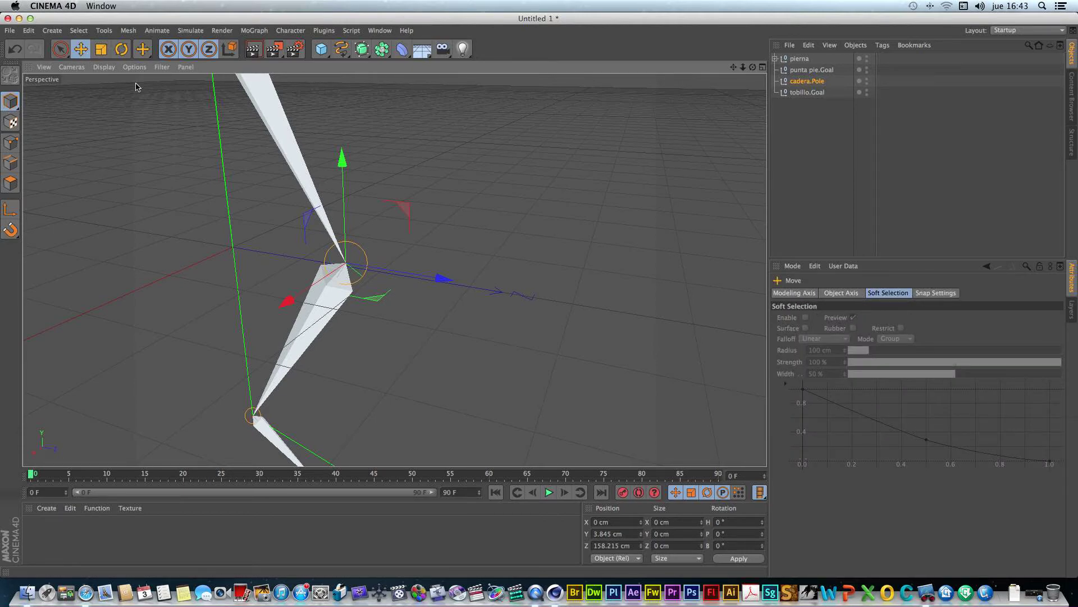
{"action": "left_click_drag", "start_coordinate": [443, 280], "coordinate": [604, 289]}
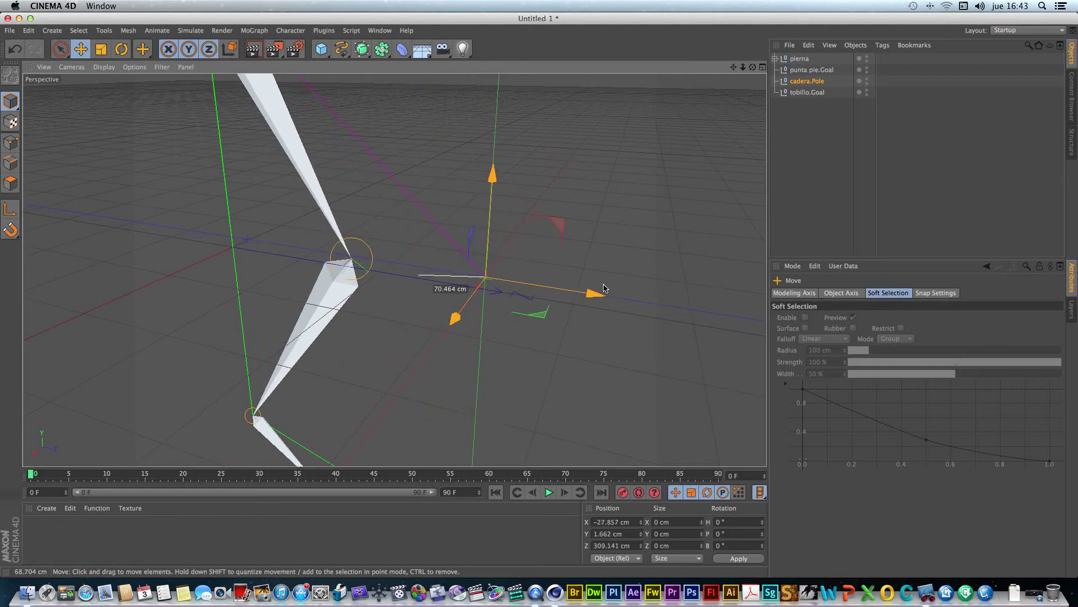
{"action": "left_click", "coordinate": [15, 48]}
{"action": "left_click", "coordinate": [15, 49]}
Move cadera.Pole along its Z axis to about Z 355 cm, in front of the knee
{"action": "left_click_drag", "start_coordinate": [442, 279], "coordinate": [571, 296]}
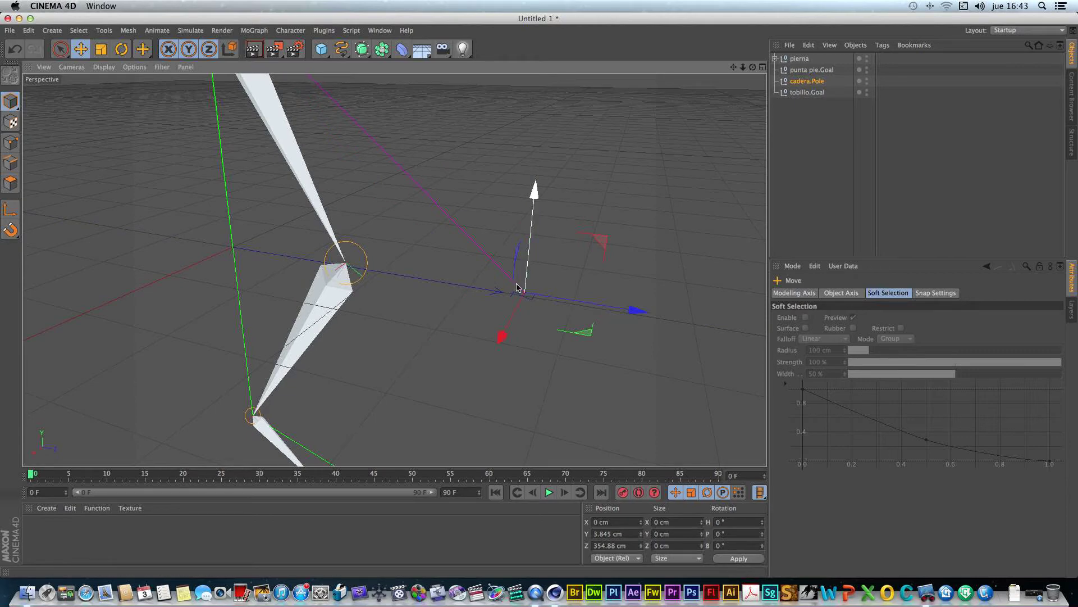
{"action": "left_click_drag", "start_coordinate": [734, 67], "coordinate": [429, 374]}
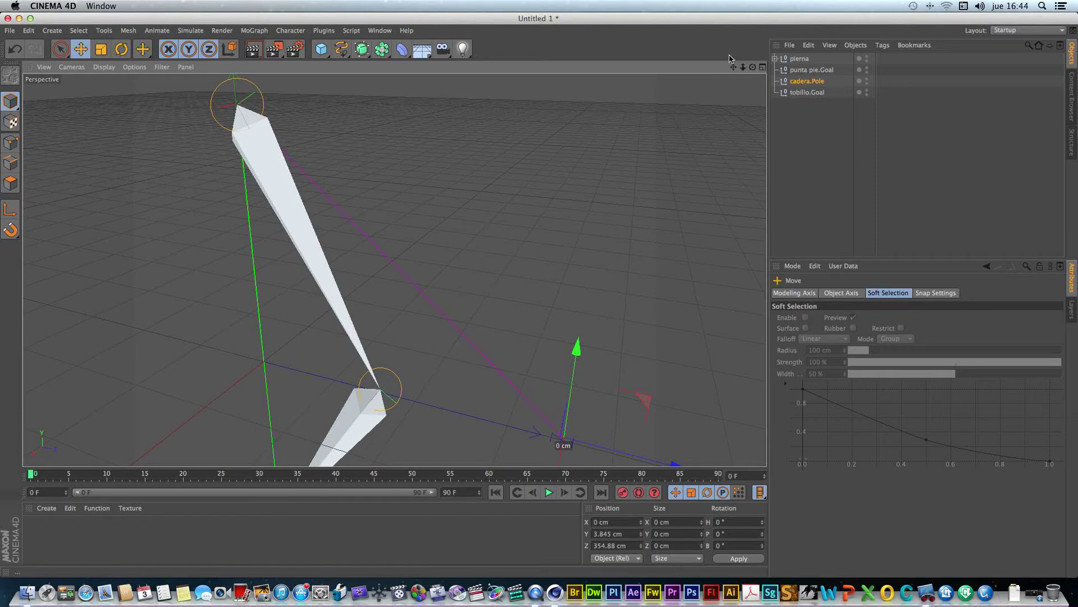
{"action": "left_click_drag", "start_coordinate": [744, 68], "coordinate": [506, 309]}
{"action": "left_click_drag", "start_coordinate": [420, 331], "coordinate": [561, 306]}
{"action": "left_click", "coordinate": [14, 49]}
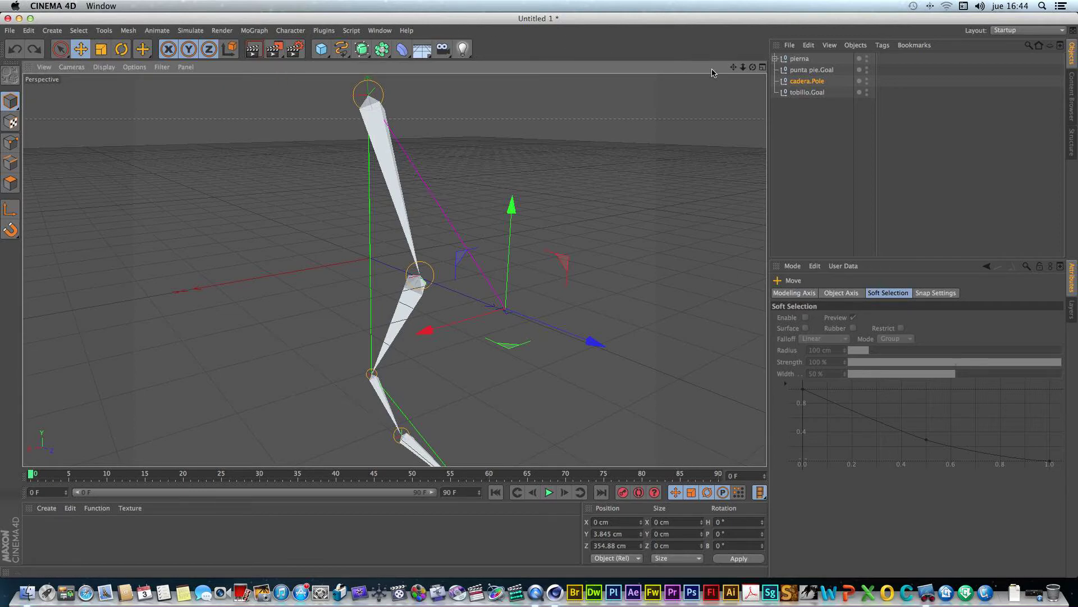
Test the knee bend by moving cadera.Pole along Z behind the leg and back in front of the knee, to about Z 342 cm
{"action": "left_click_drag", "start_coordinate": [753, 67], "coordinate": [808, 66]}
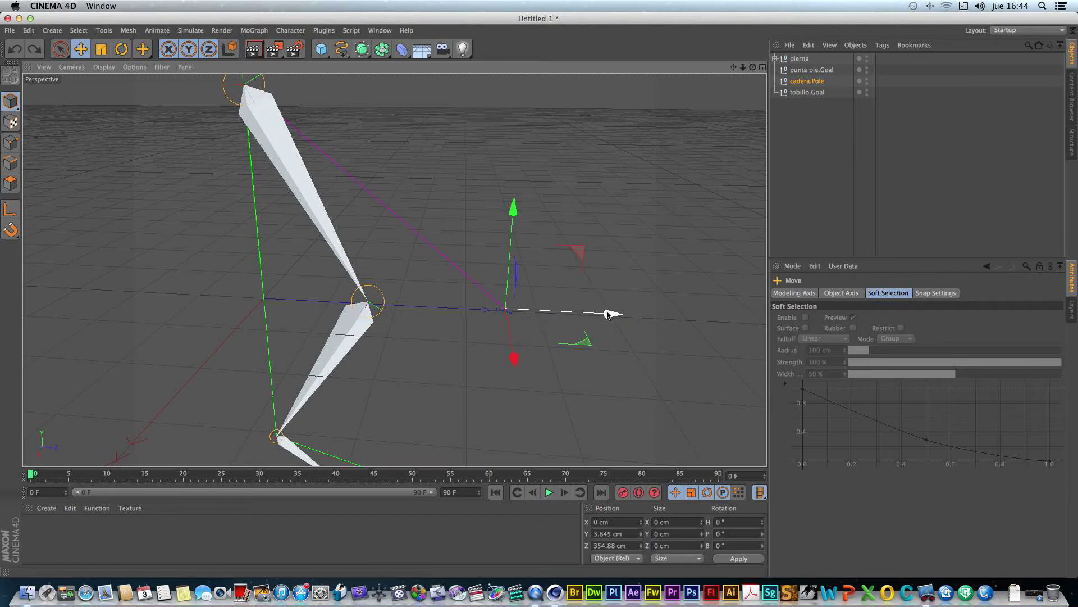
{"action": "left_click_drag", "start_coordinate": [612, 313], "coordinate": [224, 299]}
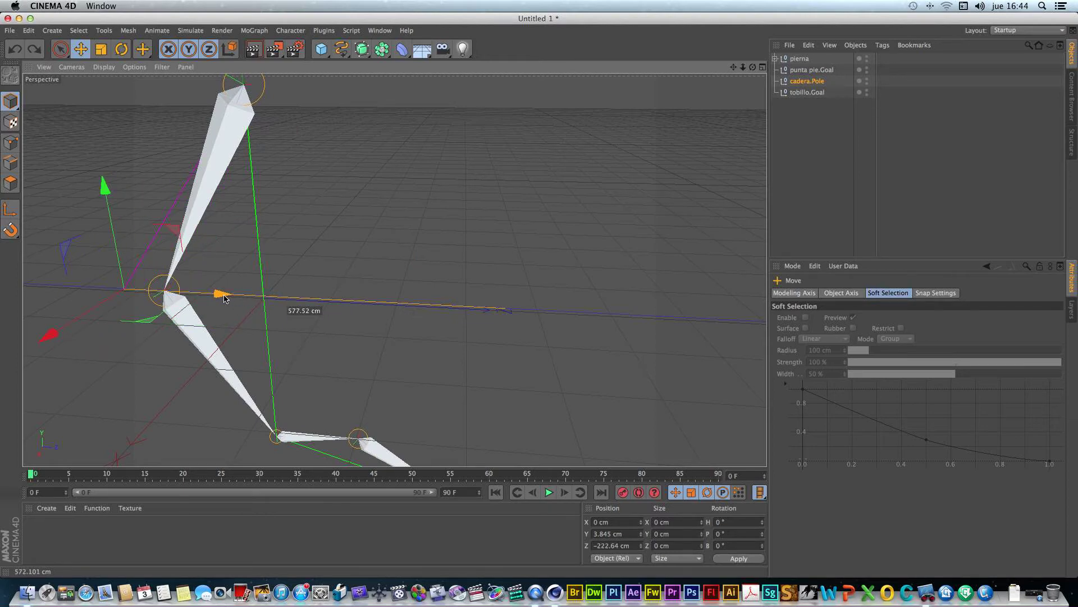
{"action": "left_click_drag", "start_coordinate": [223, 297], "coordinate": [604, 344]}
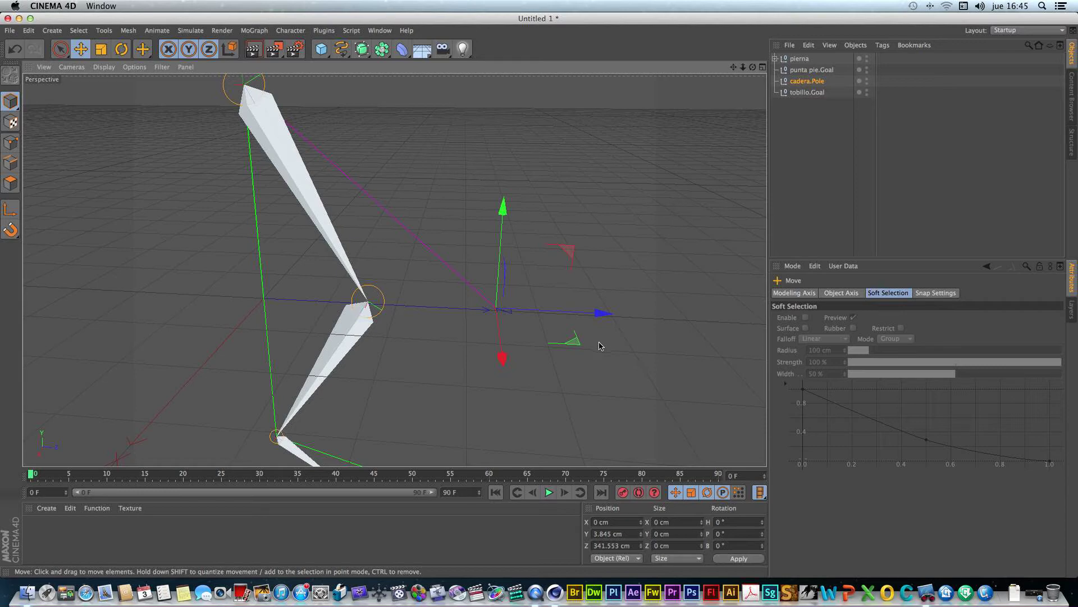
Set the Pole Vector display of the cadera joint's IK tag to Joint
{"action": "left_click", "coordinate": [775, 58]}
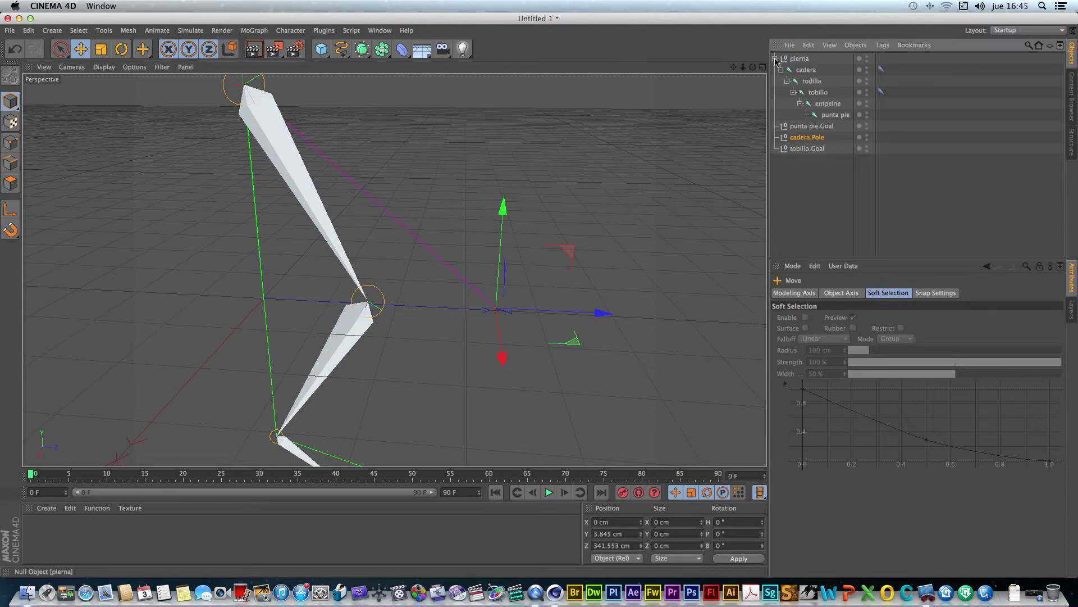
{"action": "left_click", "coordinate": [881, 69]}
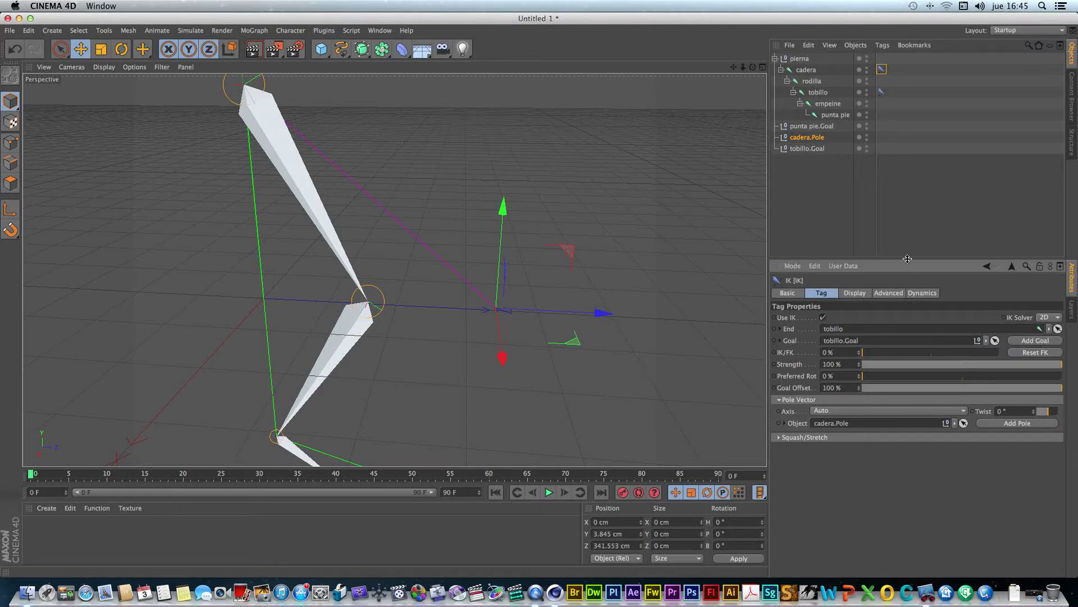
{"action": "left_click_drag", "start_coordinate": [909, 259], "coordinate": [907, 199]}
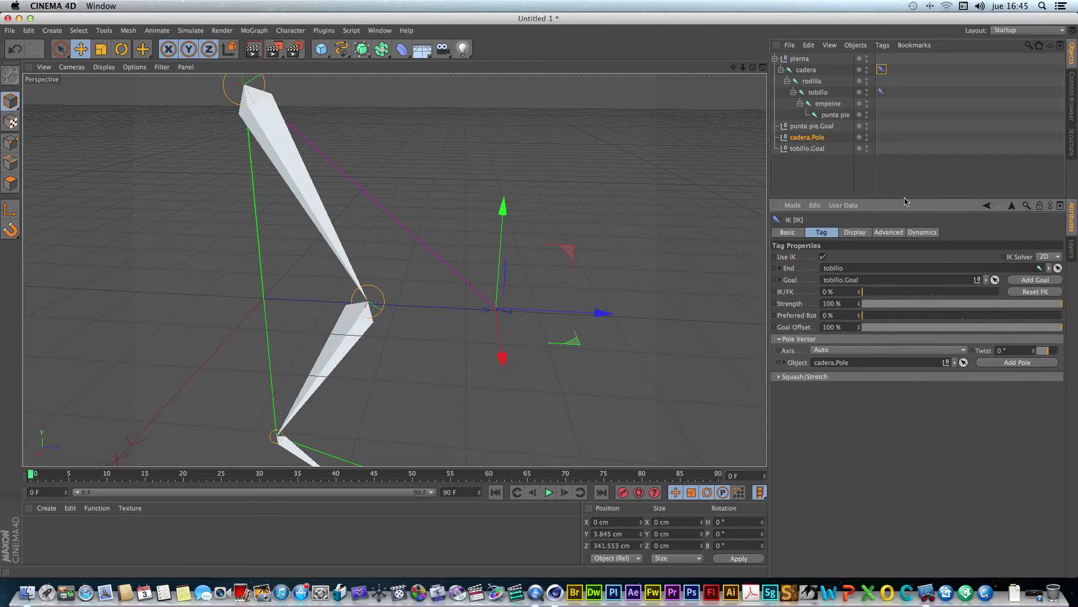
{"action": "left_click", "coordinate": [864, 234]}
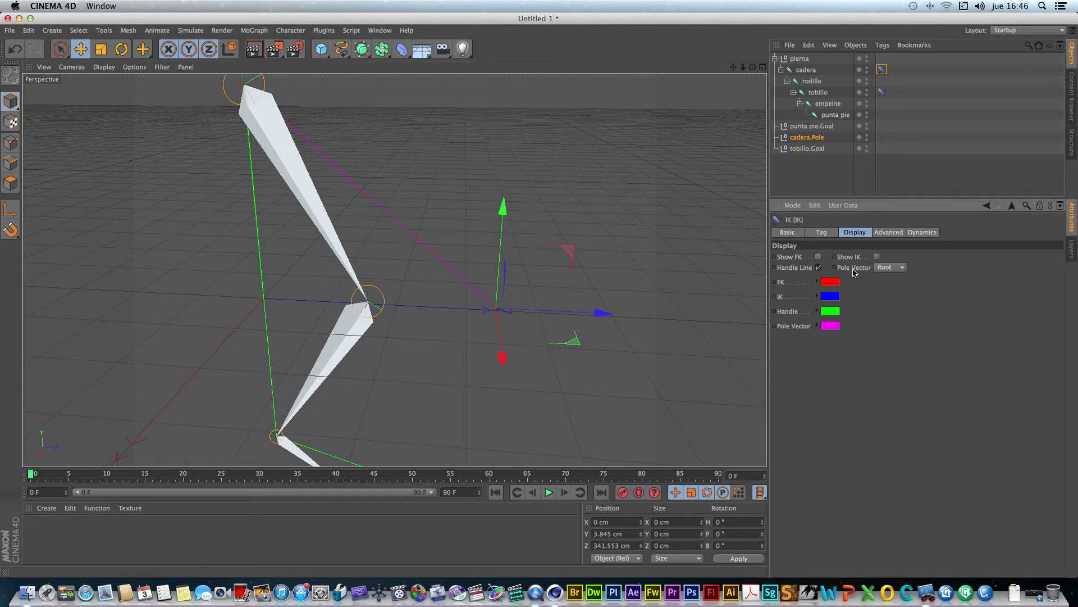
{"action": "left_click", "coordinate": [885, 269]}
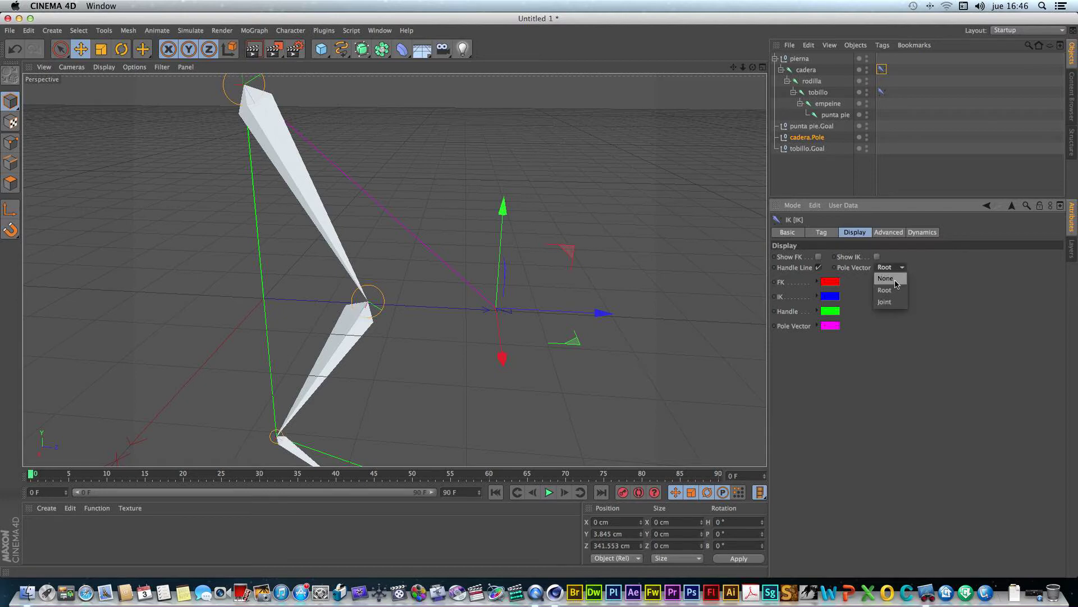
{"action": "left_click", "coordinate": [897, 302]}
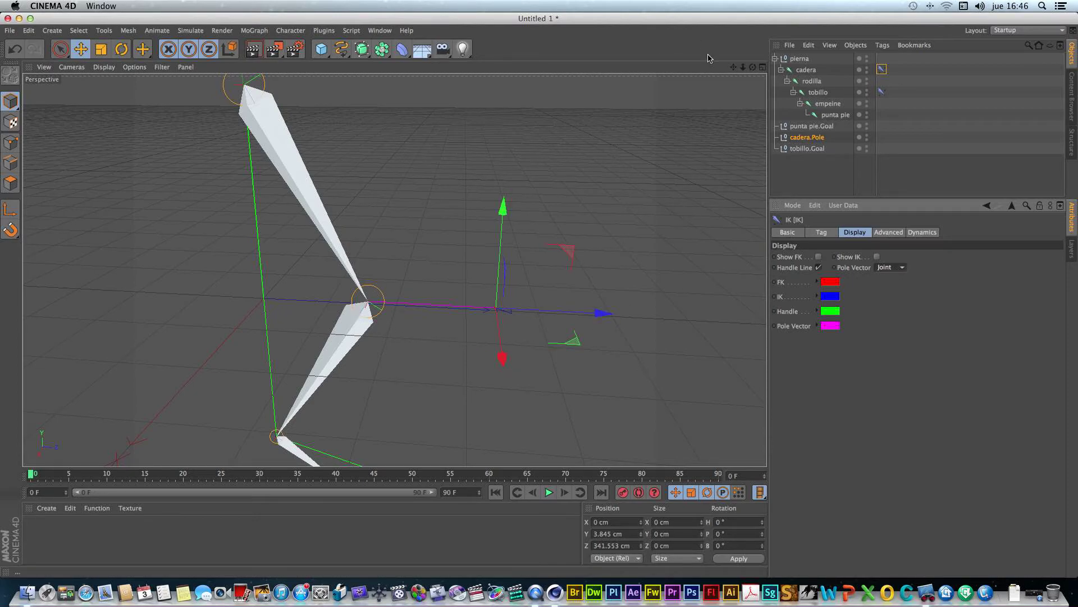
Try moving cadera.Pole sideways along X to about -292 cm to turn the knee, and undo the move
{"action": "left_click_drag", "start_coordinate": [733, 67], "coordinate": [395, 270]}
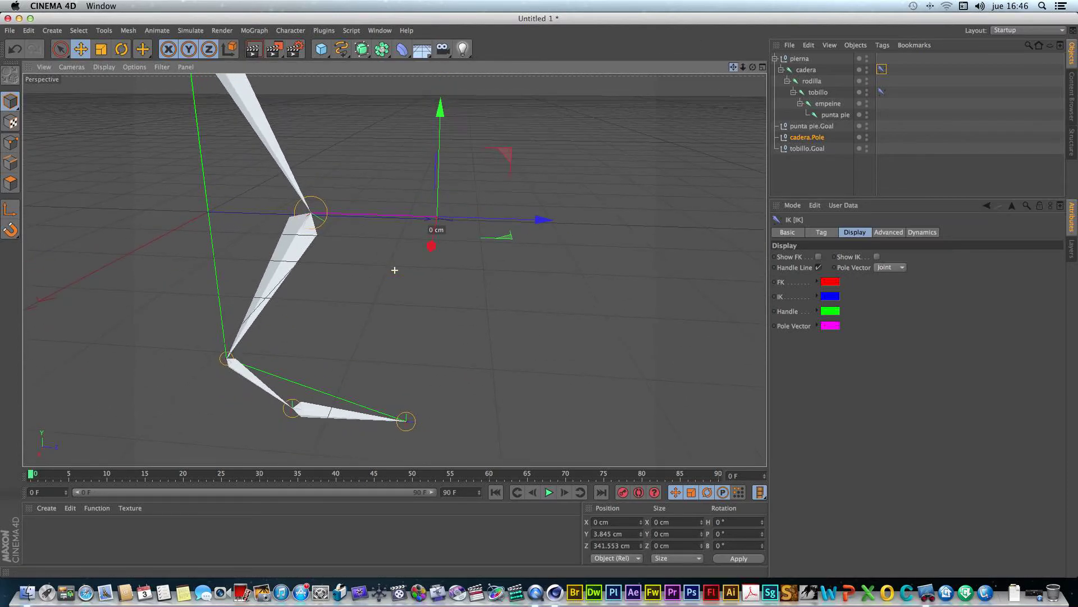
{"action": "left_click_drag", "start_coordinate": [752, 71], "coordinate": [753, 71]}
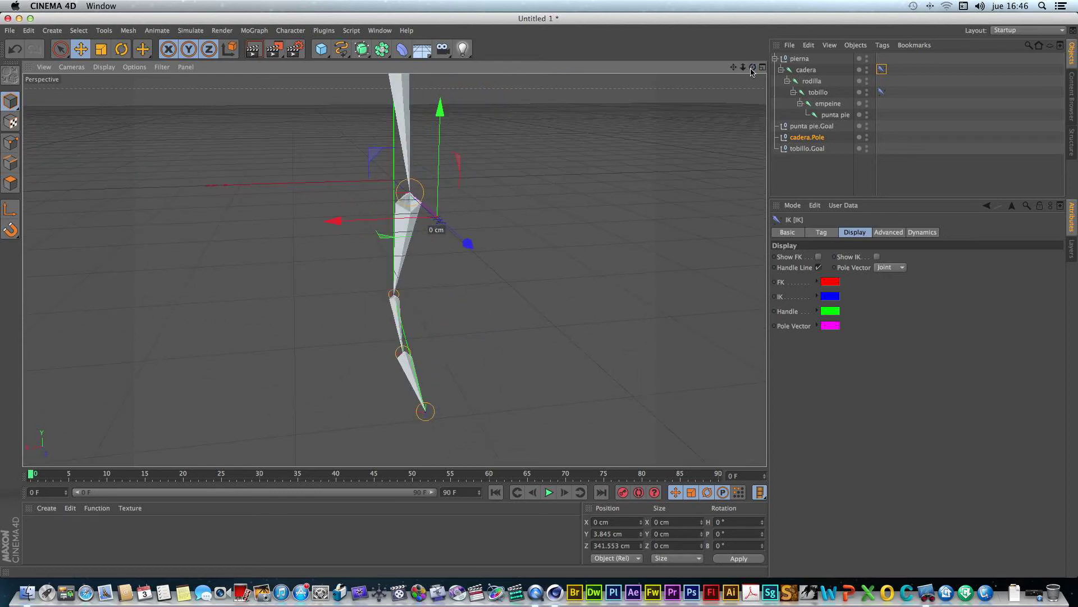
{"action": "left_click_drag", "start_coordinate": [335, 221], "coordinate": [528, 215]}
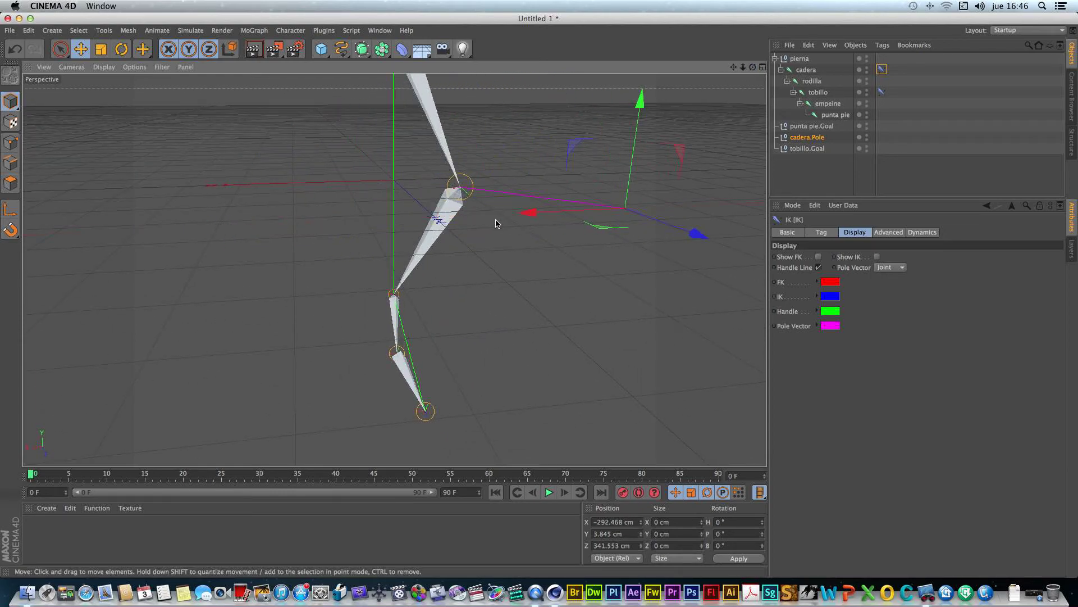
{"action": "key", "text": "super+z"}
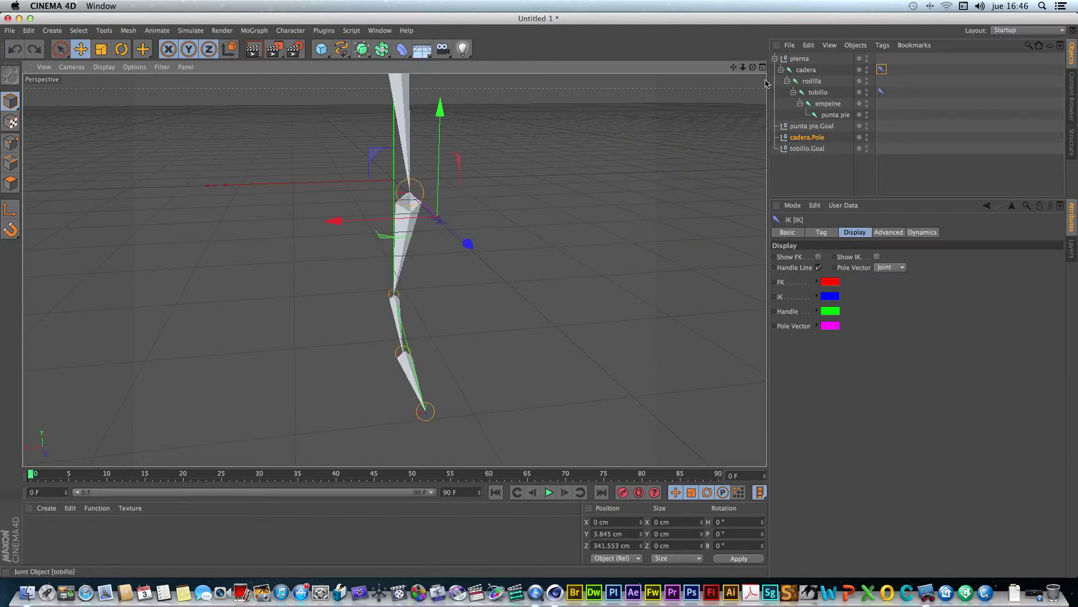
{"action": "mouse_move", "coordinate": [753, 68]}
{"action": "left_mouse_down"}
{"action": "mouse_move", "coordinate": [845, 66]}
{"action": "mouse_move", "coordinate": [734, 69]}
{"action": "left_mouse_up"}
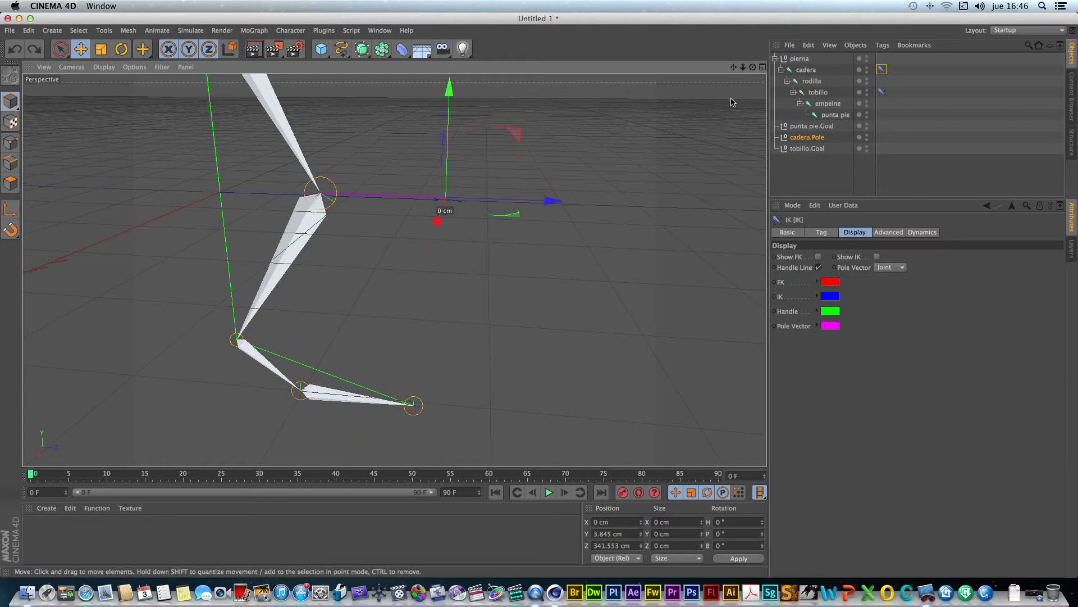
Rename the tobillo.Goal null as "control pierna"
{"action": "left_click", "coordinate": [807, 149]}
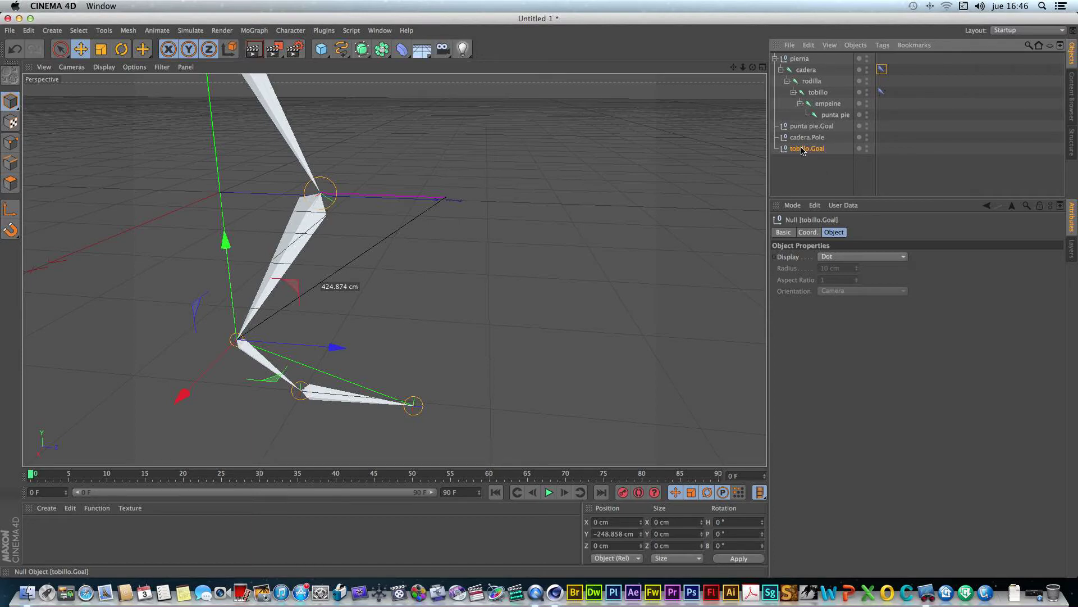
{"action": "double_click", "coordinate": [804, 149]}
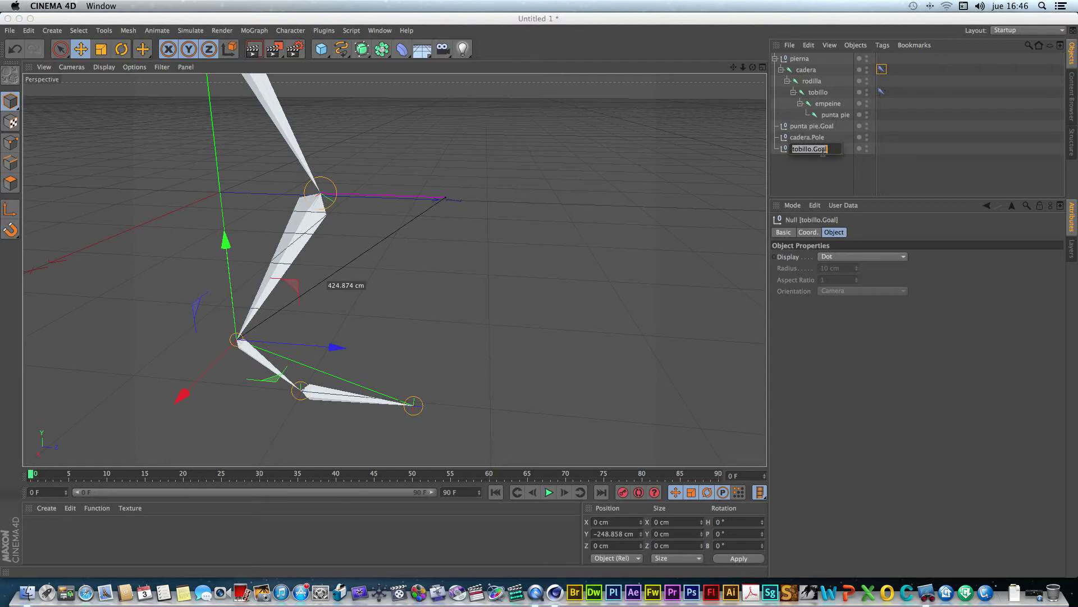
{"action": "type", "text": "control pierna"}
{"action": "key", "text": "Return"}
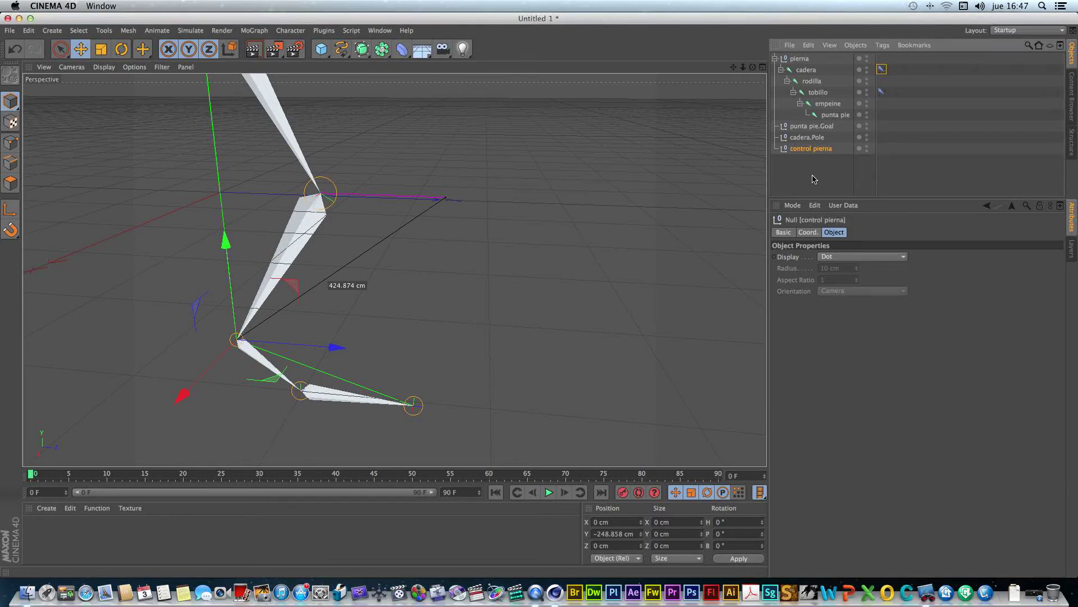
Rename the cadera.Pole null as "control rodilla"
{"action": "left_click", "coordinate": [802, 139]}
{"action": "double_click", "coordinate": [819, 140]}
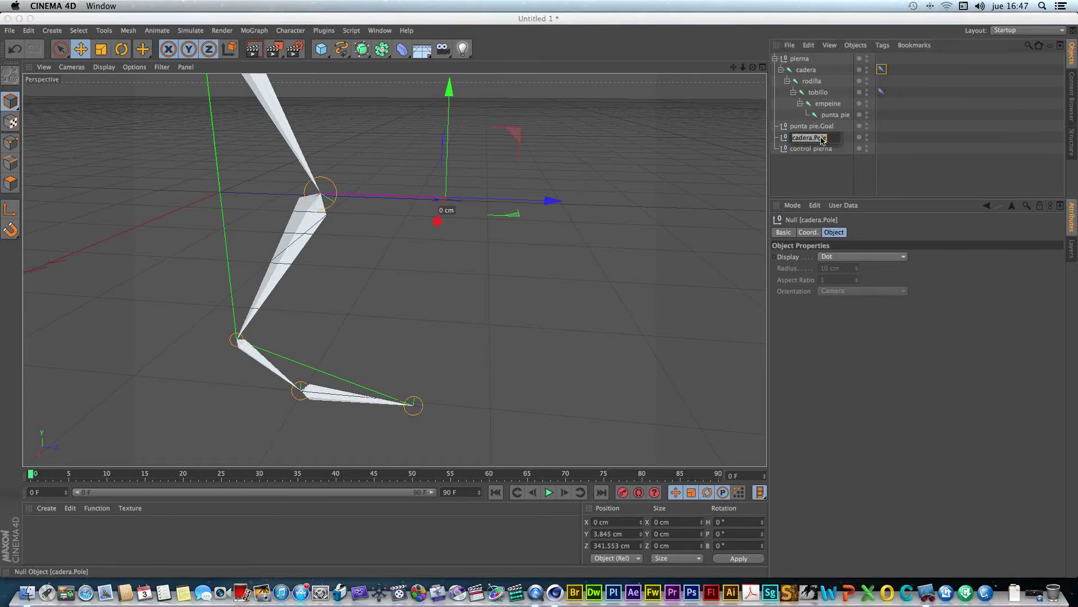
{"action": "type", "text": "con"}
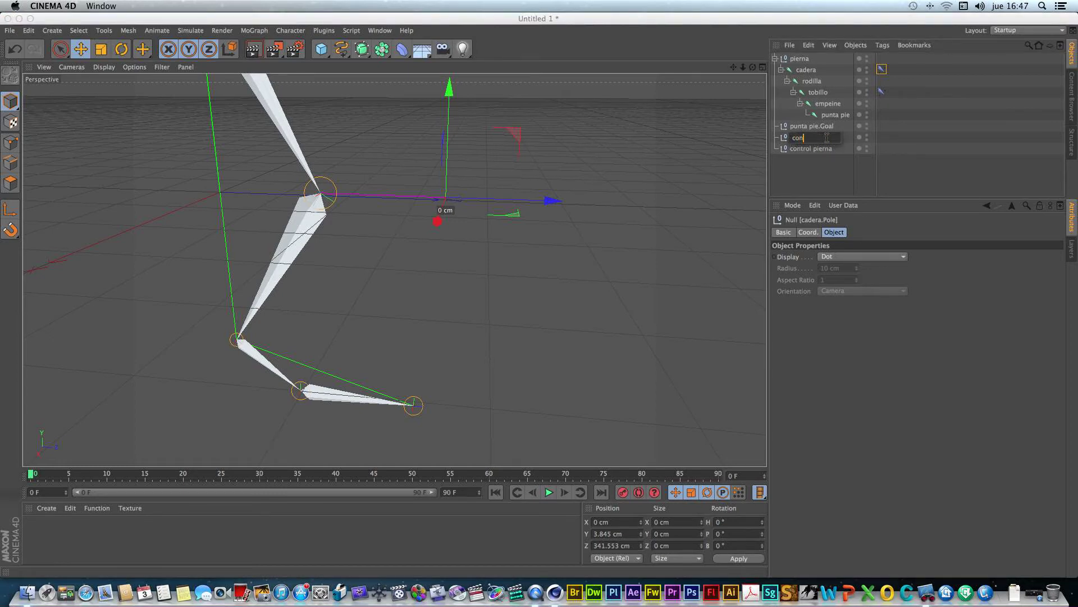
{"action": "type", "text": "trol rodilla"}
{"action": "key", "text": "Return"}
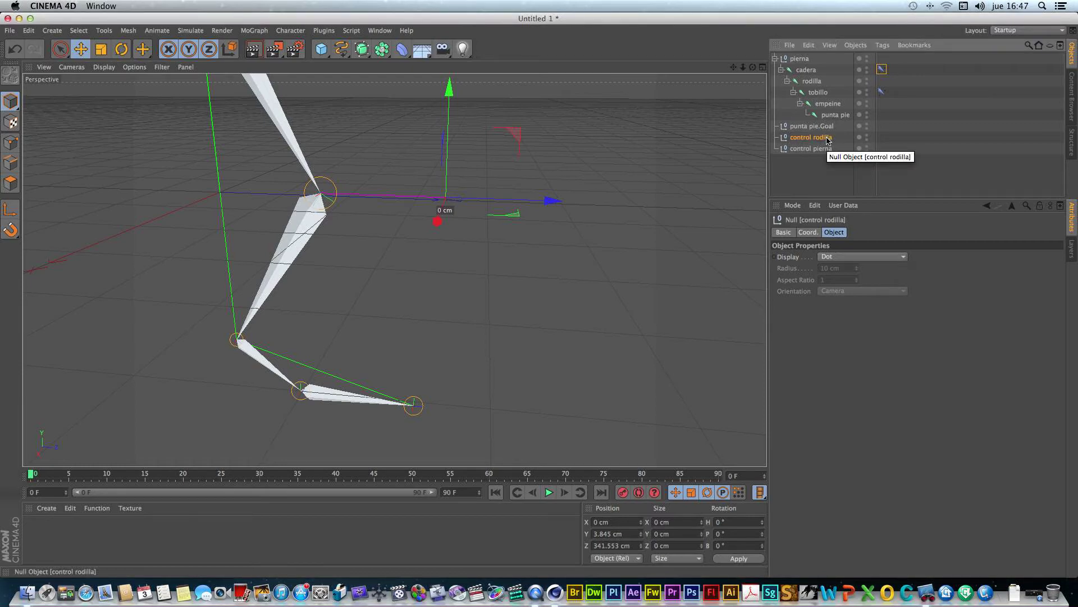
Rename the punta pie.Goal null as "control pie"
{"action": "left_click", "coordinate": [802, 129]}
{"action": "double_click", "coordinate": [802, 132]}
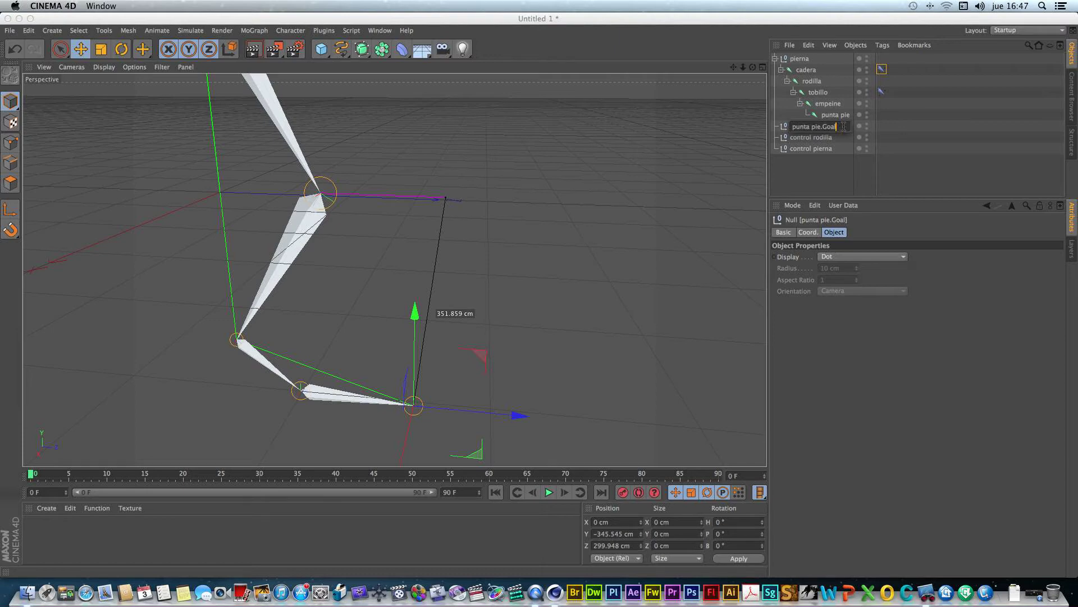
{"action": "type", "text": "control pie"}
{"action": "key", "text": "Return"}
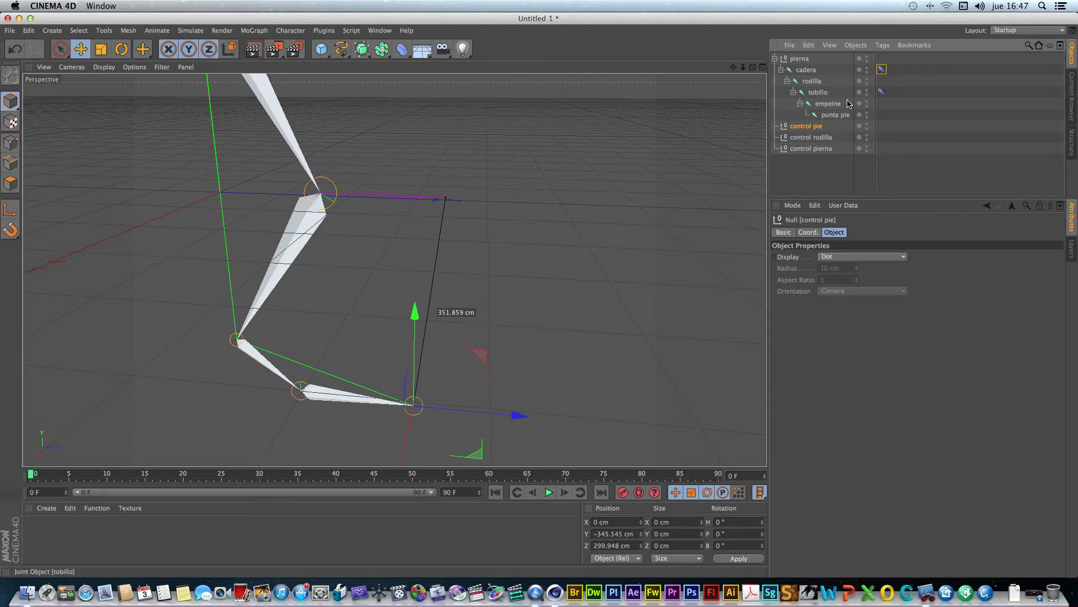
Make the control pie and control rodilla nulls children of the control pierna null
{"action": "mouse_move", "coordinate": [797, 140]}
{"action": "left_mouse_down"}
{"action": "mouse_move", "coordinate": [806, 151]}
{"action": "mouse_move", "coordinate": [802, 131]}
{"action": "mouse_move", "coordinate": [813, 142]}
{"action": "left_mouse_up"}
{"action": "left_click", "coordinate": [808, 127]}
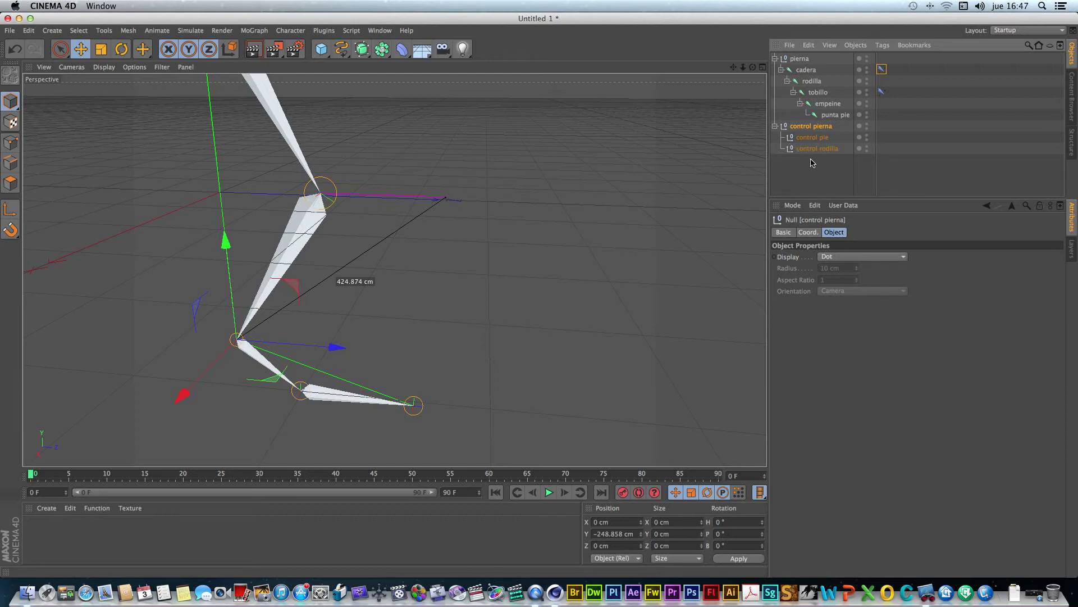
Try raising the control pierna null to about Y -2 cm and moving it forward to about Z 279 cm to bend the leg
{"action": "left_click_drag", "start_coordinate": [753, 66], "coordinate": [815, 52]}
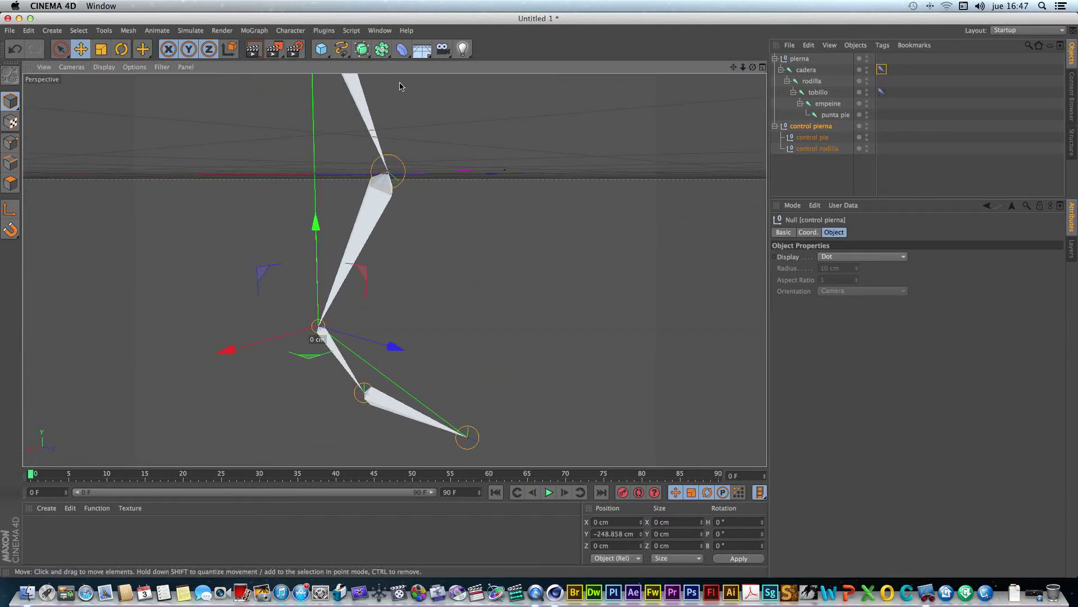
{"action": "left_click", "coordinate": [80, 55]}
{"action": "left_click", "coordinate": [805, 127]}
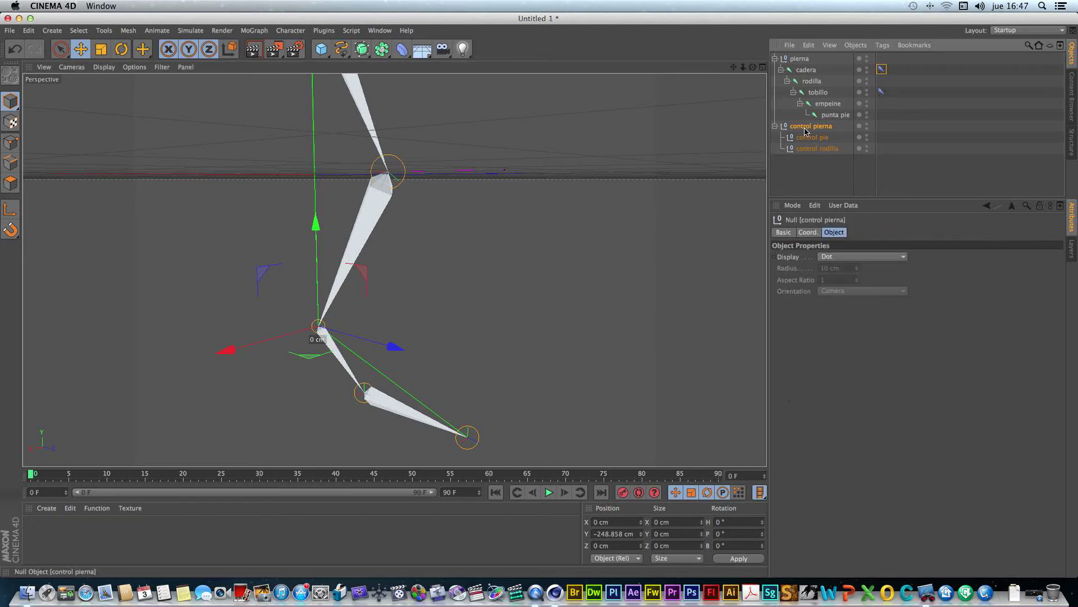
{"action": "left_click", "coordinate": [775, 126]}
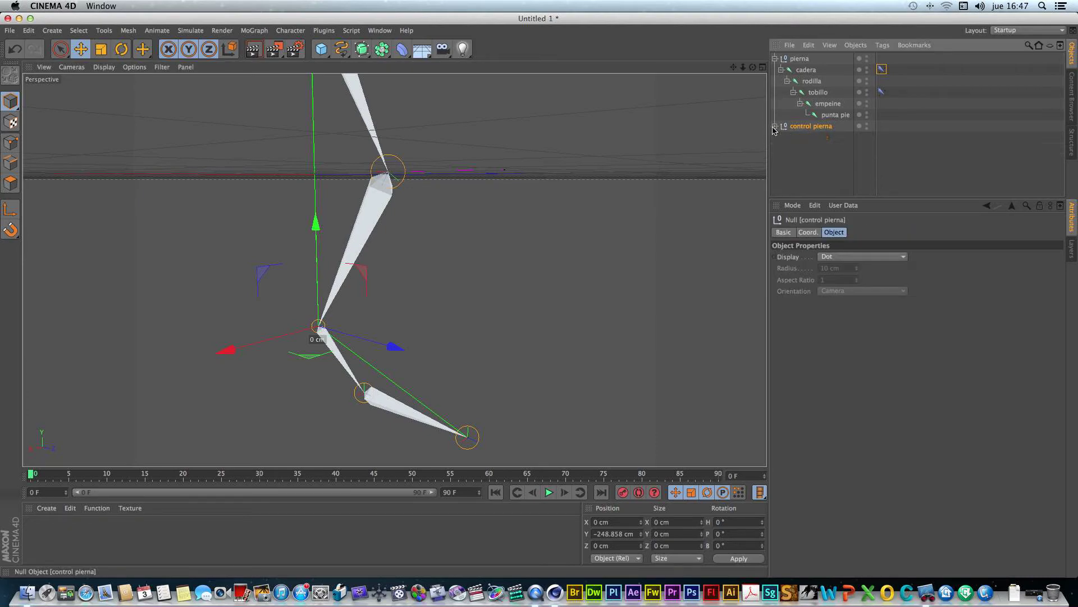
{"action": "mouse_move", "coordinate": [315, 223]}
{"action": "left_mouse_down"}
{"action": "mouse_move", "coordinate": [291, 116]}
{"action": "mouse_move", "coordinate": [301, 235]}
{"action": "left_mouse_up"}
{"action": "mouse_move", "coordinate": [266, 88]}
{"action": "left_mouse_down"}
{"action": "mouse_move", "coordinate": [277, 211]}
{"action": "mouse_move", "coordinate": [260, 150]}
{"action": "mouse_move", "coordinate": [264, 75]}
{"action": "left_mouse_up"}
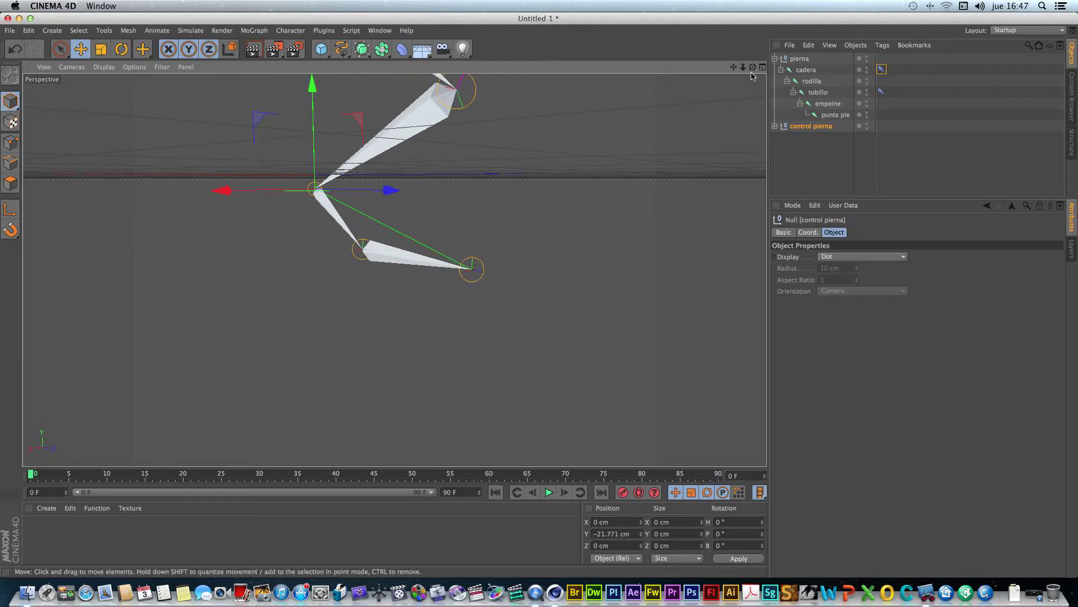
{"action": "left_click_drag", "start_coordinate": [742, 68], "coordinate": [255, 199]}
{"action": "mouse_move", "coordinate": [322, 209]}
{"action": "left_mouse_down"}
{"action": "mouse_move", "coordinate": [322, 284]}
{"action": "mouse_move", "coordinate": [322, 203]}
{"action": "left_mouse_up"}
{"action": "left_click_drag", "start_coordinate": [408, 327], "coordinate": [471, 341]}
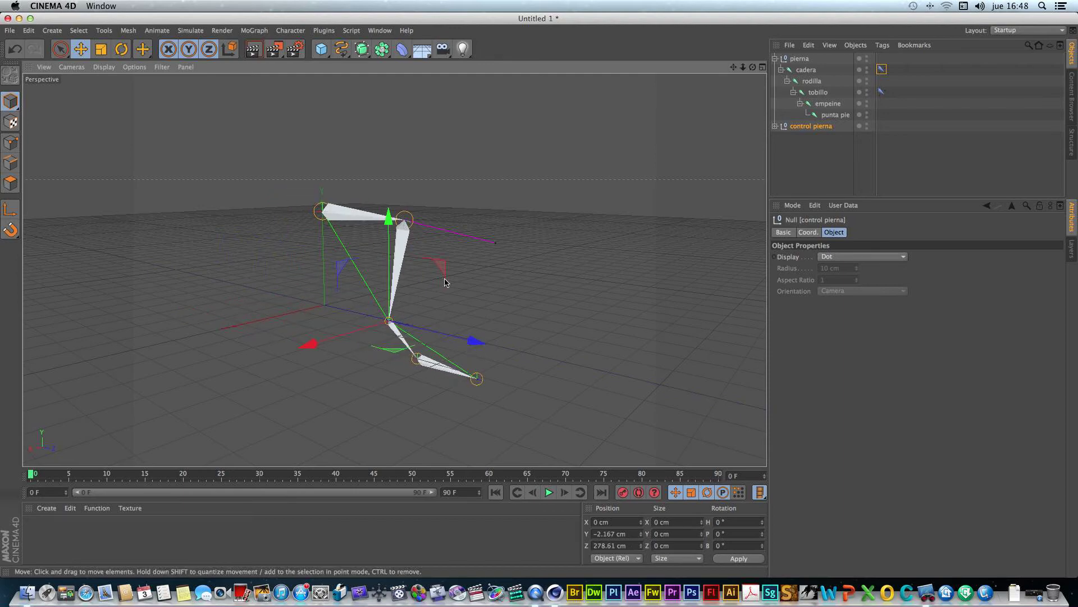
Try bringing the control pierna null back down and backward to about Y -132 cm and Z -6 cm
{"action": "left_click_drag", "start_coordinate": [387, 219], "coordinate": [388, 308]}
{"action": "left_click_drag", "start_coordinate": [475, 404], "coordinate": [396, 393]}
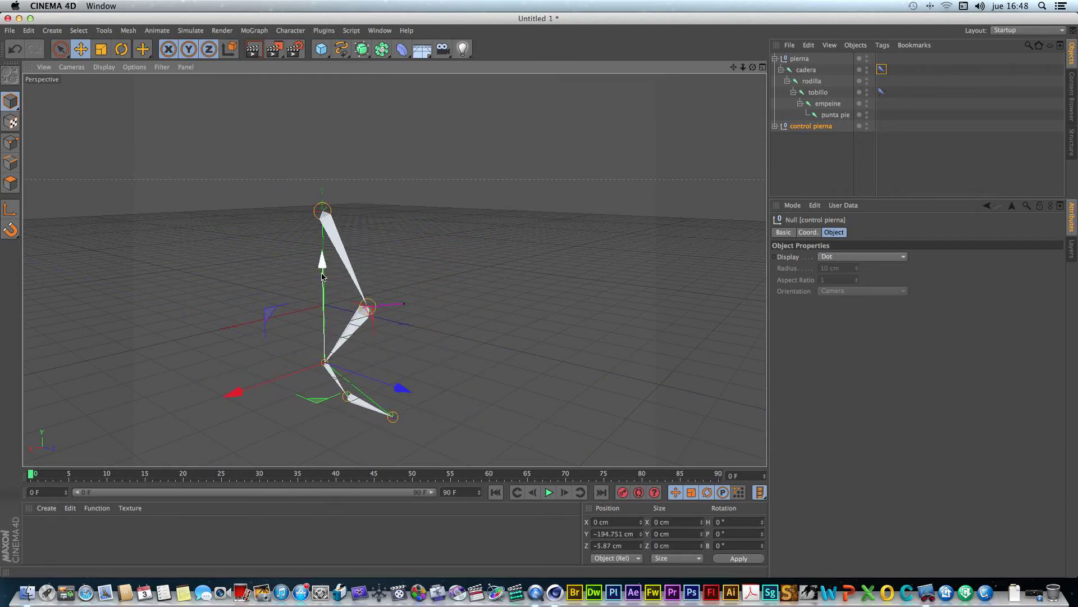
{"action": "left_click_drag", "start_coordinate": [323, 262], "coordinate": [322, 243]}
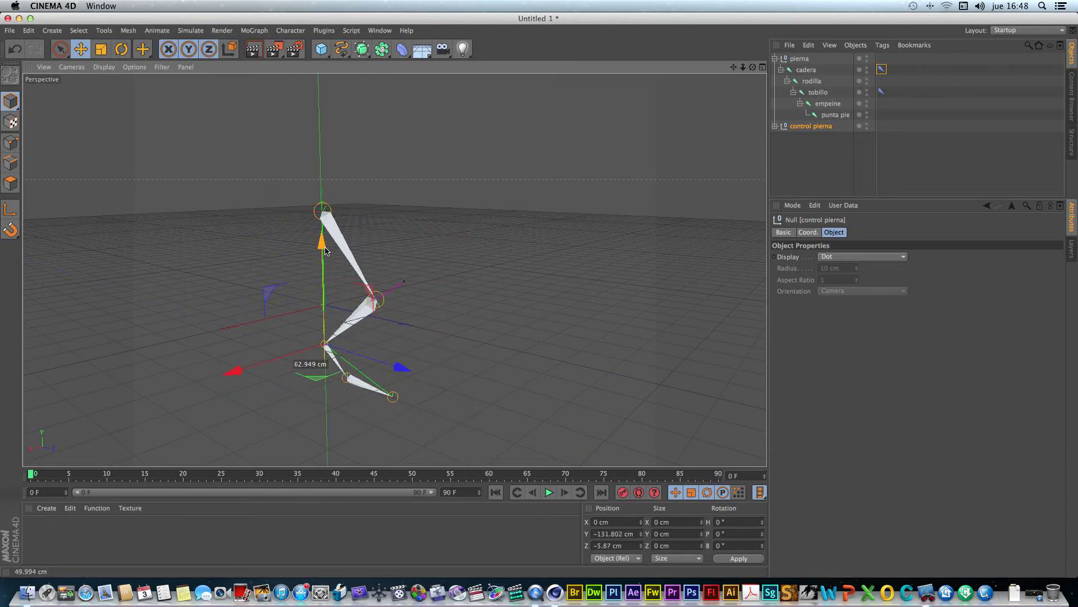
Try moving the control pie null backward along Z to about 210 cm, and undo the move
{"action": "left_click", "coordinate": [775, 126]}
{"action": "left_click", "coordinate": [817, 148]}
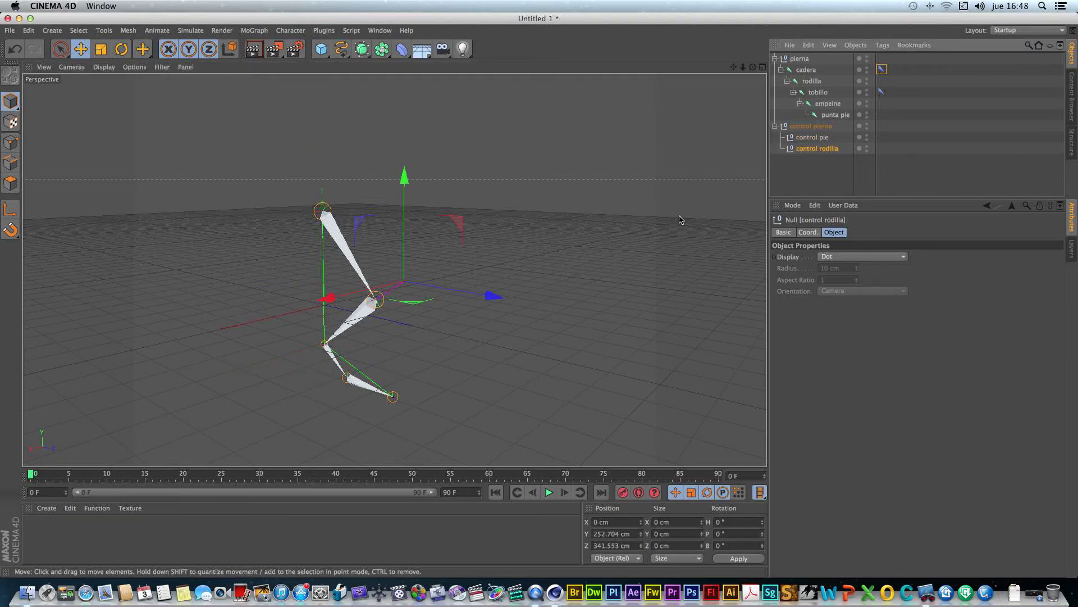
{"action": "left_click", "coordinate": [807, 141]}
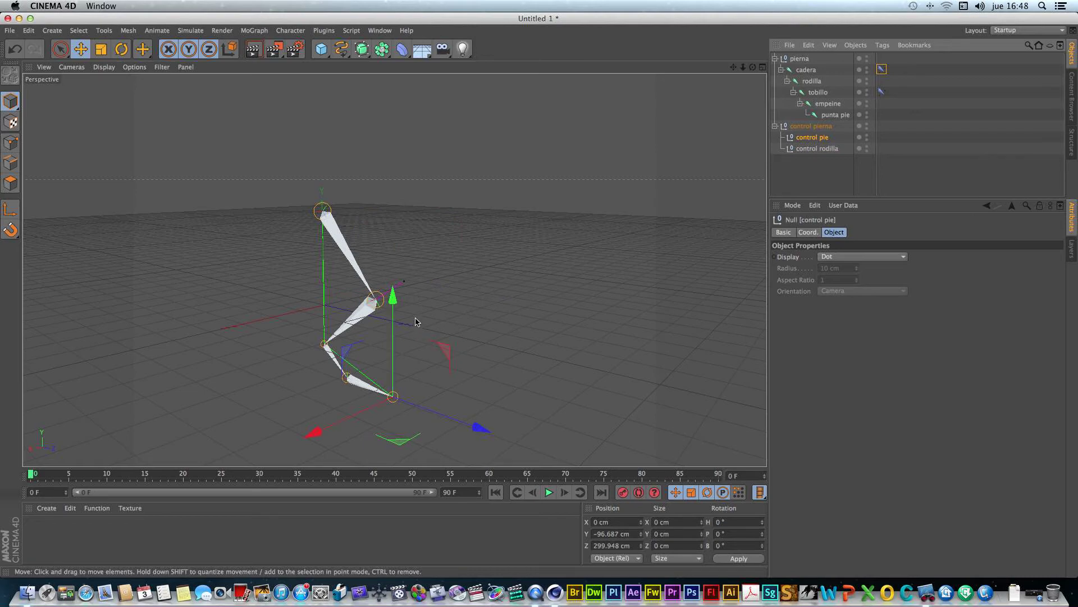
{"action": "left_click_drag", "start_coordinate": [481, 428], "coordinate": [456, 420]}
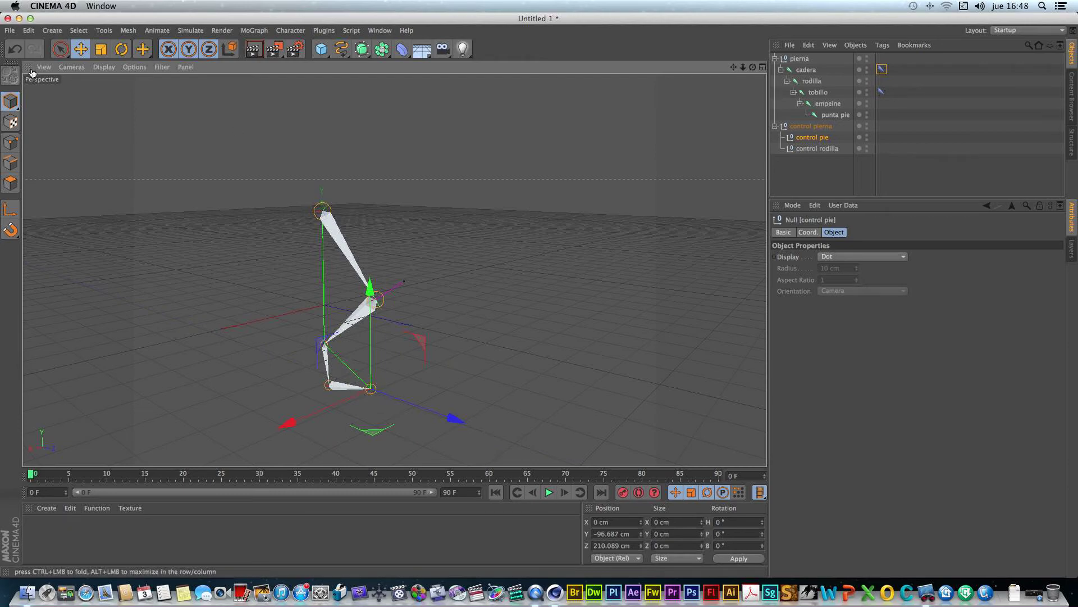
{"action": "left_click", "coordinate": [15, 49]}
Try lowering the control rodilla null to about Y 197 cm and moving it sideways to about X -152 cm, and undo the sideways move
{"action": "left_click", "coordinate": [817, 148]}
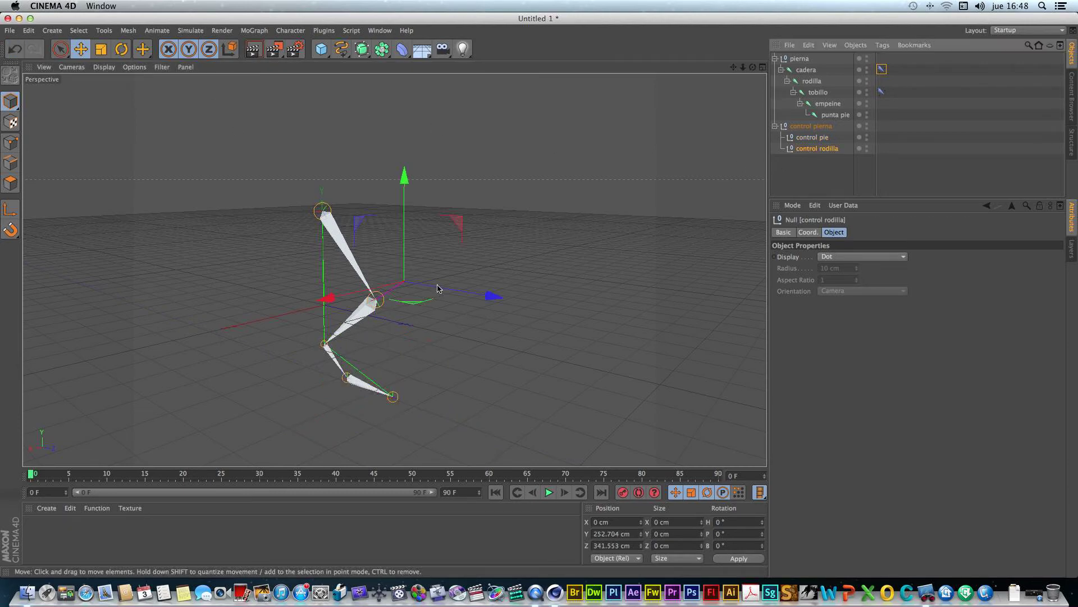
{"action": "left_click_drag", "start_coordinate": [407, 177], "coordinate": [405, 209]}
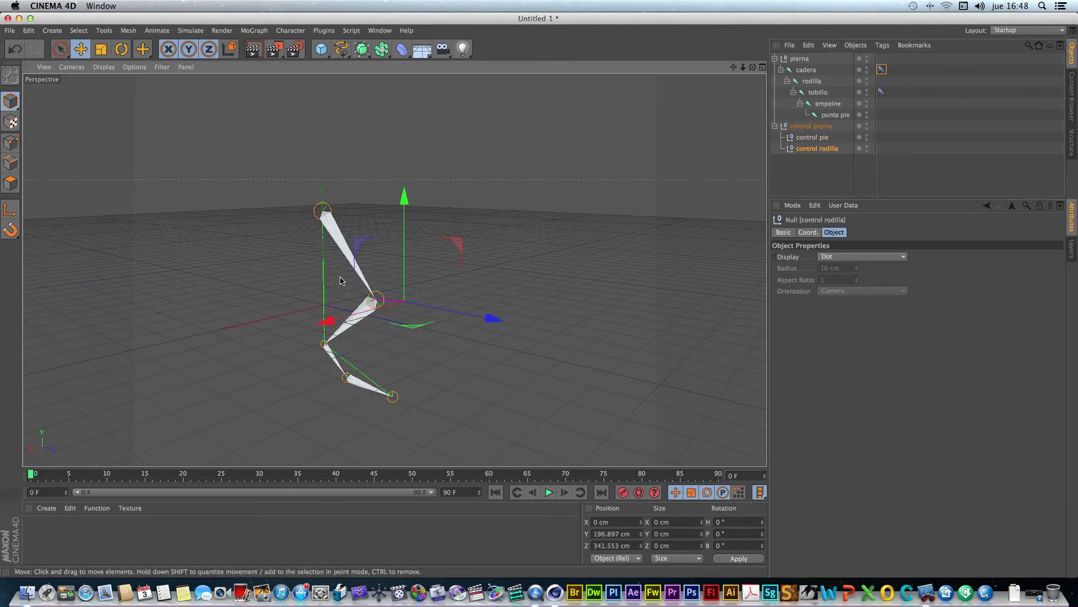
{"action": "left_click_drag", "start_coordinate": [326, 321], "coordinate": [372, 332]}
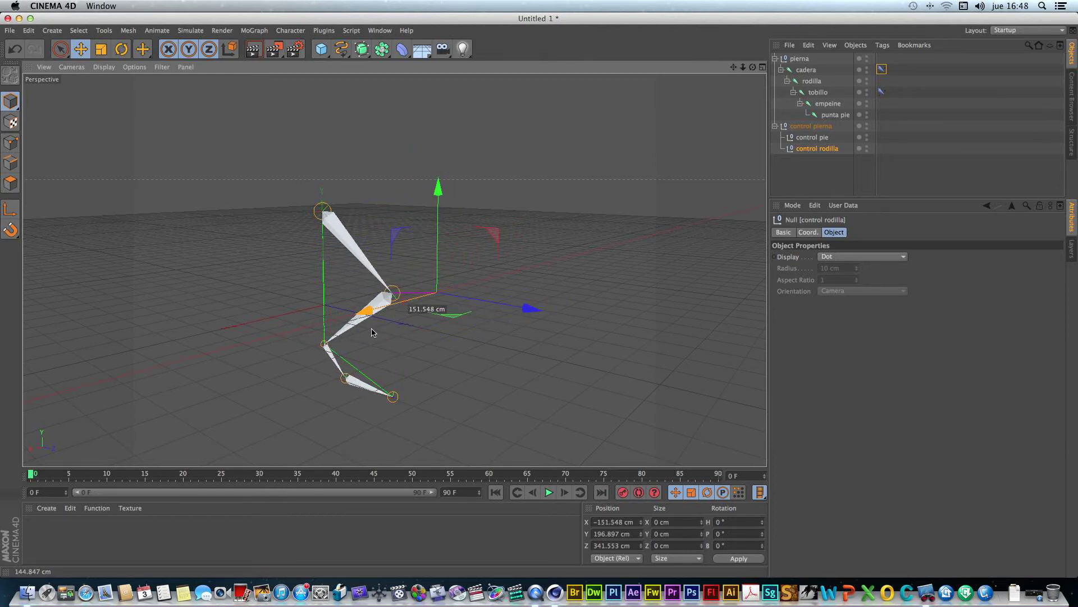
{"action": "left_click", "coordinate": [14, 49]}
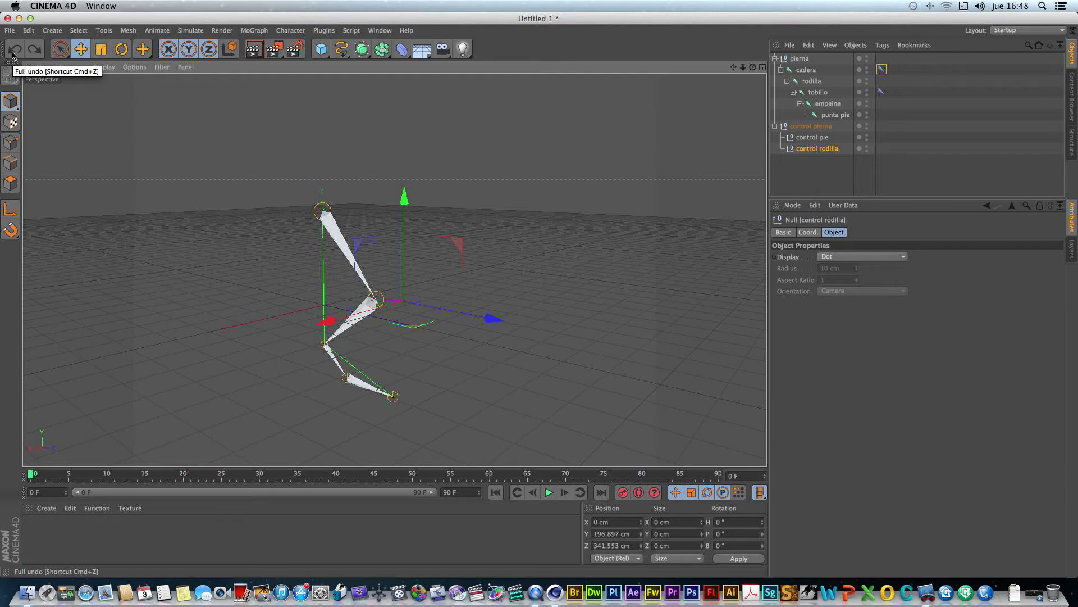
Undo the remaining test moves of the control rodilla and control pierna nulls to restore the leg's original pose
{"action": "left_click", "coordinate": [9, 49]}
{"action": "left_click", "coordinate": [8, 49]}
{"action": "left_click", "coordinate": [9, 50]}
{"action": "left_click", "coordinate": [9, 49]}
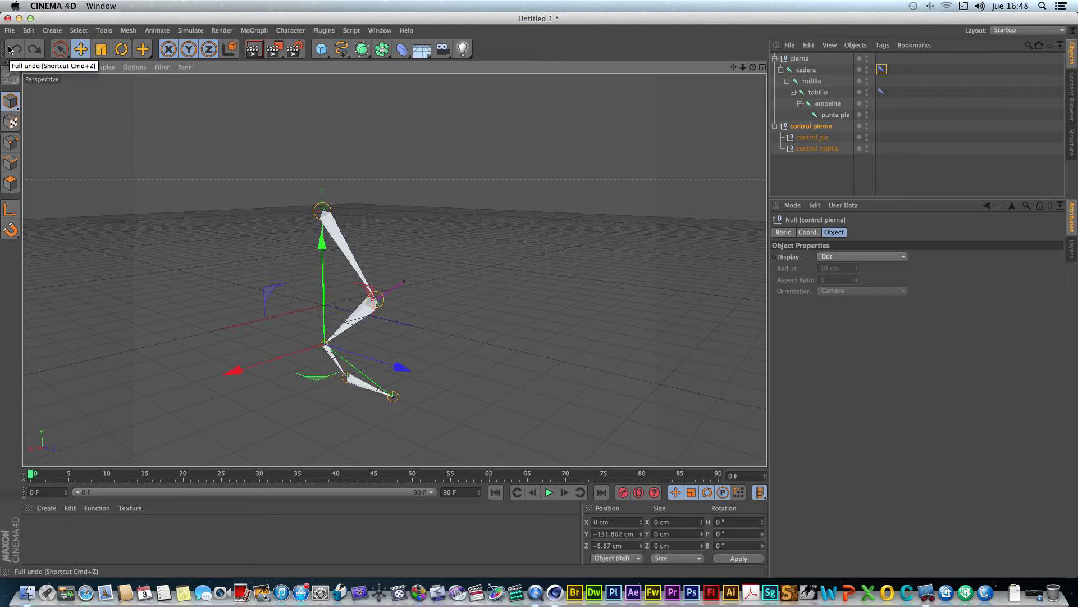
{"action": "left_click", "coordinate": [9, 49]}
{"action": "left_click", "coordinate": [9, 49]}
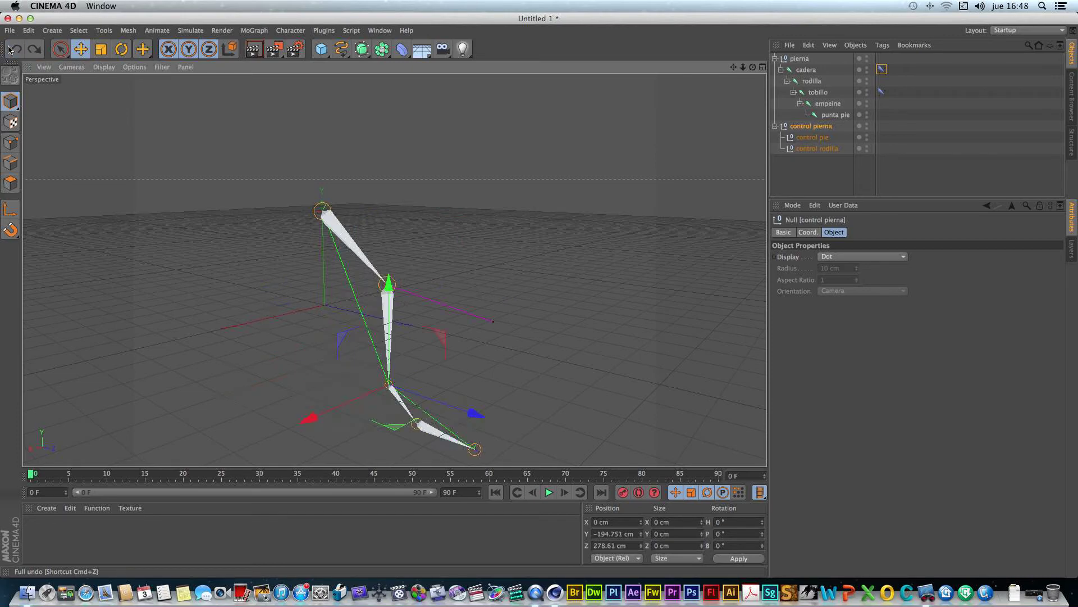
{"action": "left_click", "coordinate": [9, 50]}
{"action": "left_click", "coordinate": [9, 50]}
{"action": "left_click", "coordinate": [9, 49]}
{"action": "left_click", "coordinate": [9, 50]}
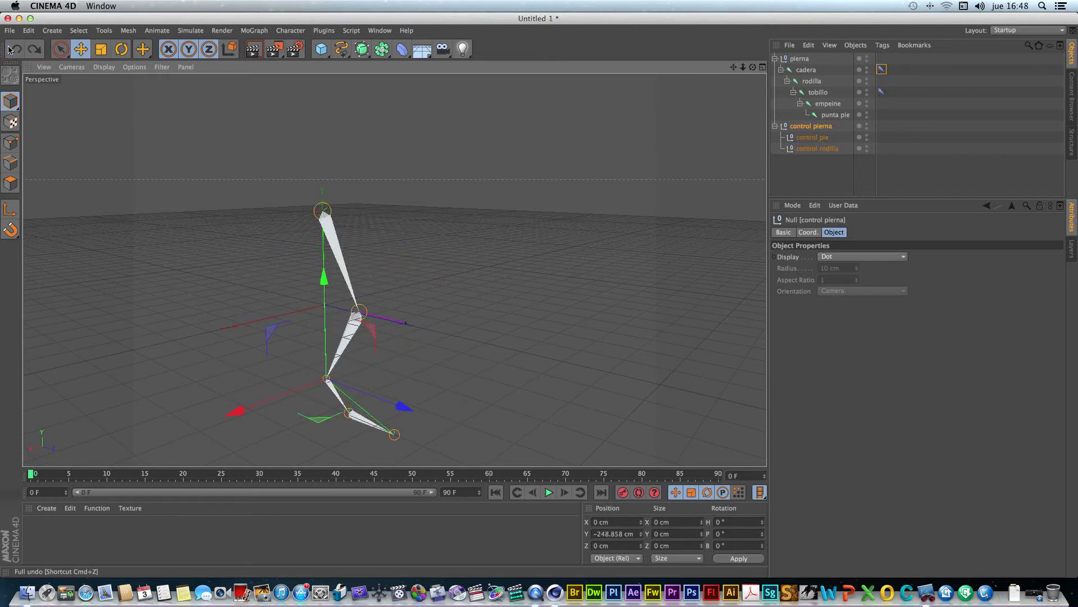
Try lowering the pierna null along Y to about 137 cm to bend the leg from the hip, and undo the move
{"action": "left_click", "coordinate": [798, 59]}
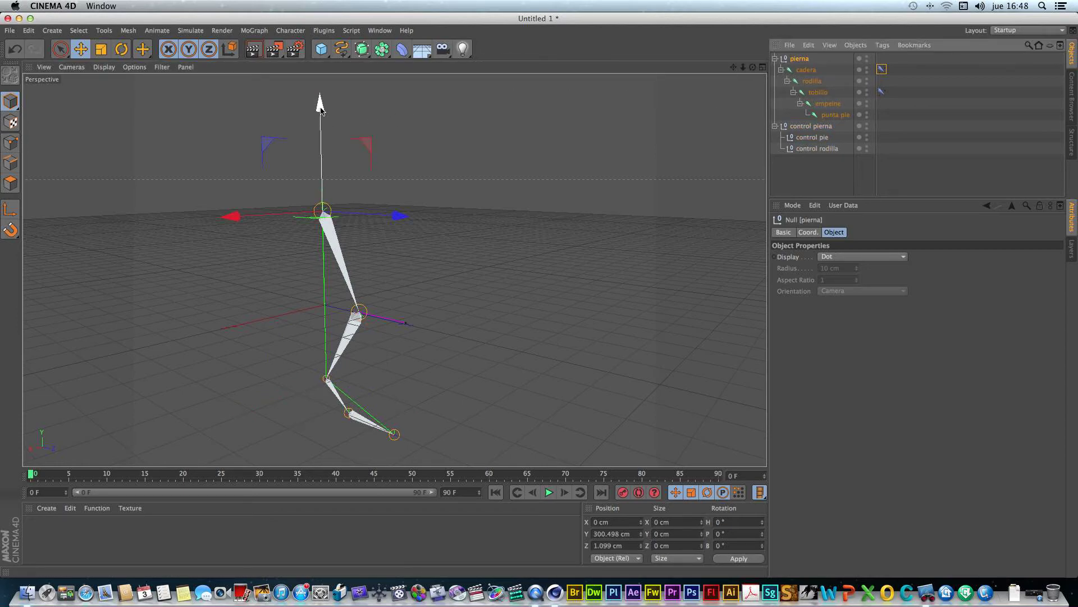
{"action": "mouse_move", "coordinate": [321, 108]}
{"action": "left_mouse_down"}
{"action": "mouse_move", "coordinate": [320, 230]}
{"action": "mouse_move", "coordinate": [321, 112]}
{"action": "left_mouse_up"}
{"action": "left_click_drag", "start_coordinate": [269, 81], "coordinate": [278, 256]}
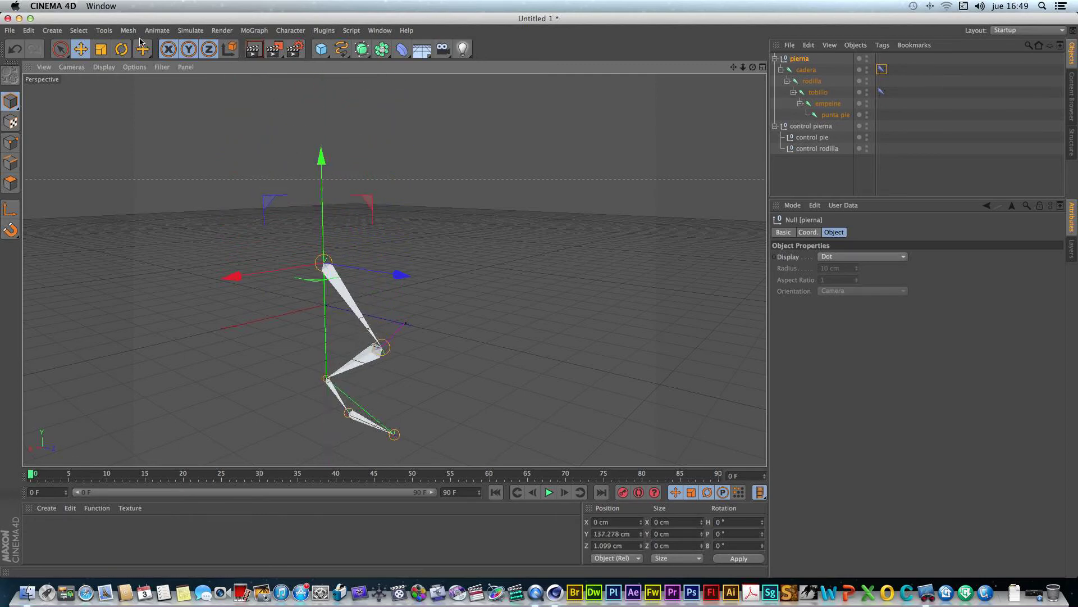
{"action": "left_click", "coordinate": [18, 50]}
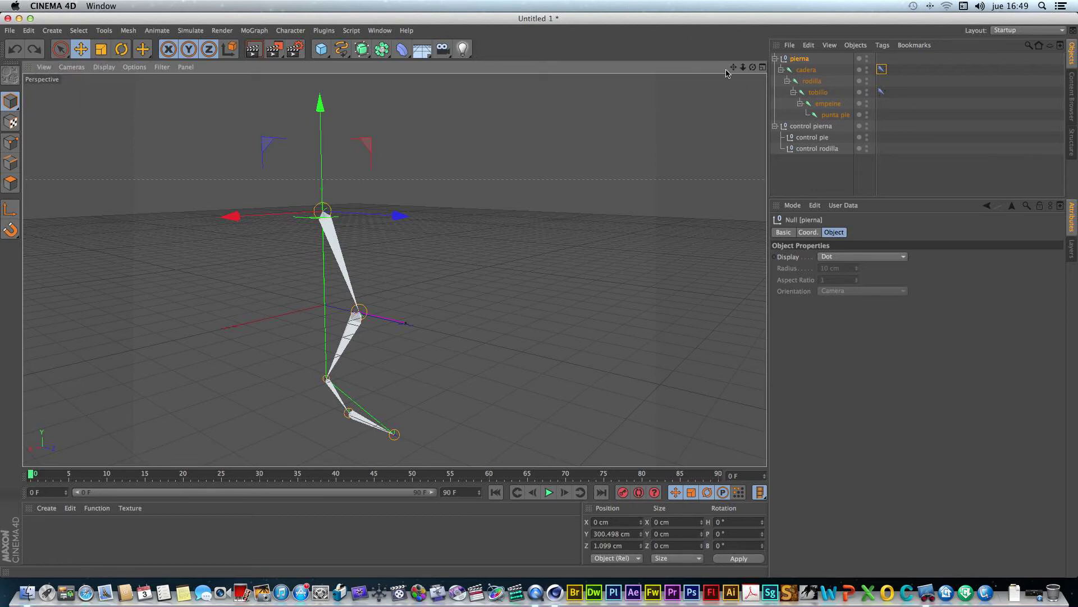
Examine where the control pierna, control pie and control rodilla nulls sit relative to the leg joints
{"action": "left_click_drag", "start_coordinate": [735, 68], "coordinate": [757, 5]}
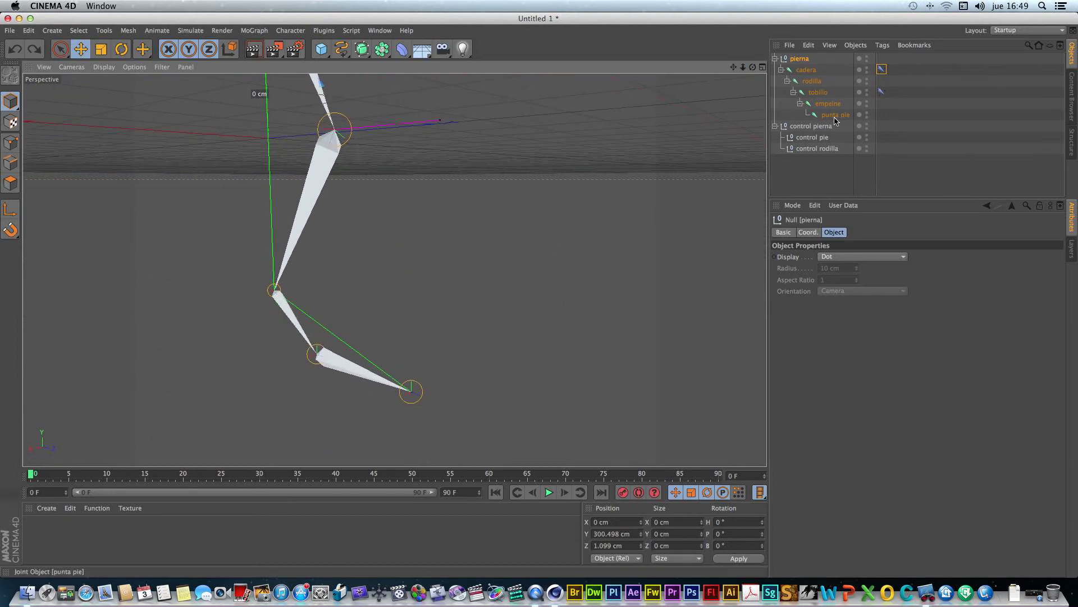
{"action": "left_click", "coordinate": [812, 129]}
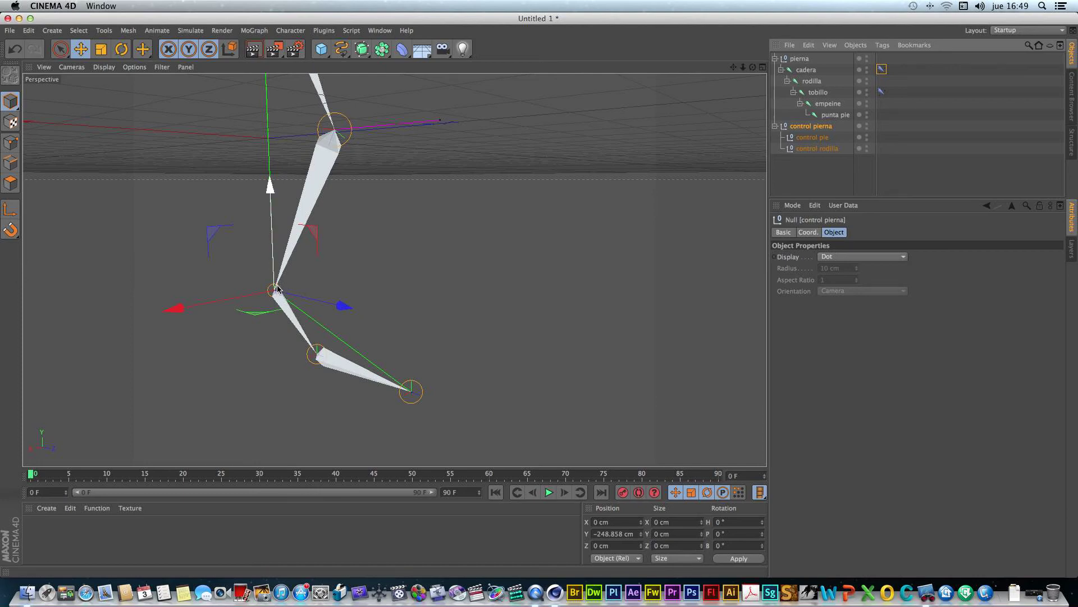
{"action": "left_click", "coordinate": [820, 138]}
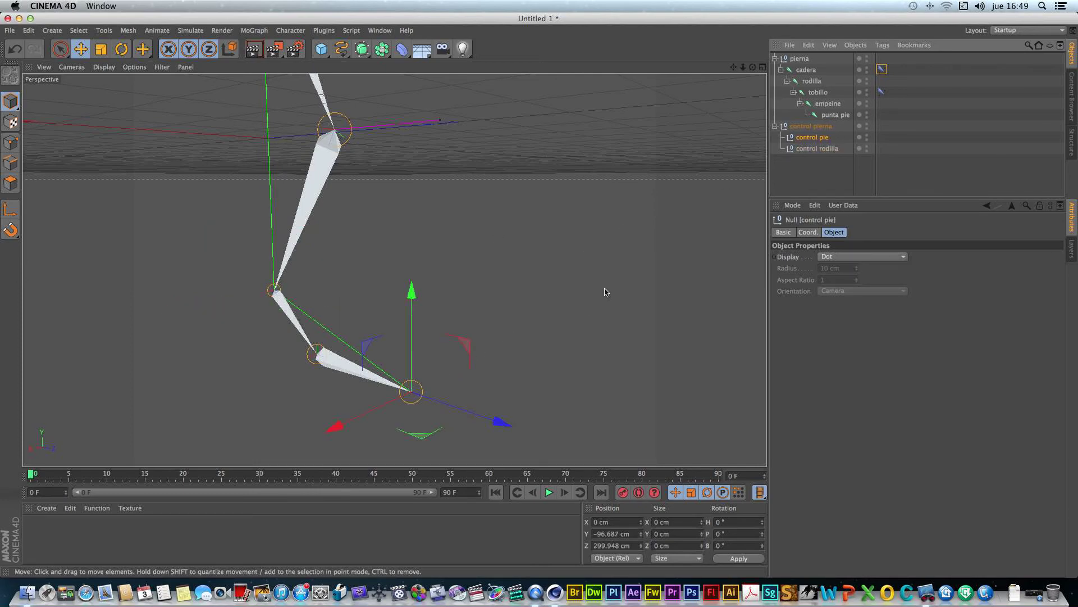
{"action": "left_click", "coordinate": [813, 149]}
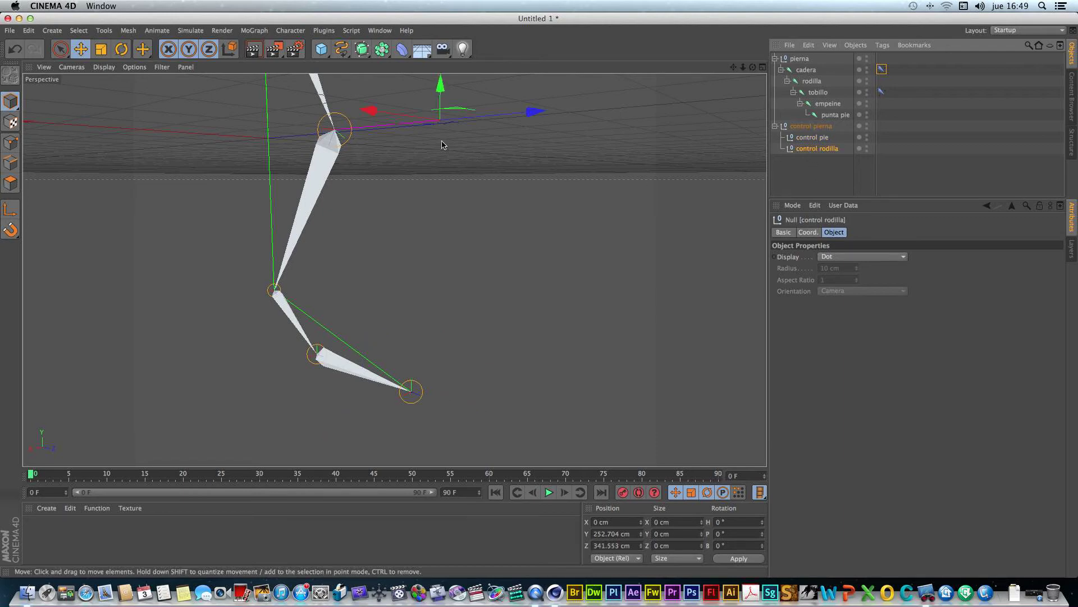
{"action": "mouse_move", "coordinate": [733, 67]}
{"action": "left_mouse_down"}
{"action": "mouse_move", "coordinate": [752, 71]}
{"action": "mouse_move", "coordinate": [736, 72]}
{"action": "left_mouse_up"}
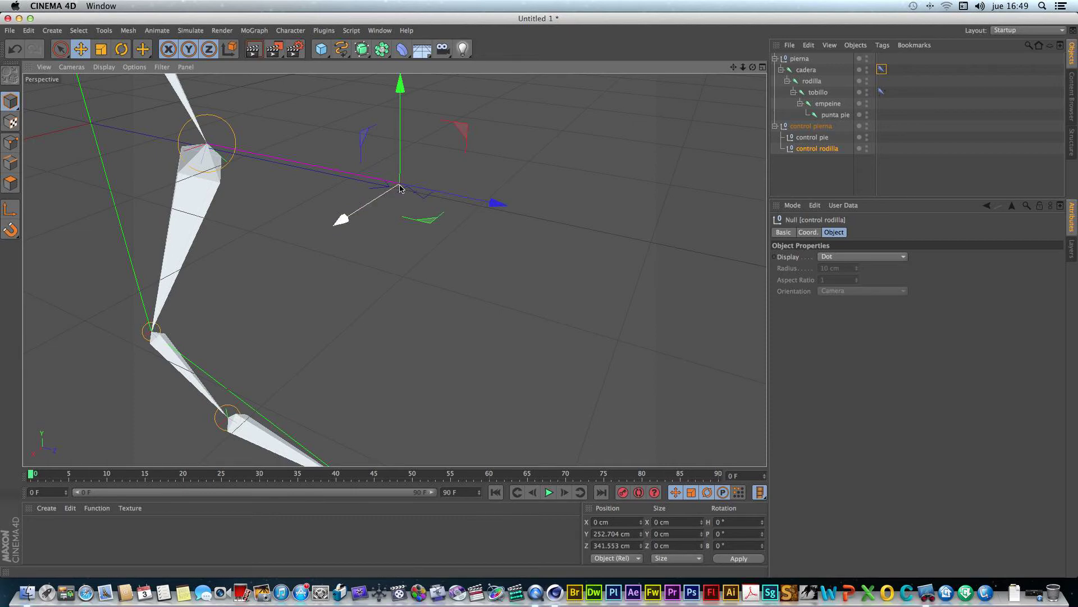
{"action": "left_click_drag", "start_coordinate": [734, 67], "coordinate": [751, 46]}
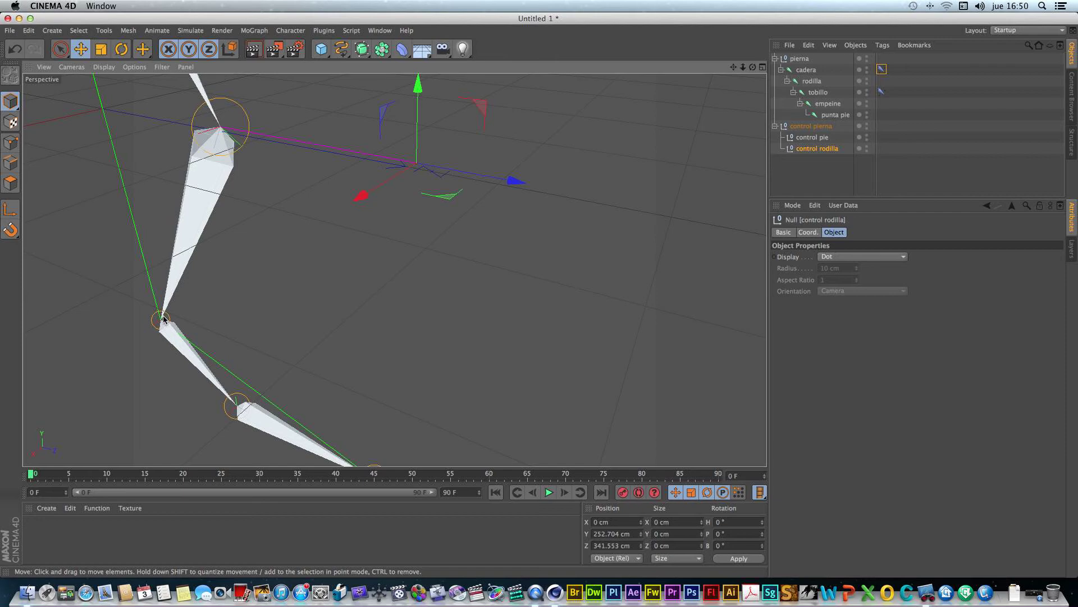
Set the Display shape of the control pierna null to Circle and take a closer look at it around the ankle
{"action": "left_click", "coordinate": [809, 125]}
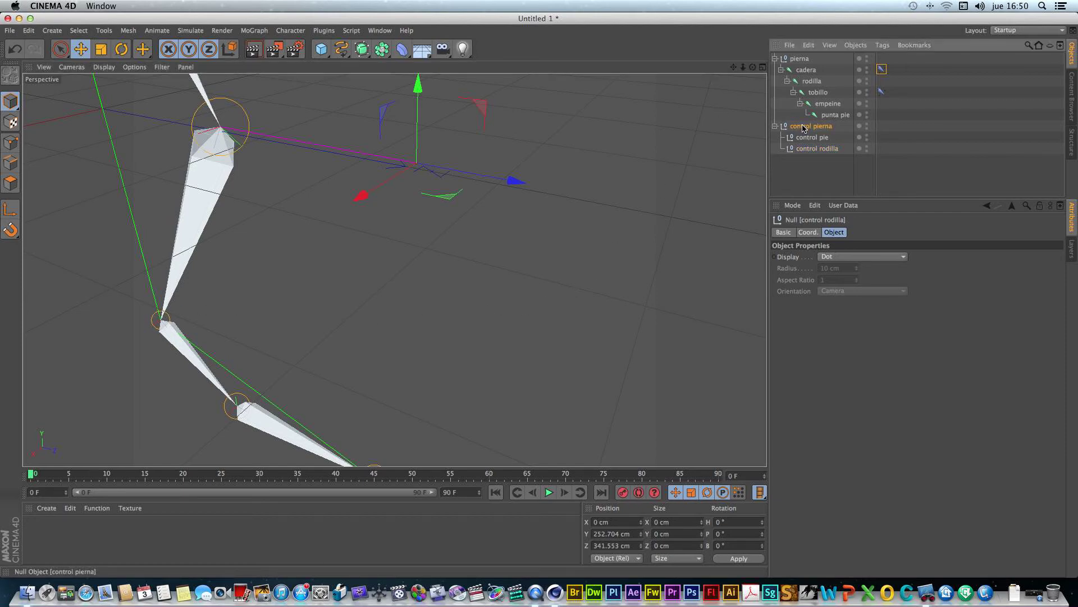
{"action": "left_click_drag", "start_coordinate": [753, 67], "coordinate": [725, 79]}
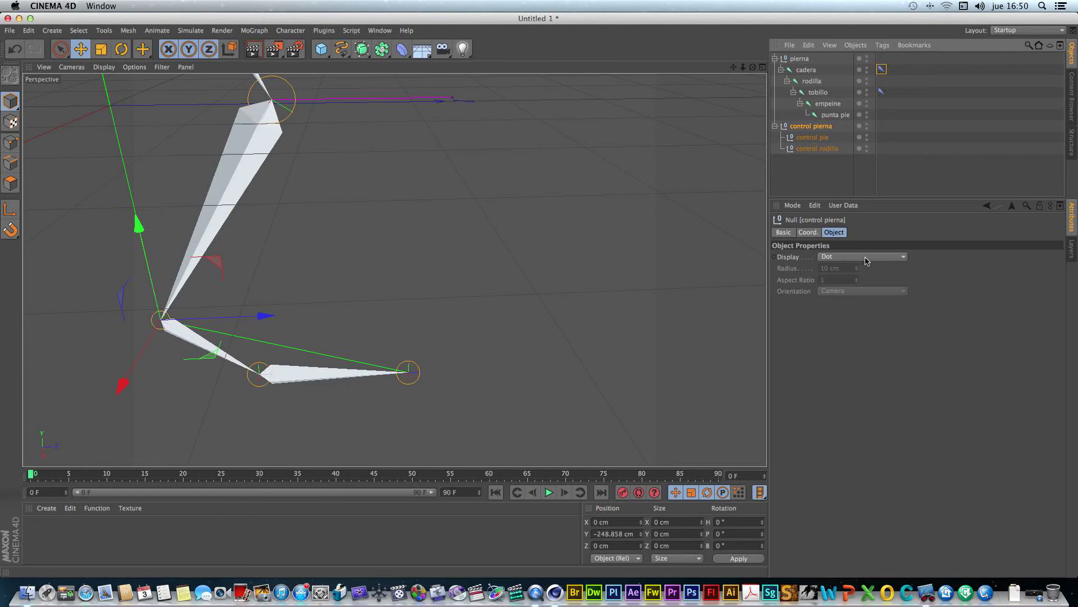
{"action": "left_click", "coordinate": [901, 258]}
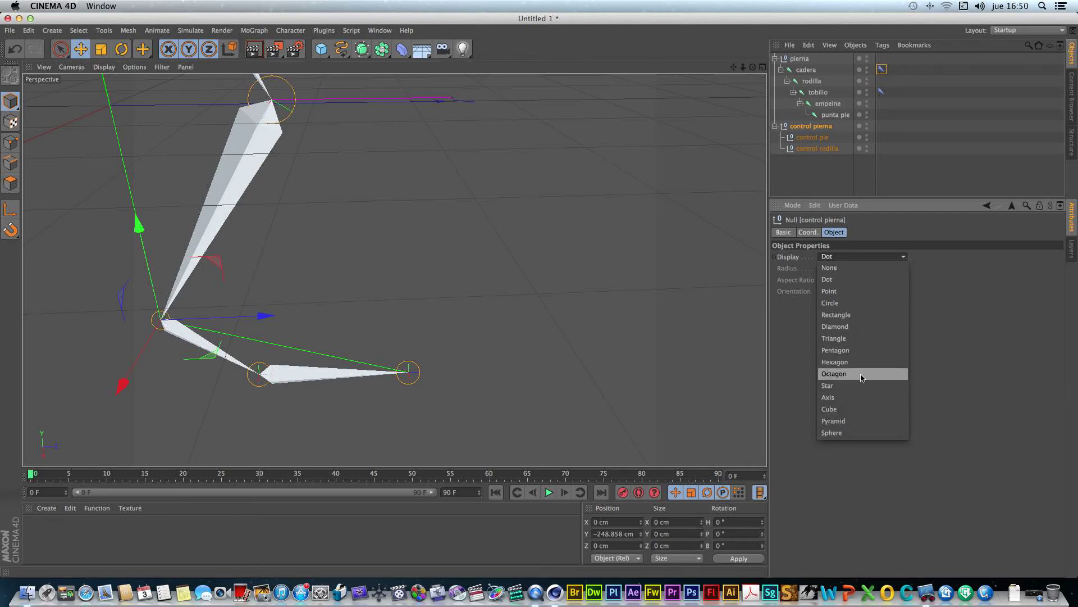
{"action": "left_click", "coordinate": [854, 303]}
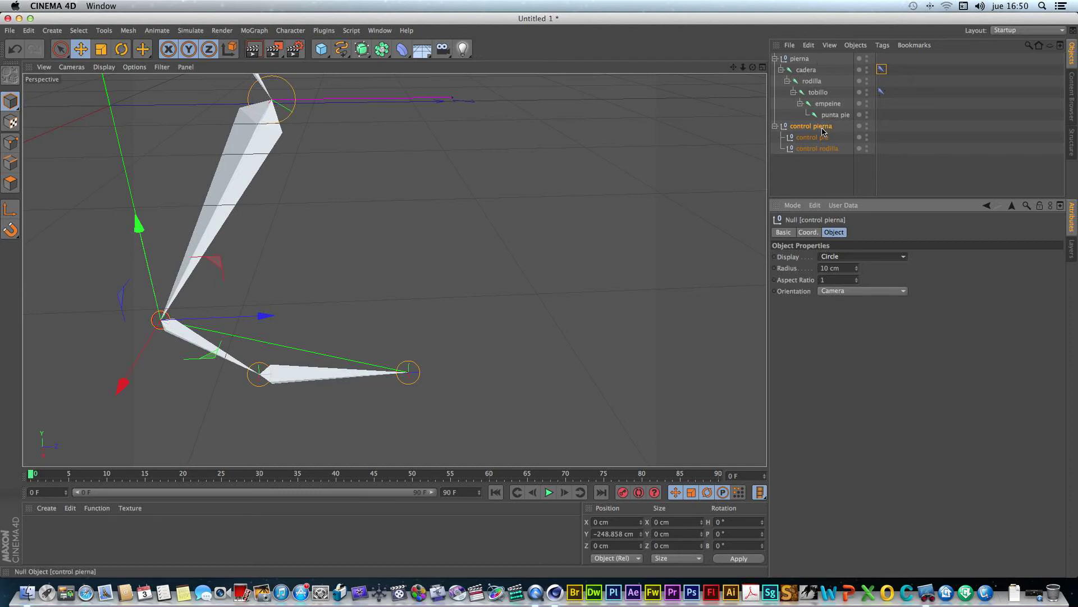
{"action": "left_click", "coordinate": [828, 268]}
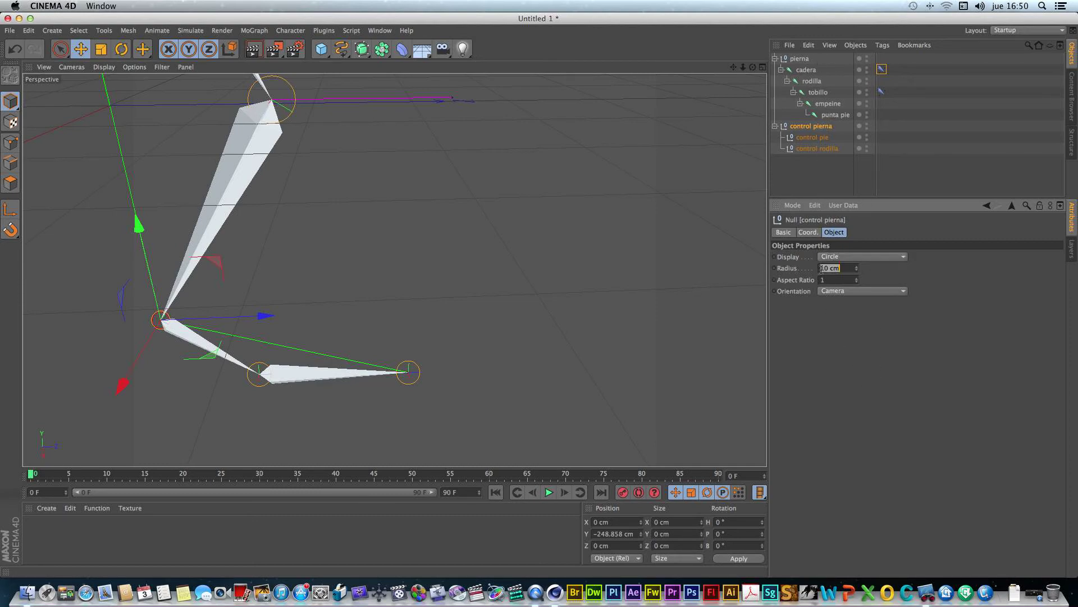
{"action": "left_click_drag", "start_coordinate": [830, 268], "coordinate": [819, 268]}
{"action": "left_click_drag", "start_coordinate": [743, 68], "coordinate": [1033, 48]}
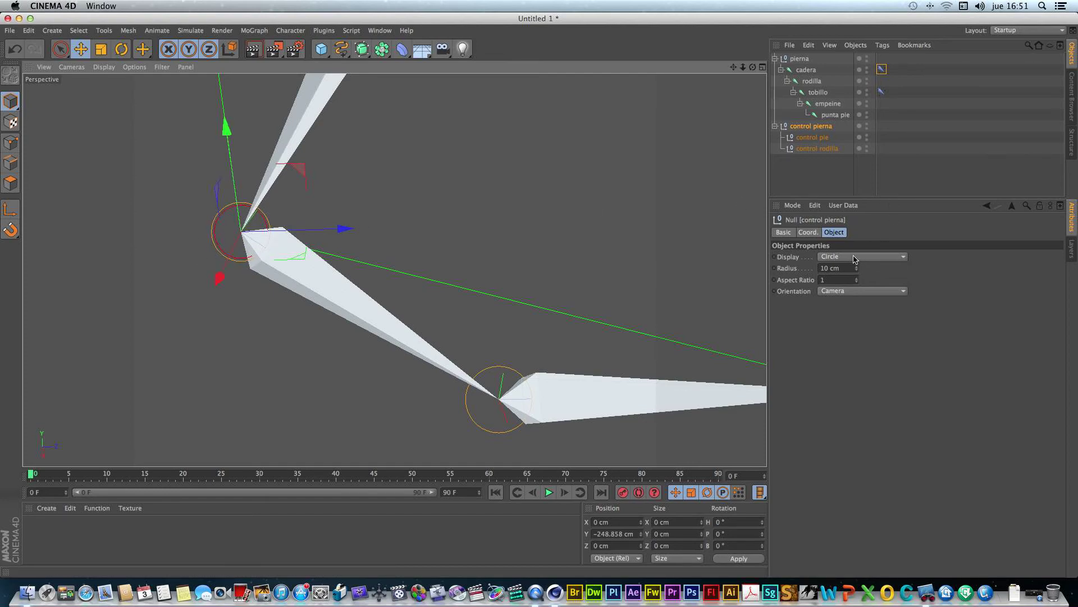
Set the radius of the control pierna null's circle to 40 cm
{"action": "left_click_drag", "start_coordinate": [833, 268], "coordinate": [815, 268]}
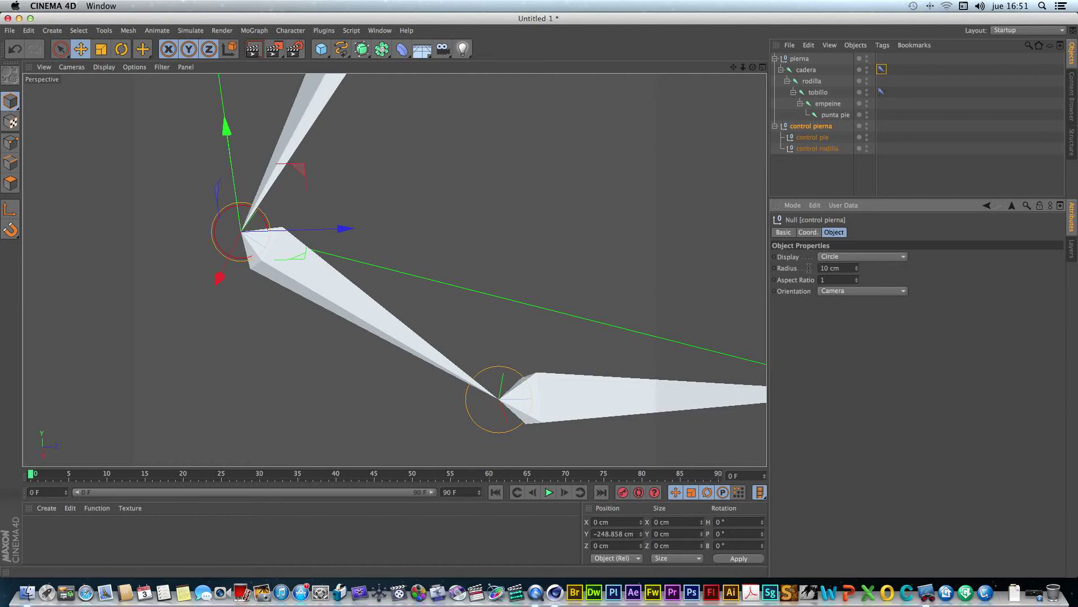
{"action": "left_click_drag", "start_coordinate": [828, 269], "coordinate": [819, 268]}
{"action": "type", "text": "4"}
Try the XY and ZY orientations for the control pierna circle and settle on XZ so it lies flat around the ankle
{"action": "left_click", "coordinate": [868, 291]}
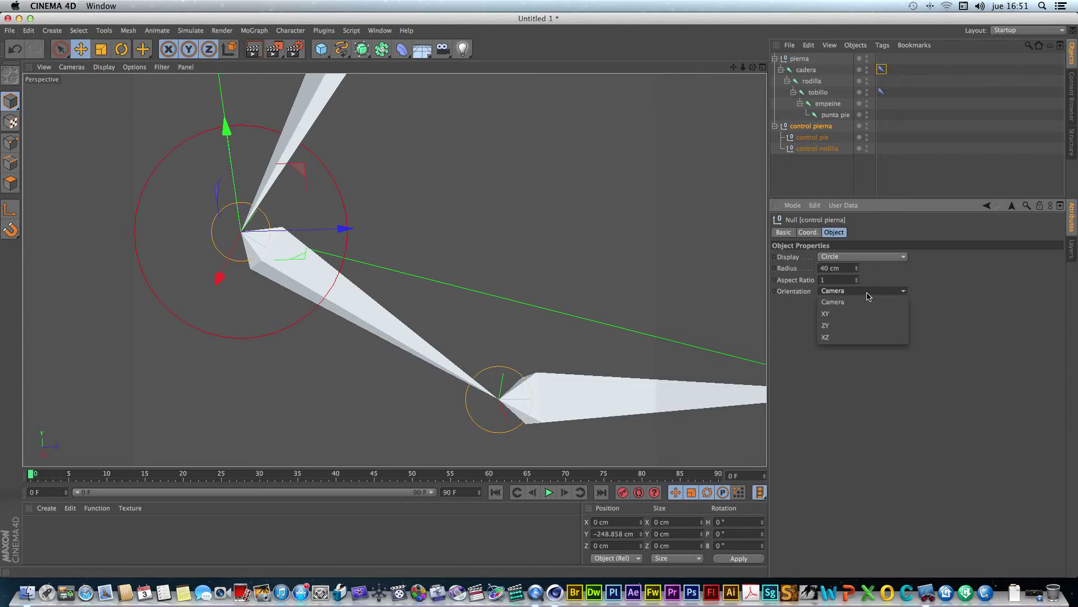
{"action": "left_click", "coordinate": [843, 313]}
{"action": "left_click", "coordinate": [858, 292]}
{"action": "left_click", "coordinate": [841, 326]}
{"action": "left_click", "coordinate": [870, 292]}
{"action": "left_click", "coordinate": [834, 337]}
{"action": "left_click_drag", "start_coordinate": [752, 67], "coordinate": [786, 64]}
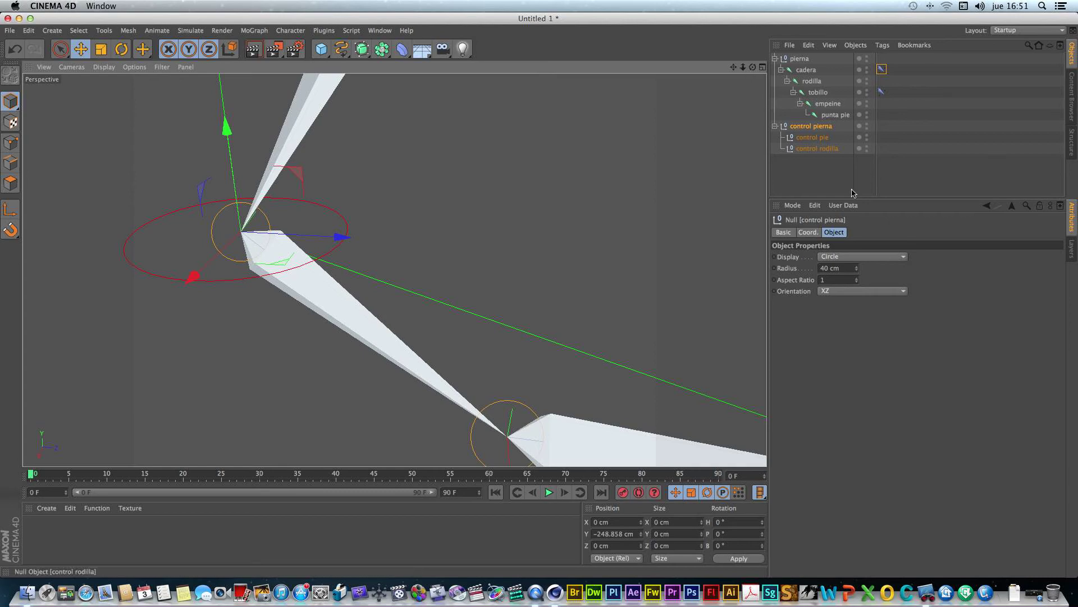
Try Sphere and Rectangle as the control pierna null's Display shape and settle on Triangle
{"action": "left_click", "coordinate": [889, 258]}
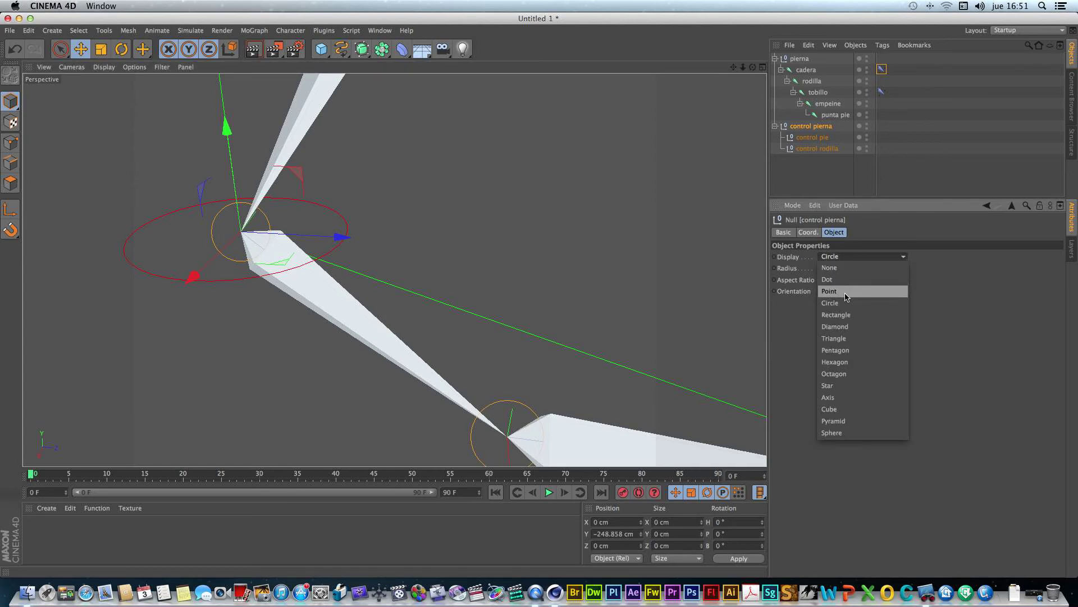
{"action": "left_click", "coordinate": [848, 432]}
{"action": "left_click_drag", "start_coordinate": [753, 67], "coordinate": [753, 68]}
{"action": "left_click", "coordinate": [871, 258]}
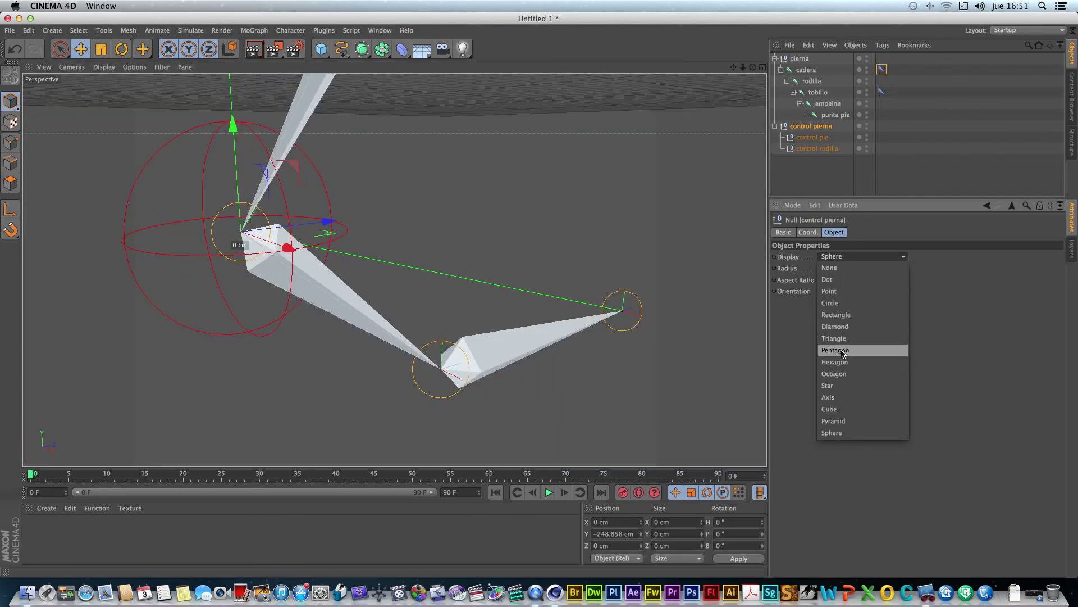
{"action": "left_click", "coordinate": [834, 314]}
{"action": "left_click_drag", "start_coordinate": [749, 70], "coordinate": [888, 193]}
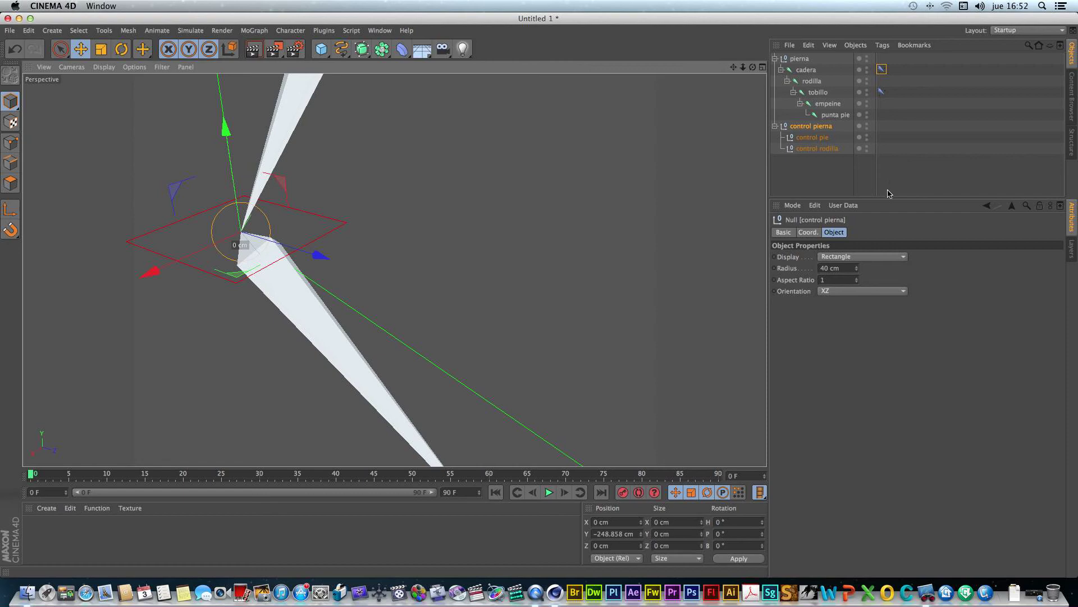
{"action": "left_click", "coordinate": [897, 258]}
{"action": "left_click", "coordinate": [857, 339]}
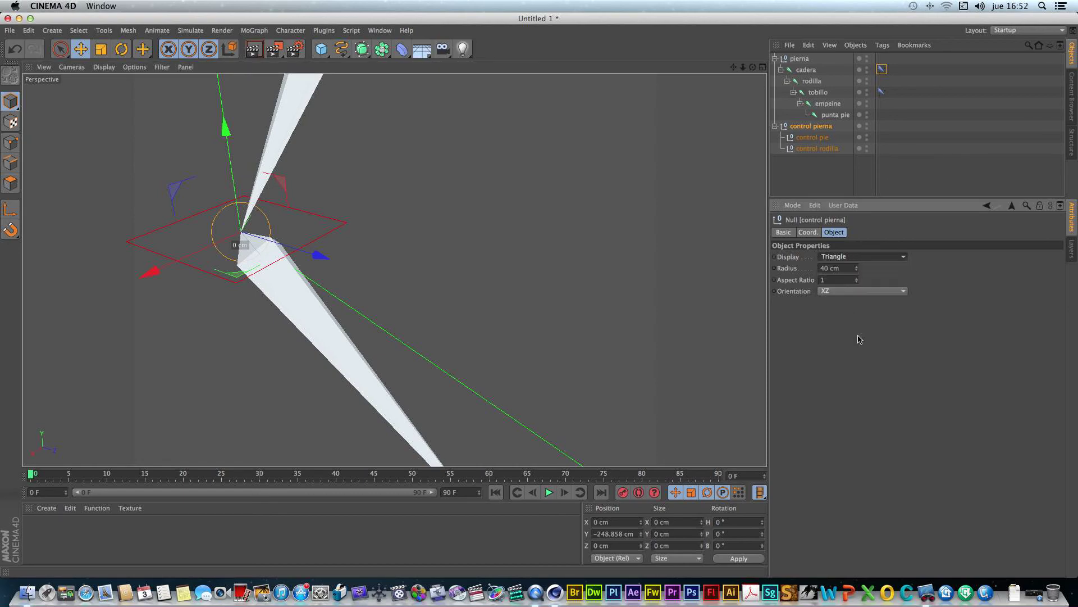
{"action": "left_click_drag", "start_coordinate": [752, 68], "coordinate": [759, 124]}
Set the Display shape of the control rodilla null in front of the knee to Circle
{"action": "left_click_drag", "start_coordinate": [732, 70], "coordinate": [720, 132]}
{"action": "left_click_drag", "start_coordinate": [734, 67], "coordinate": [698, 191]}
{"action": "left_click", "coordinate": [825, 148]}
{"action": "left_click_drag", "start_coordinate": [734, 67], "coordinate": [729, 80]}
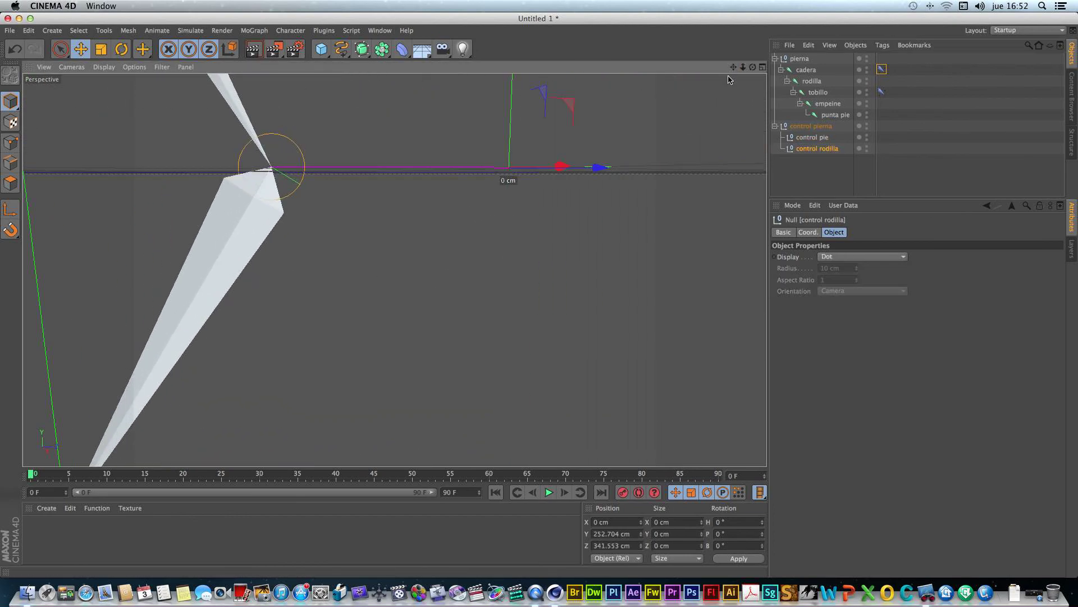
{"action": "left_click", "coordinate": [903, 257]}
{"action": "left_click", "coordinate": [838, 304]}
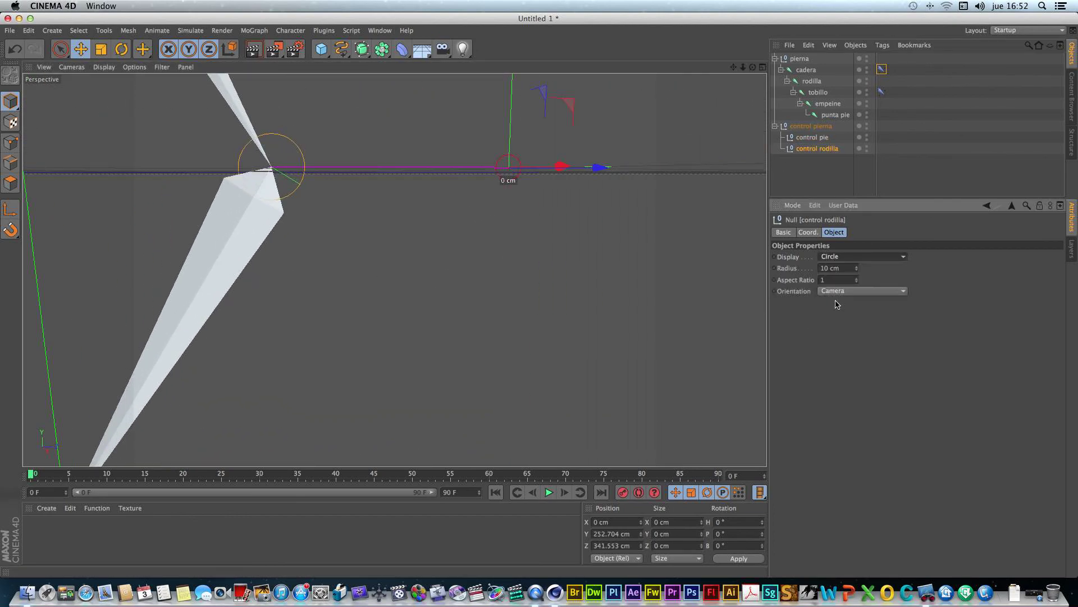
Try the XZ orientation for the control rodilla circle, settle on XY, and set its radius to 40 cm
{"action": "left_click", "coordinate": [841, 291]}
{"action": "left_click", "coordinate": [835, 337]}
{"action": "left_click", "coordinate": [853, 291]}
{"action": "left_click", "coordinate": [839, 309]}
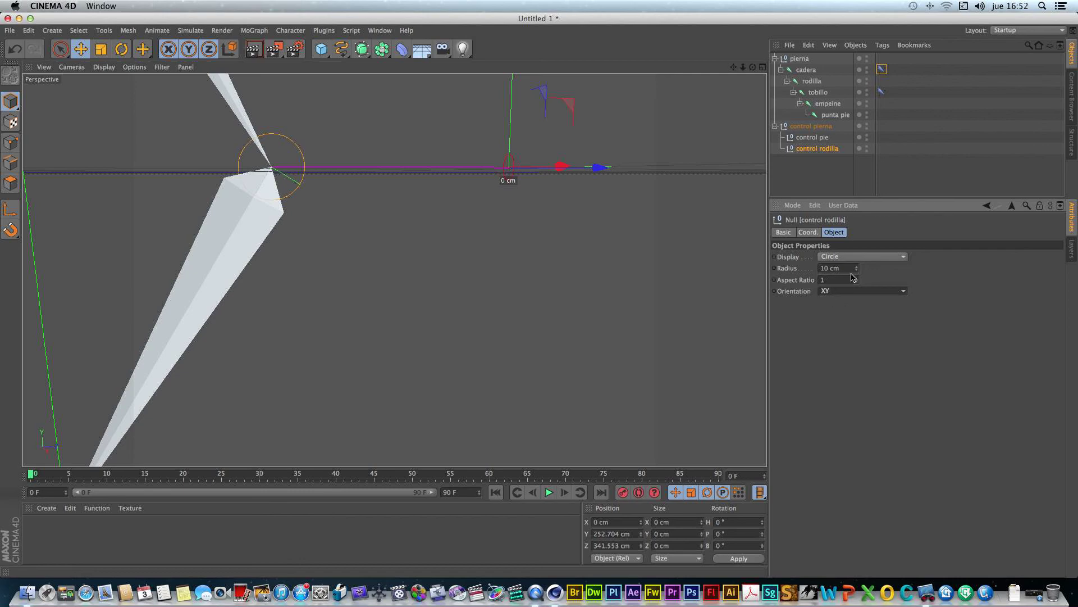
{"action": "double_click", "coordinate": [828, 268]}
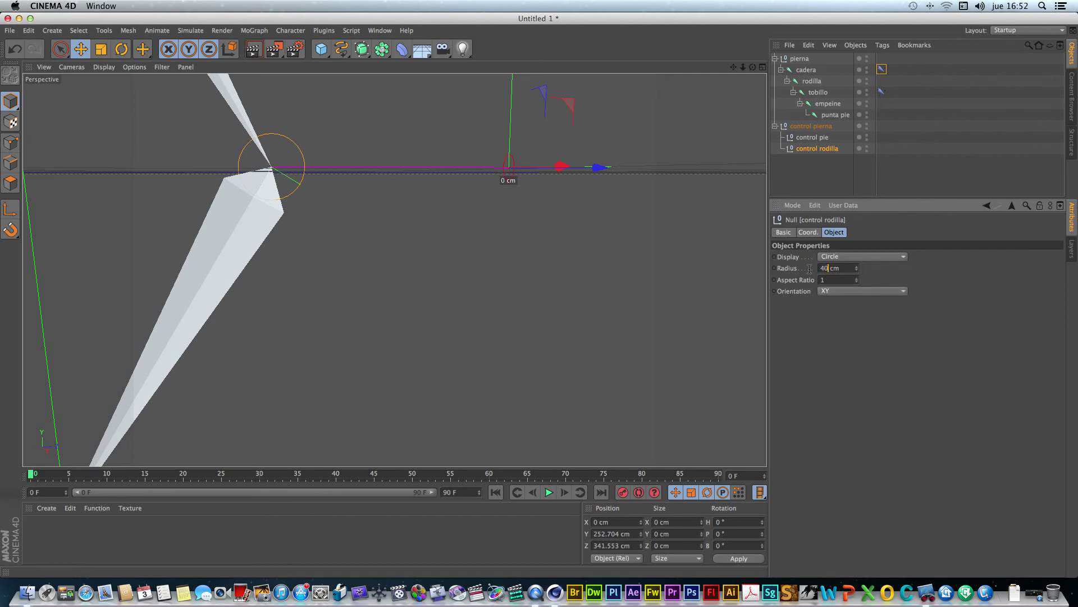
{"action": "mouse_move", "coordinate": [752, 67]}
{"action": "left_mouse_down"}
{"action": "mouse_move", "coordinate": [596, 101]}
{"action": "mouse_move", "coordinate": [745, 69]}
{"action": "mouse_move", "coordinate": [733, 67]}
{"action": "left_mouse_up"}
Give the control pie null at the toe tip a Cube display shape with XY orientation and a 40 cm radius
{"action": "left_click", "coordinate": [812, 137]}
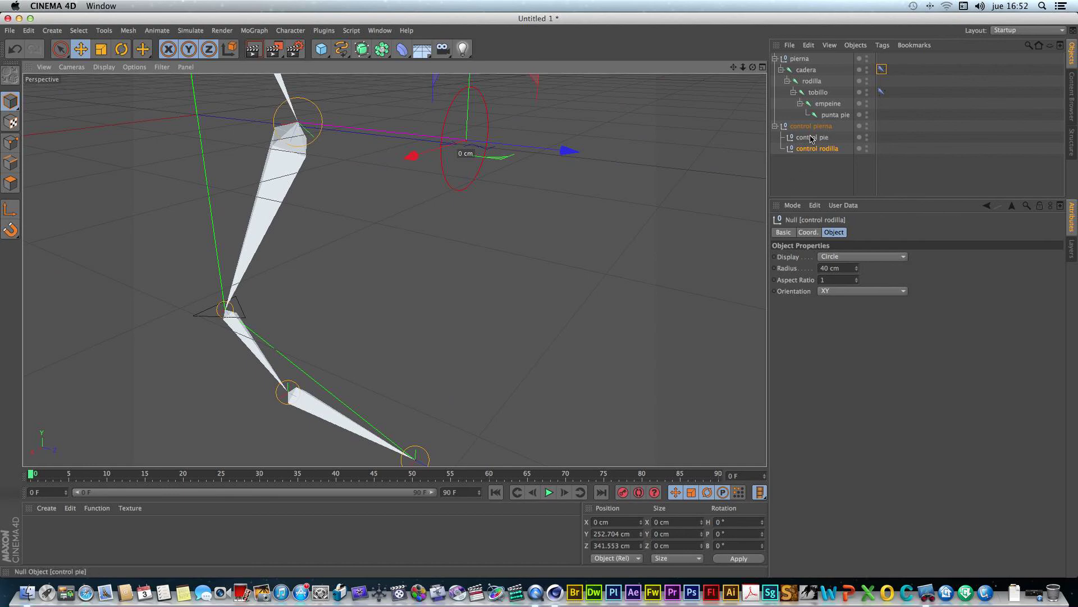
{"action": "left_click", "coordinate": [887, 257]}
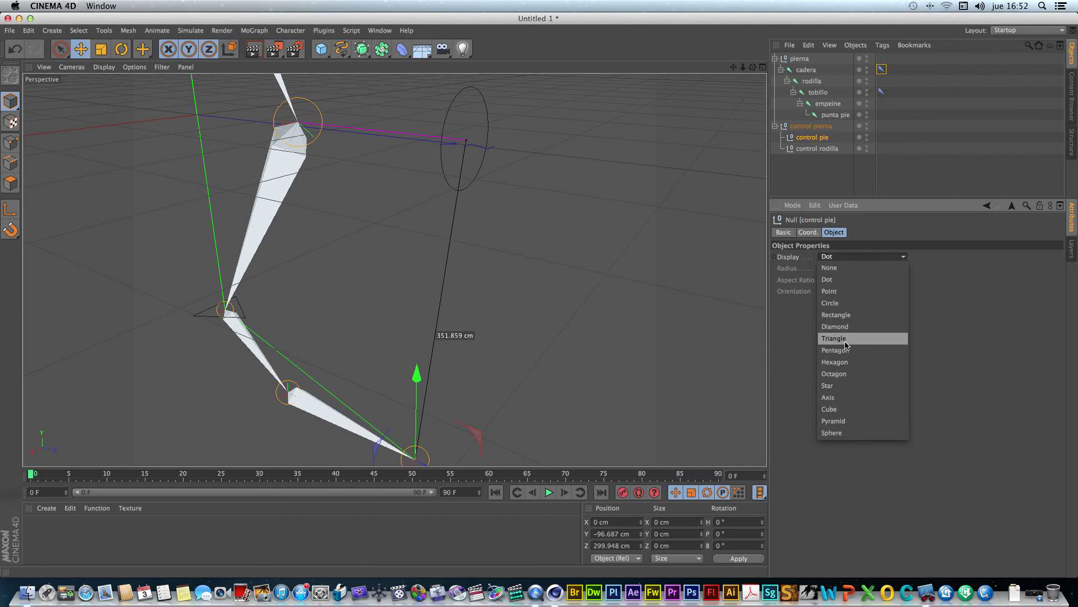
{"action": "left_click", "coordinate": [832, 409]}
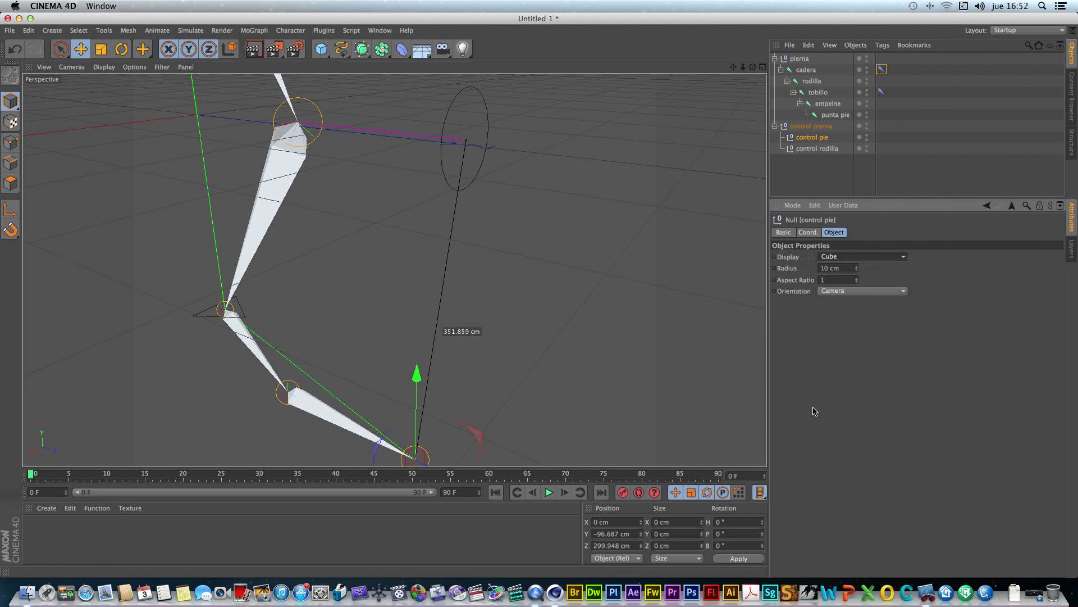
{"action": "left_click", "coordinate": [842, 290]}
{"action": "left_click", "coordinate": [831, 309]}
{"action": "double_click", "coordinate": [828, 268]}
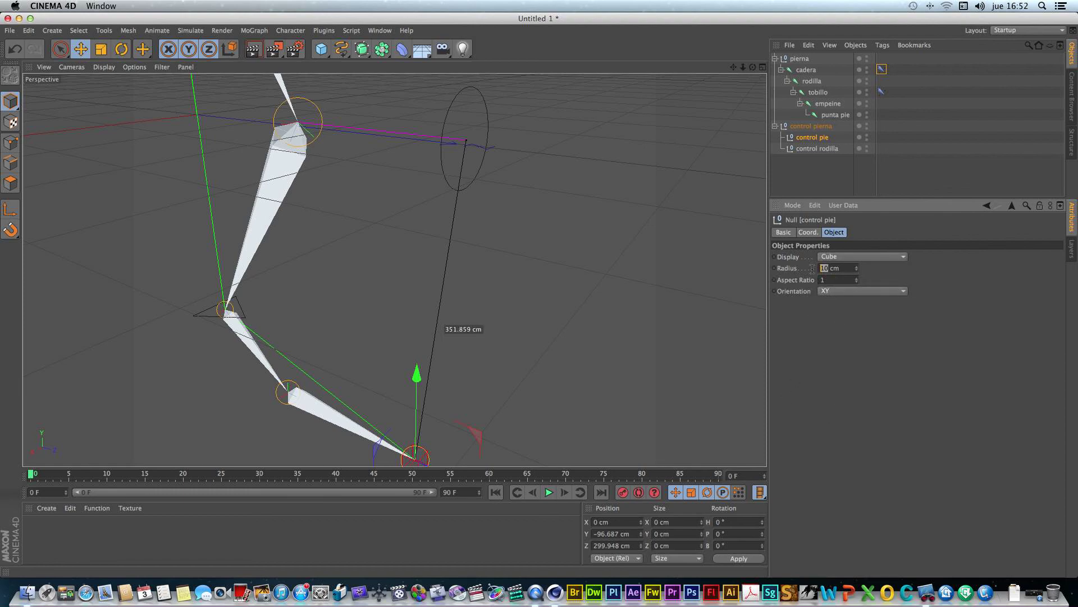
{"action": "type", "text": "40"}
{"action": "key", "text": "Return"}
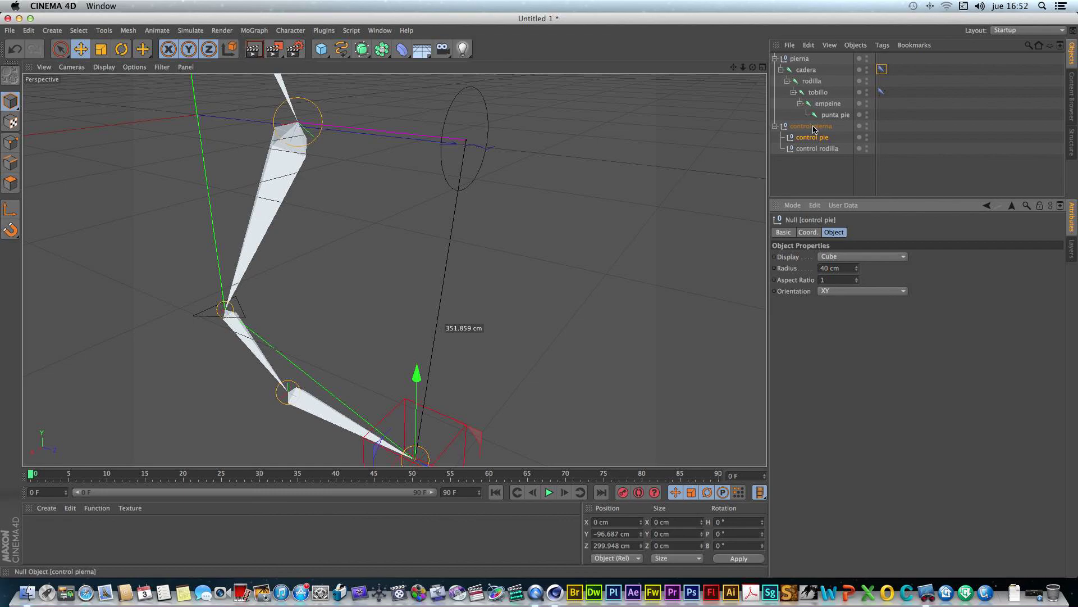
Test selecting the control rodilla, control pierna and control pie nulls by their shapes in the viewport
{"action": "mouse_move", "coordinate": [743, 67]}
{"action": "left_mouse_down"}
{"action": "mouse_move", "coordinate": [687, 70]}
{"action": "mouse_move", "coordinate": [749, 48]}
{"action": "mouse_move", "coordinate": [737, 60]}
{"action": "mouse_move", "coordinate": [751, 72]}
{"action": "left_mouse_up"}
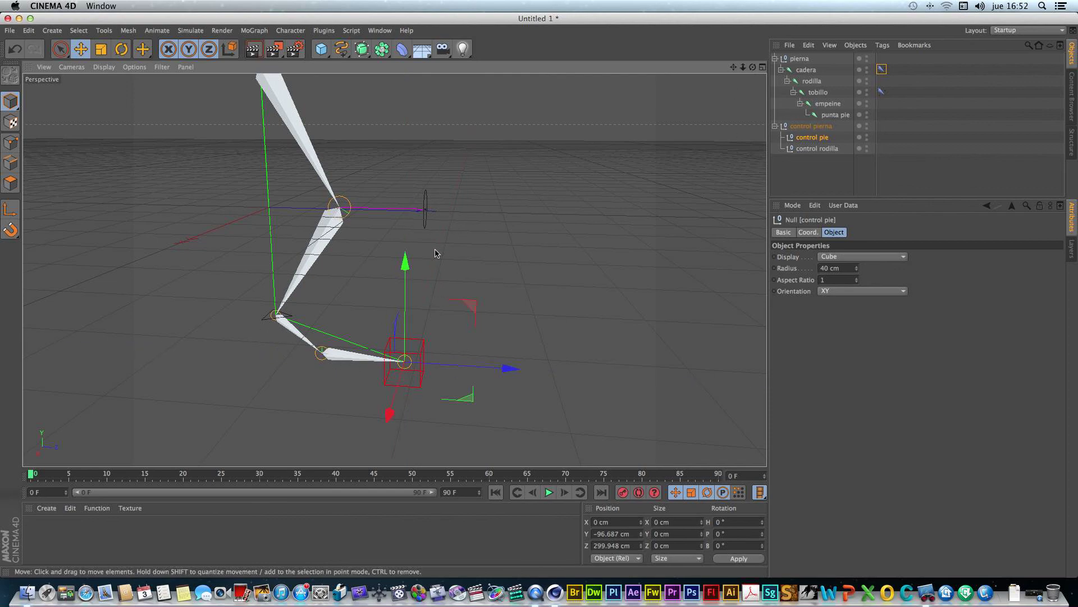
{"action": "left_click", "coordinate": [425, 227]}
{"action": "left_click", "coordinate": [266, 322]}
{"action": "left_click", "coordinate": [417, 342]}
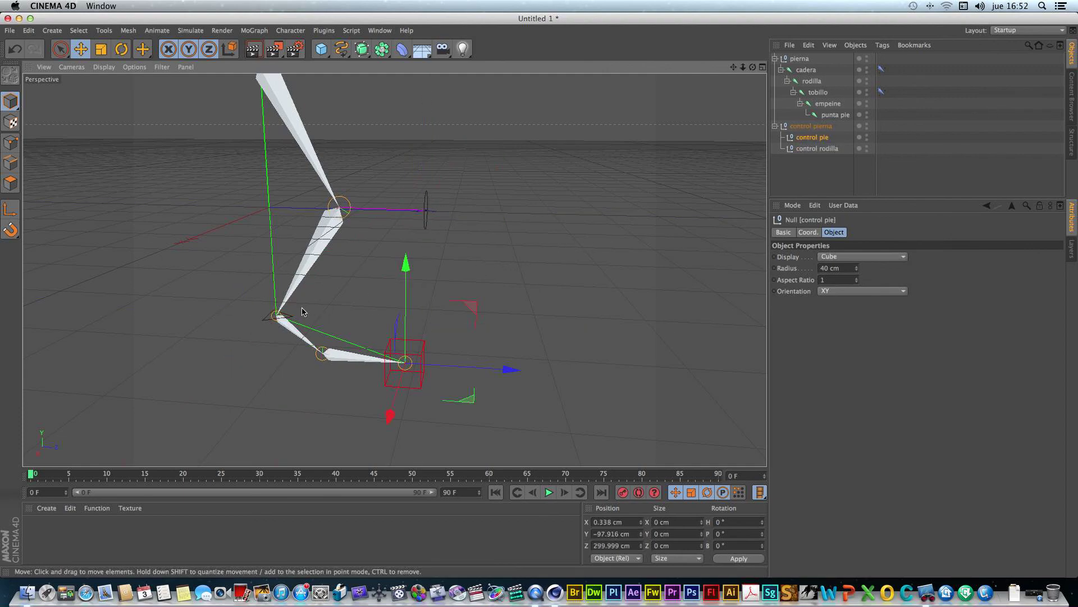
Try moving the control pierna null along Z to about -112 cm and along Y, and undo both moves
{"action": "left_click", "coordinate": [266, 320]}
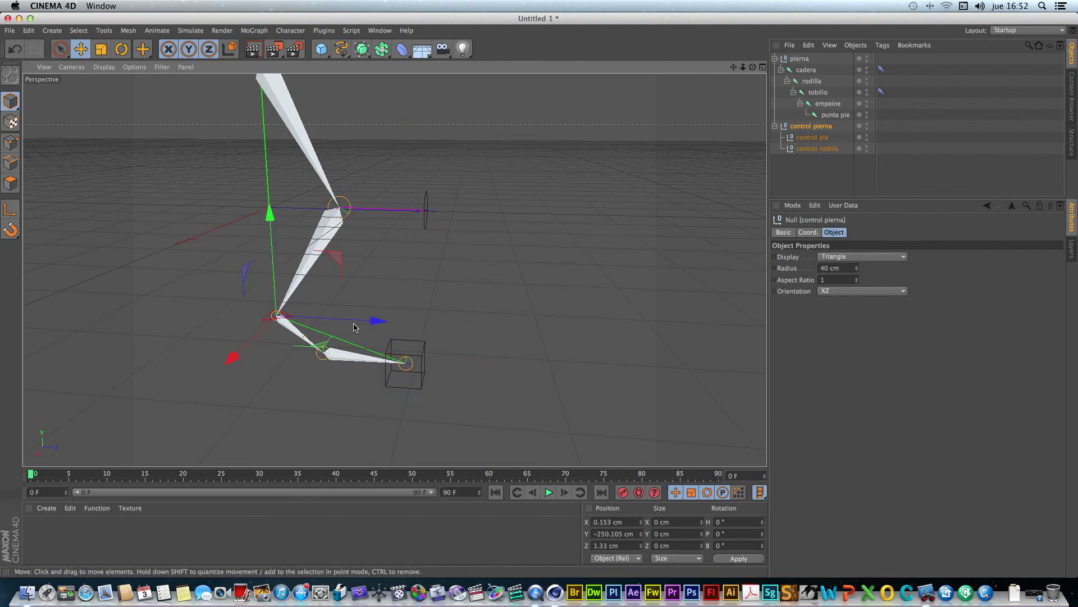
{"action": "left_click_drag", "start_coordinate": [376, 320], "coordinate": [334, 318]}
{"action": "left_click_drag", "start_coordinate": [211, 214], "coordinate": [213, 140]}
{"action": "left_click_drag", "start_coordinate": [734, 66], "coordinate": [821, 148]}
{"action": "left_click", "coordinate": [14, 49]}
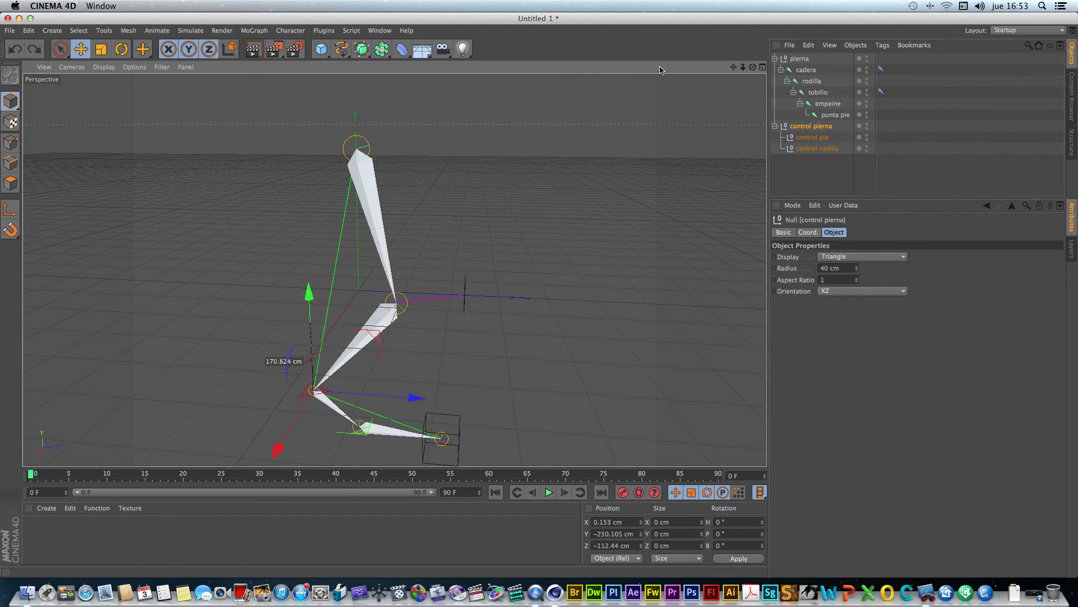
{"action": "left_click", "coordinate": [13, 50]}
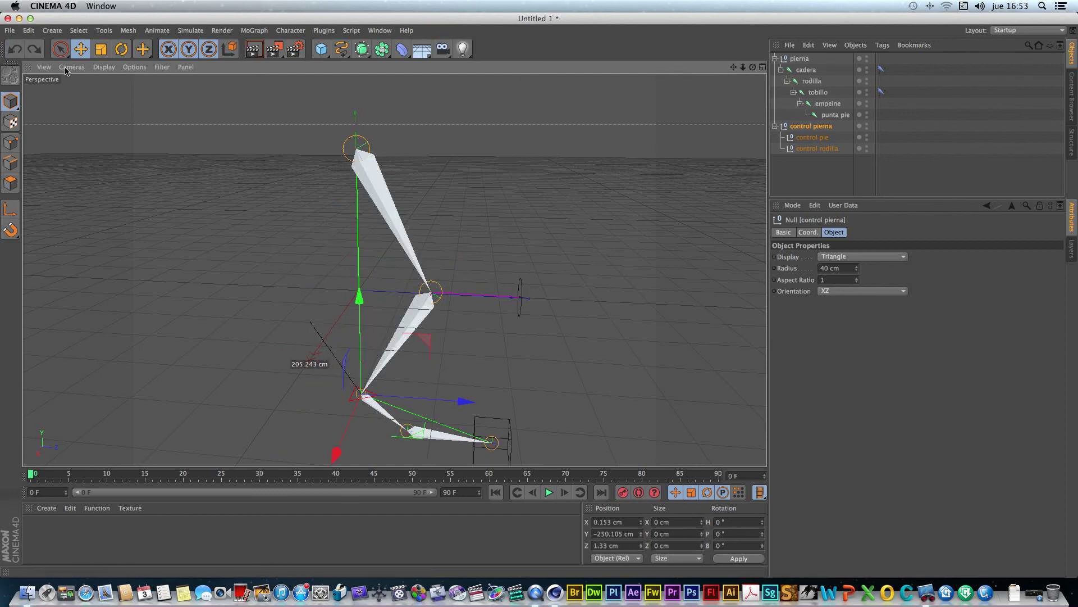
Save the project to the Desktop under the name "joint control ik"
{"action": "left_click_drag", "start_coordinate": [752, 68], "coordinate": [724, 3]}
{"action": "left_click_drag", "start_coordinate": [752, 66], "coordinate": [809, 65]}
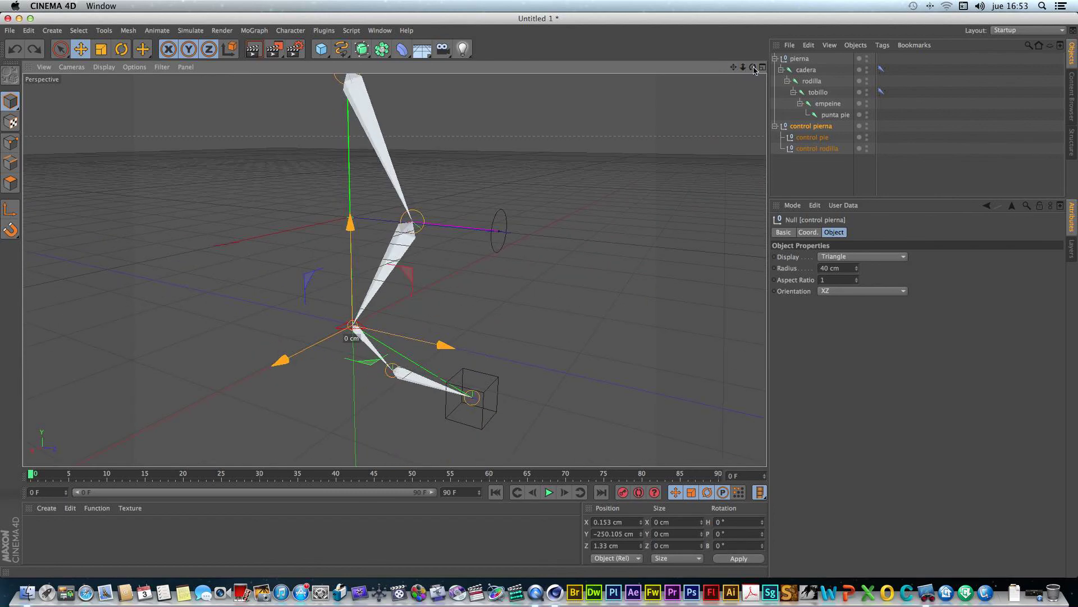
{"action": "left_click", "coordinate": [9, 31]}
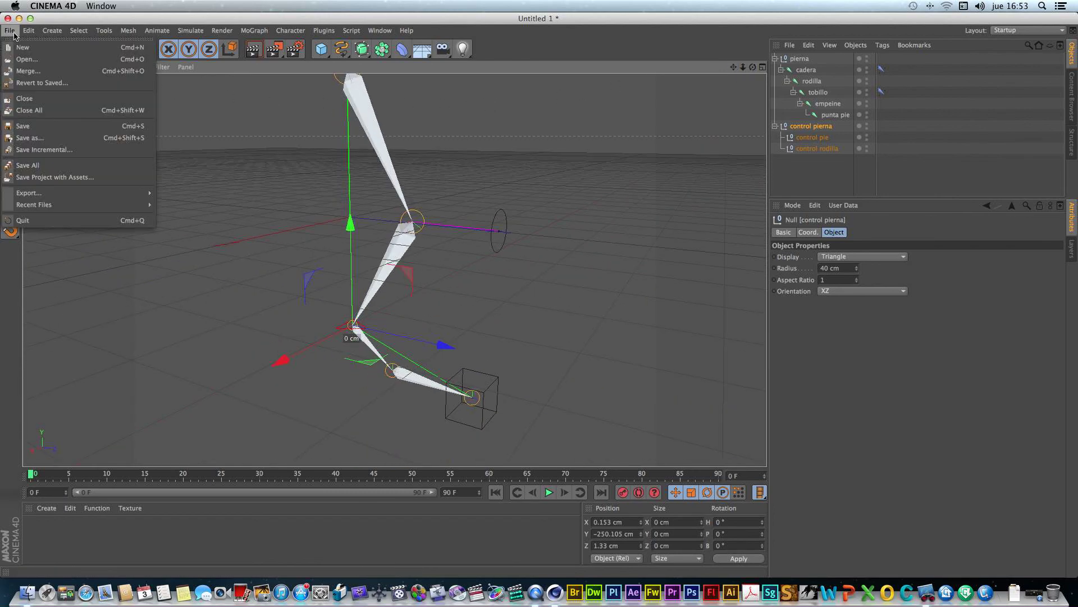
{"action": "left_click", "coordinate": [41, 126]}
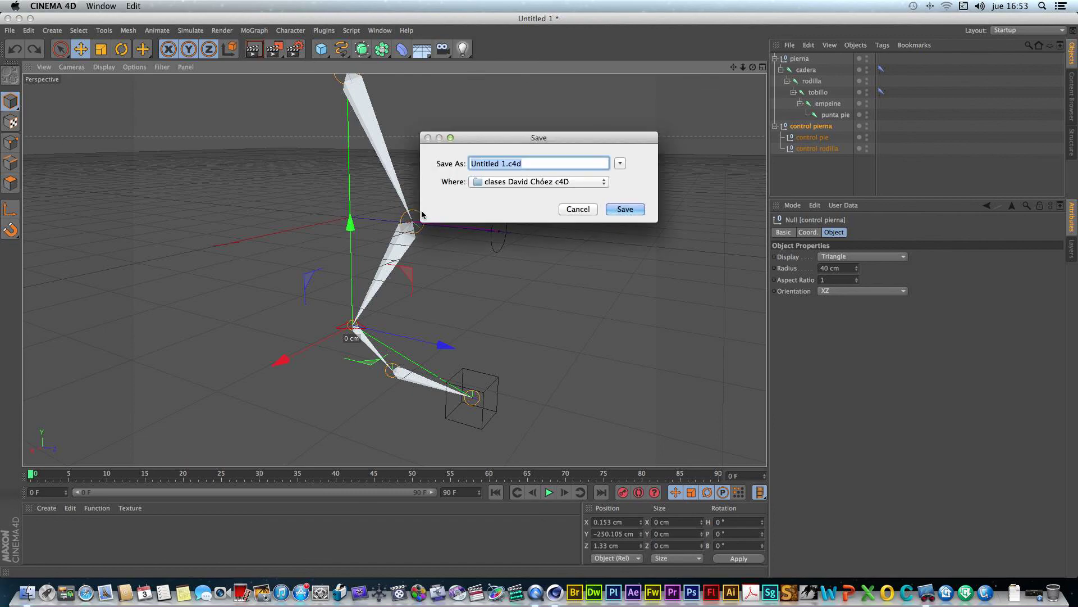
{"action": "left_click", "coordinate": [538, 165]}
{"action": "left_click_drag", "start_coordinate": [538, 165], "coordinate": [430, 161]}
{"action": "key", "text": "BackSpace"}
{"action": "type", "text": "joint control ik"}
{"action": "left_click", "coordinate": [532, 183]}
{"action": "left_click", "coordinate": [506, 249]}
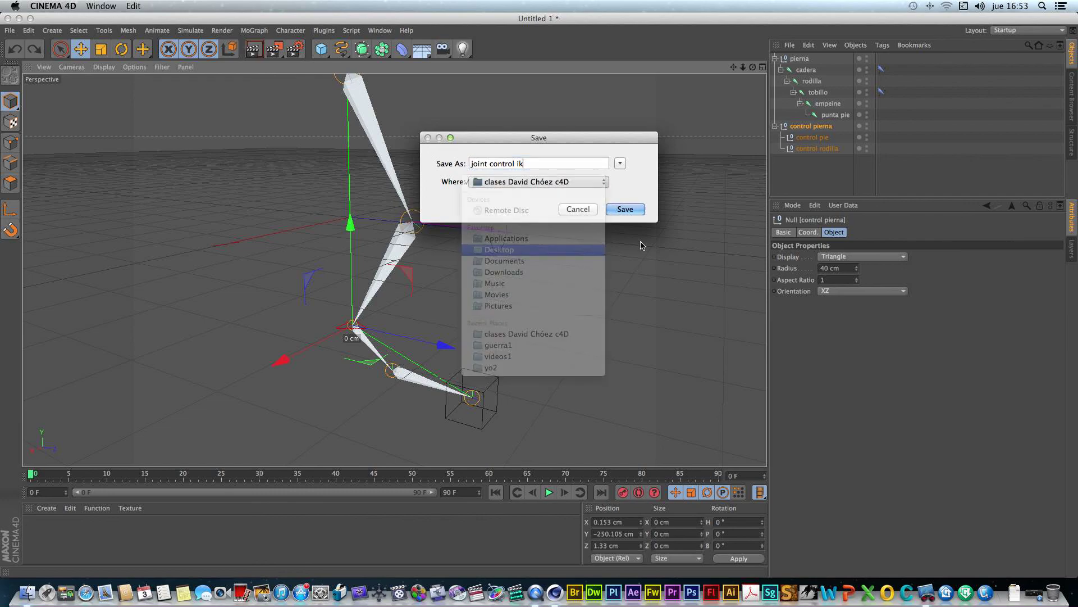
{"action": "left_click", "coordinate": [626, 209]}
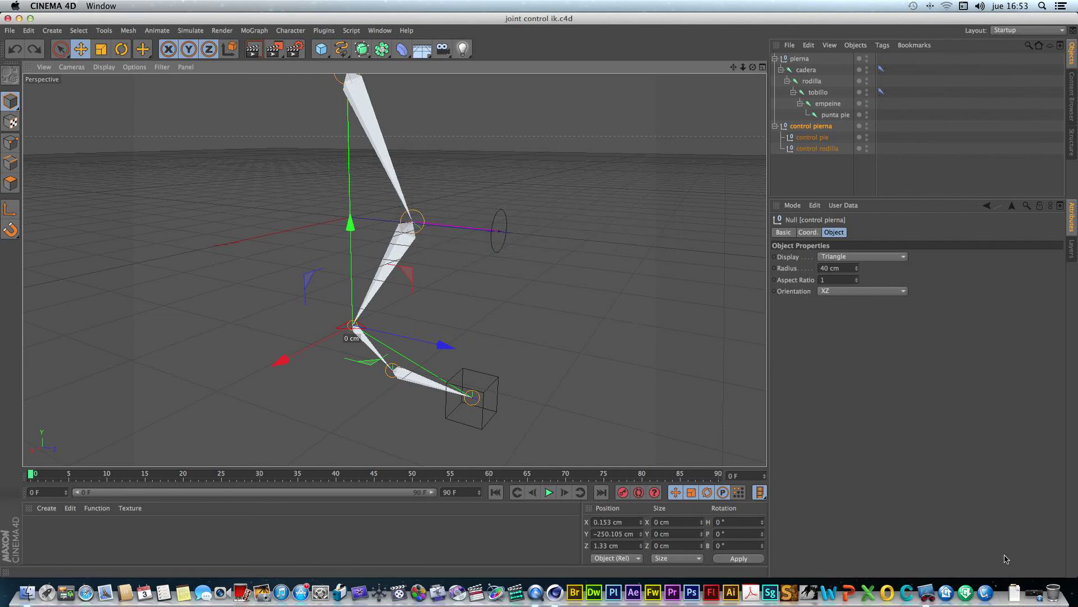